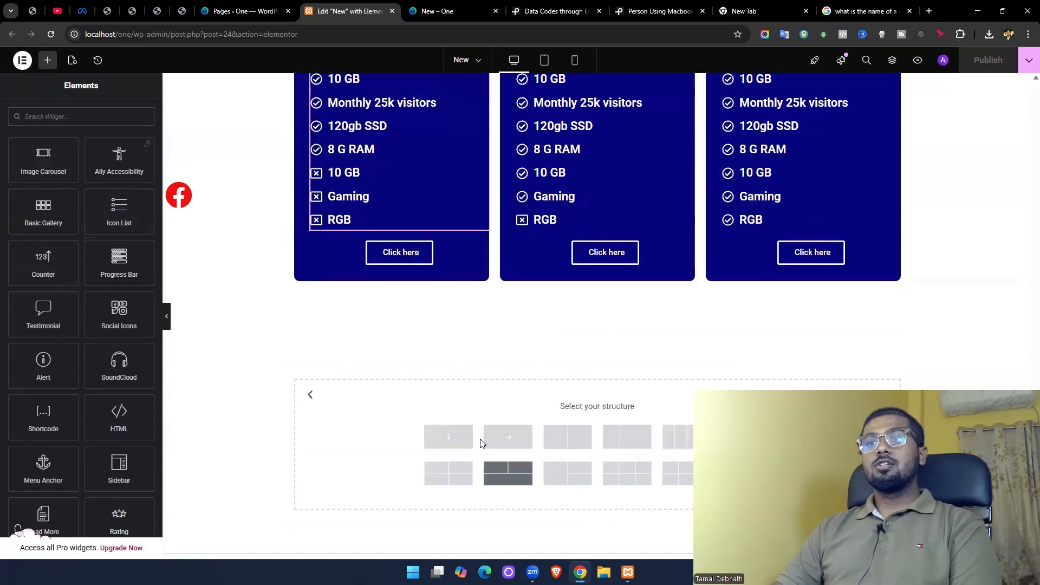
Add a single-column container below the pricing tables and insert a Counter widget in it.
click(448, 436)
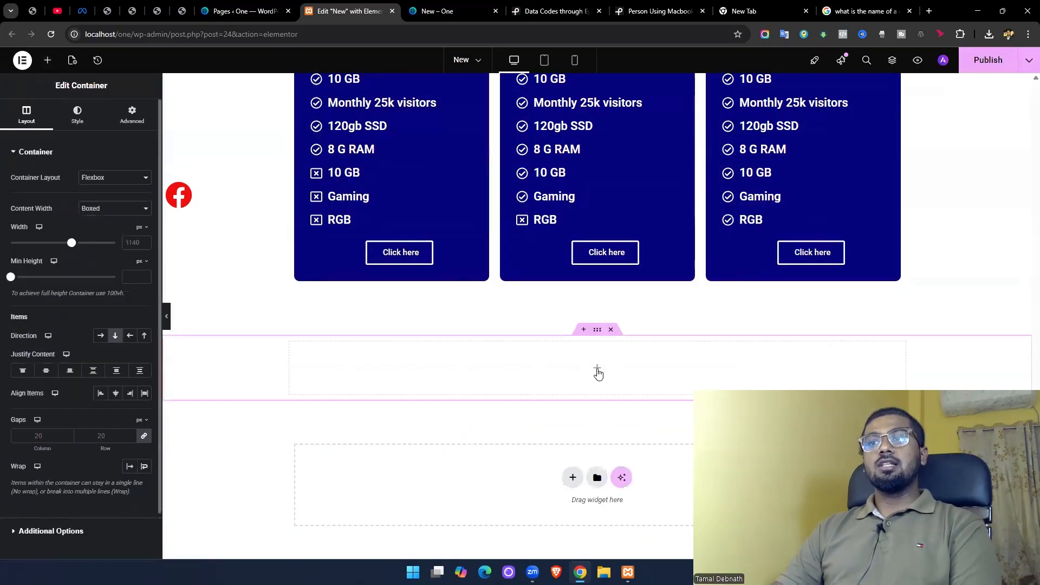
click(595, 373)
scroll(107, 363, down, 3)
scroll(65, 183, up, 3)
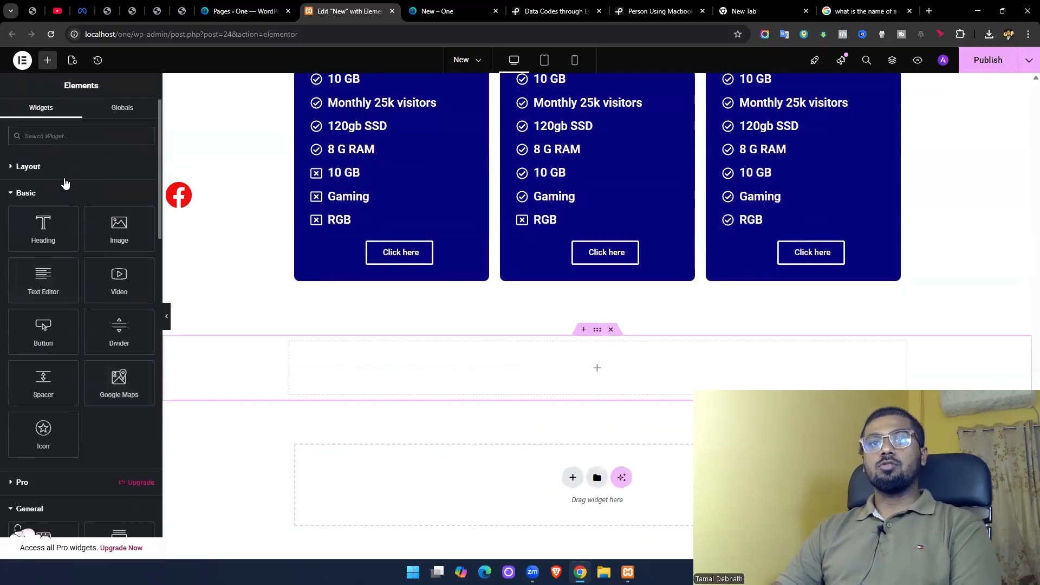
click(63, 193)
scroll(71, 282, down, 3)
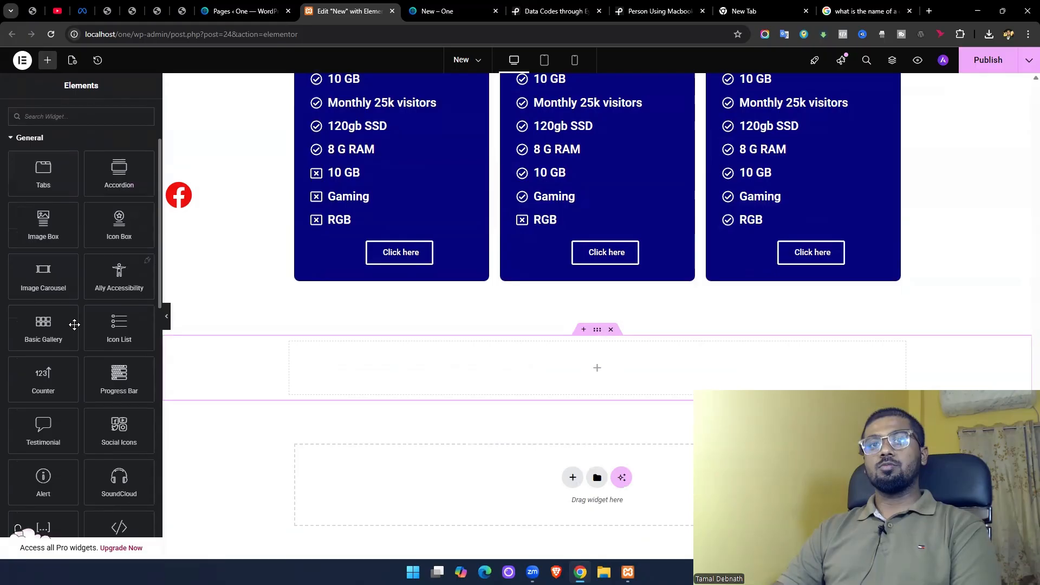
click(43, 325)
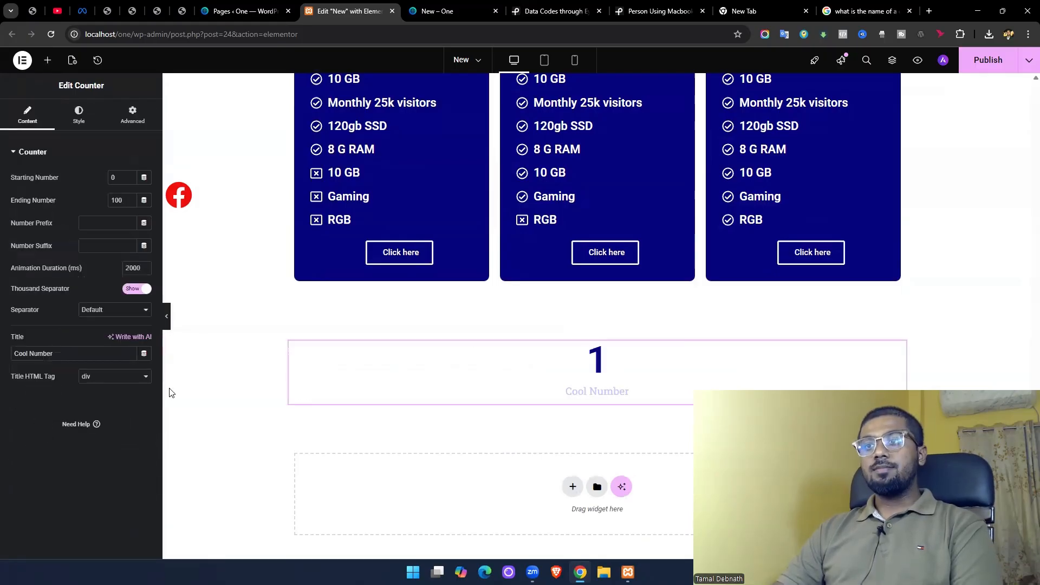
scroll(574, 379, down, 2)
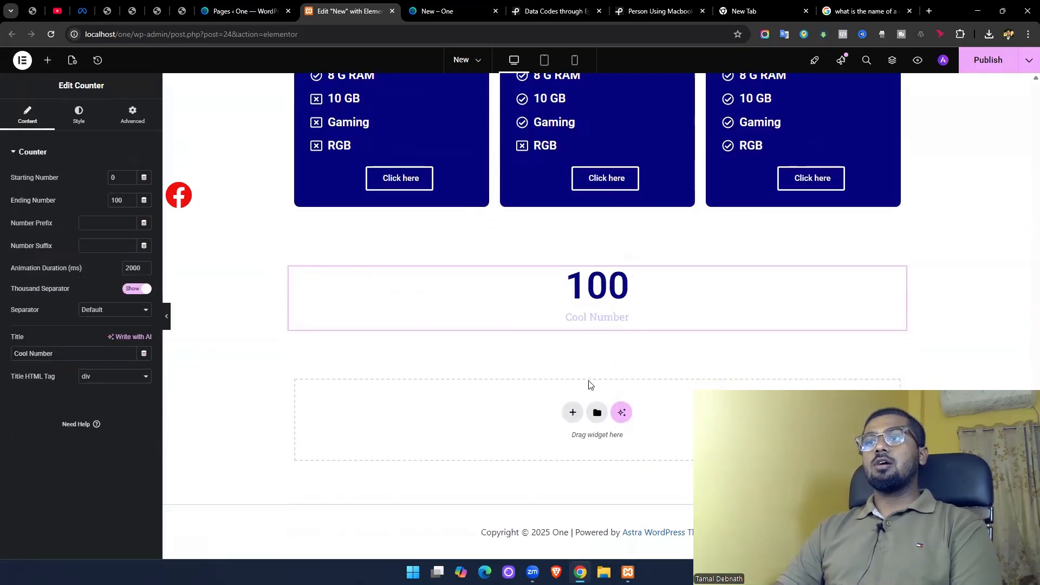
Add an equal two-column container below, move the counter into its first column and delete the emptied container.
click(573, 414)
click(562, 443)
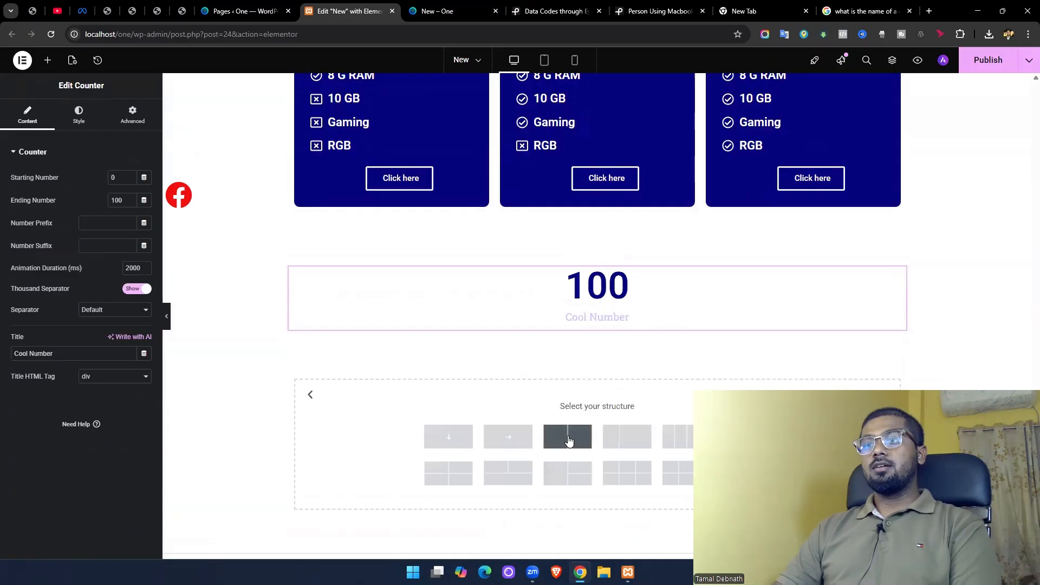
click(568, 434)
scroll(530, 426, down, 2)
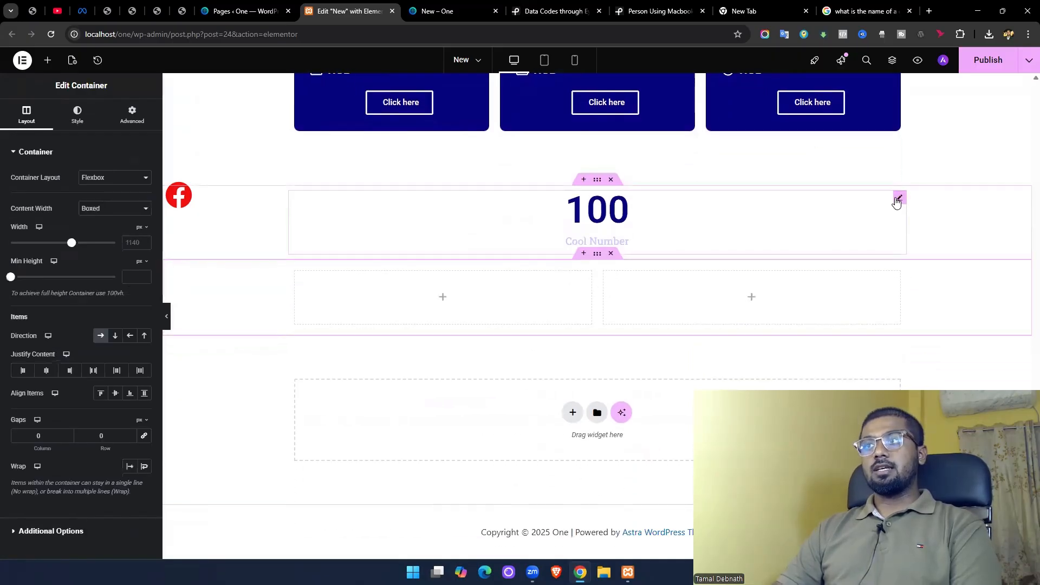
drag(899, 197, 494, 286)
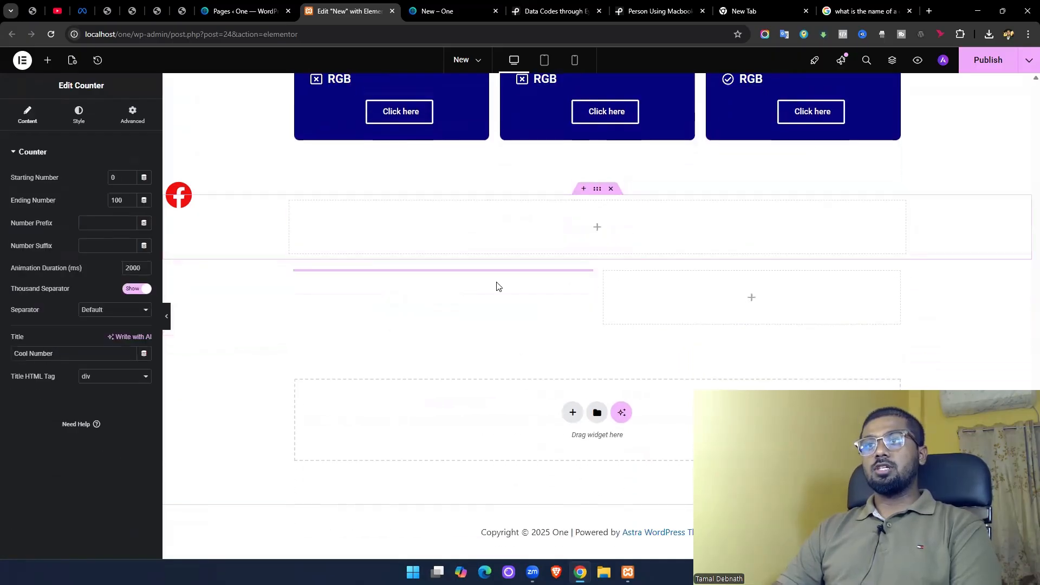
click(610, 180)
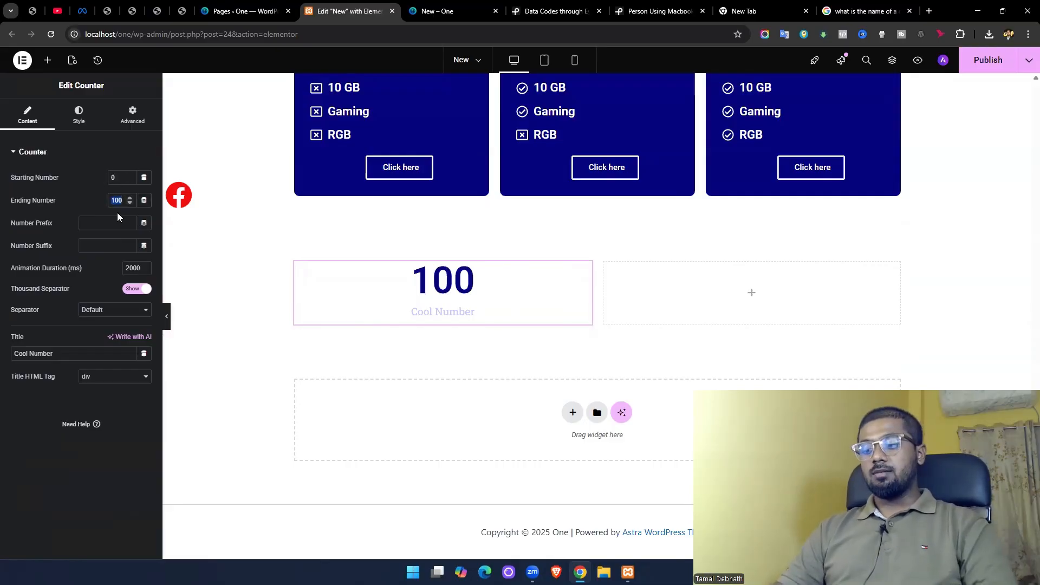
Set the counter's ending number to 2000.
text(10000)
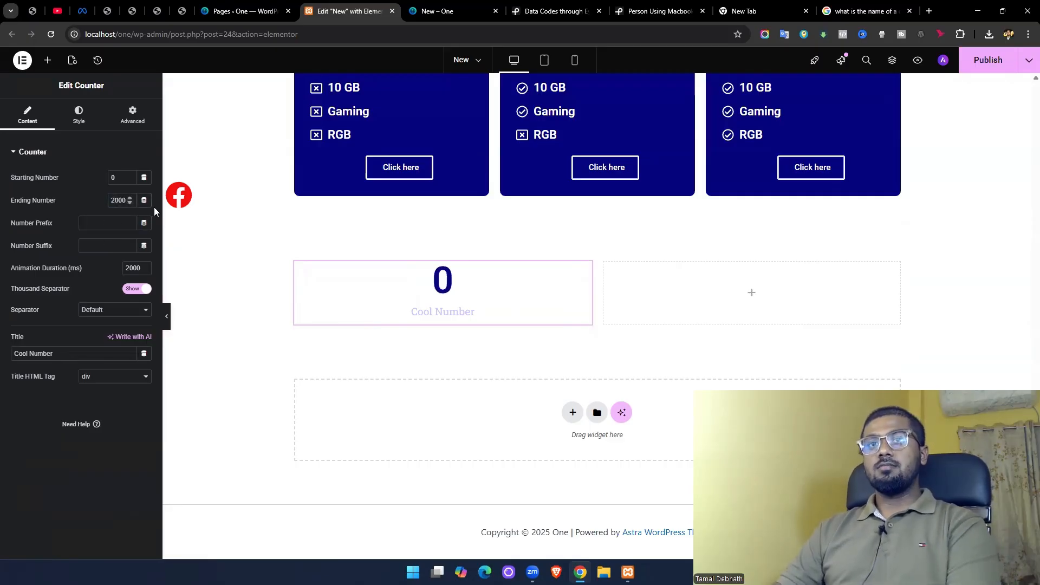
text(0)
key(BackSpace)
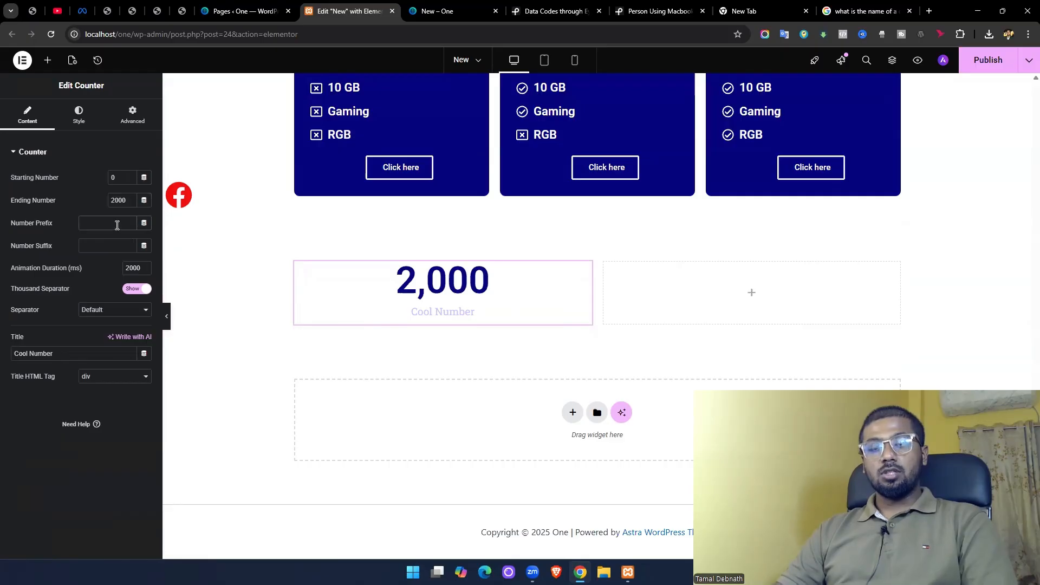
Try a $ prefix on the counter number and remove it again.
click(117, 226)
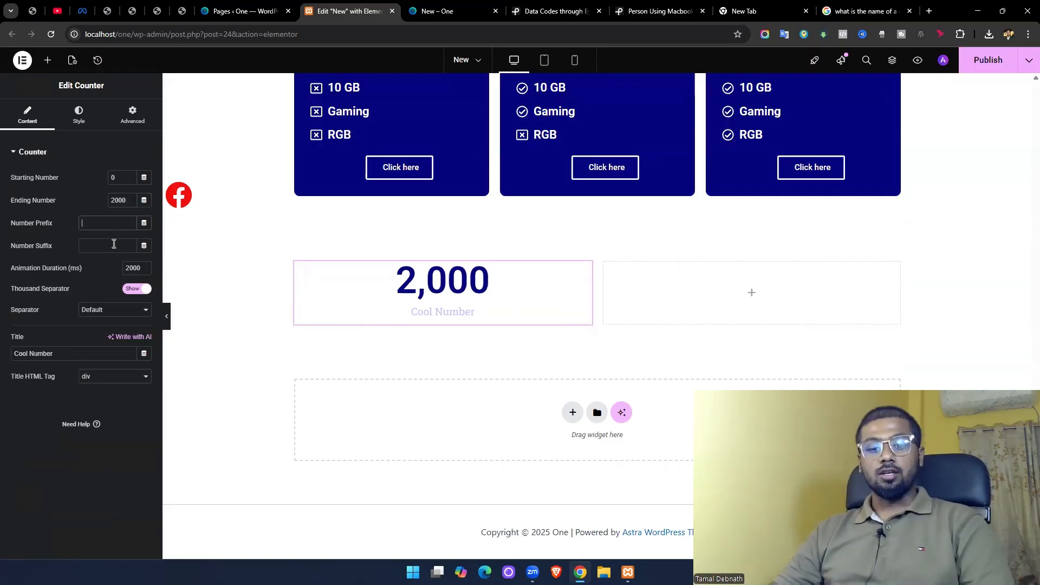
text($)
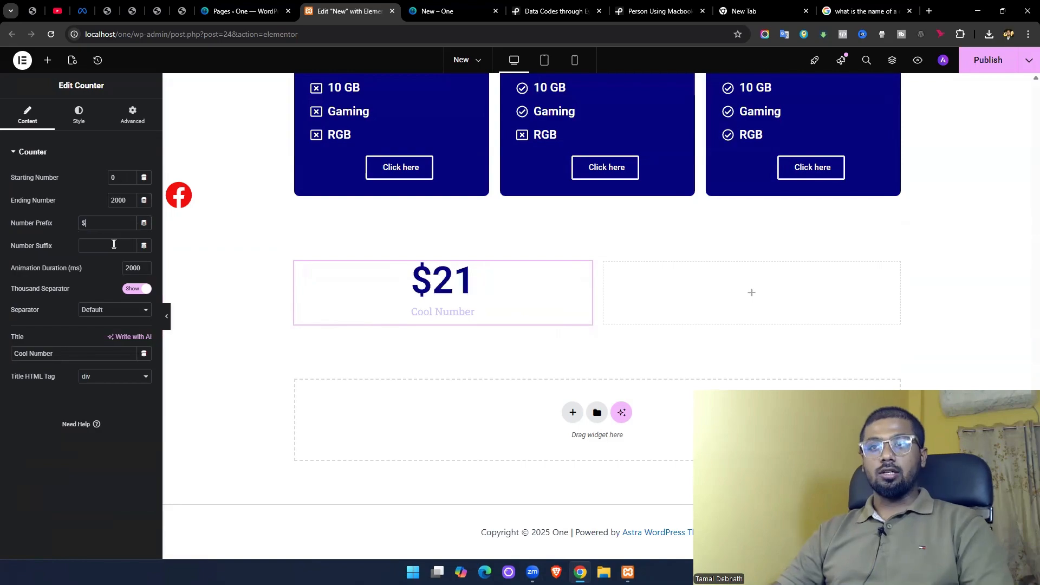
key(BackSpace)
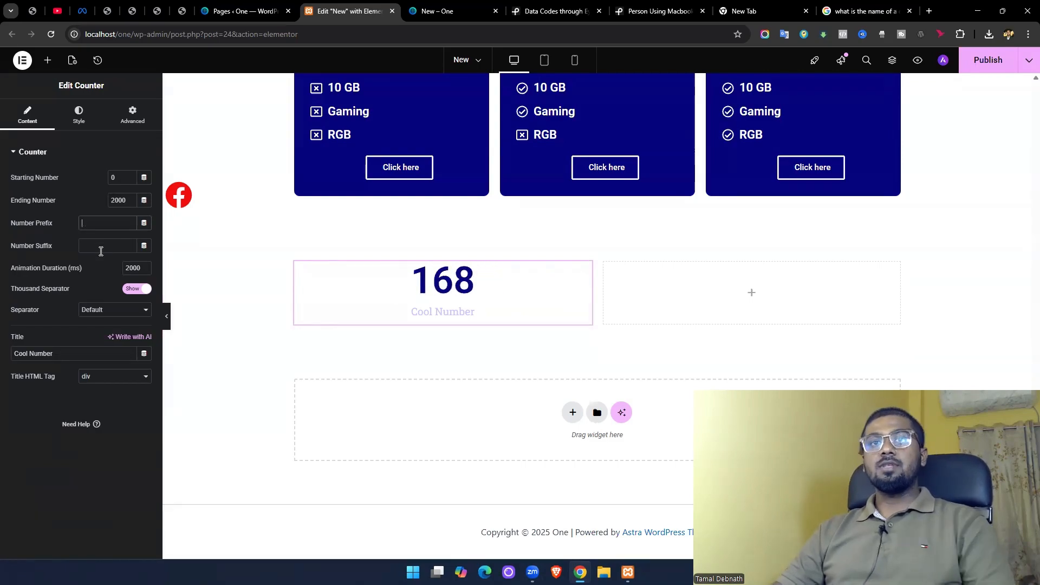
Add + as the counter's number suffix.
click(103, 242)
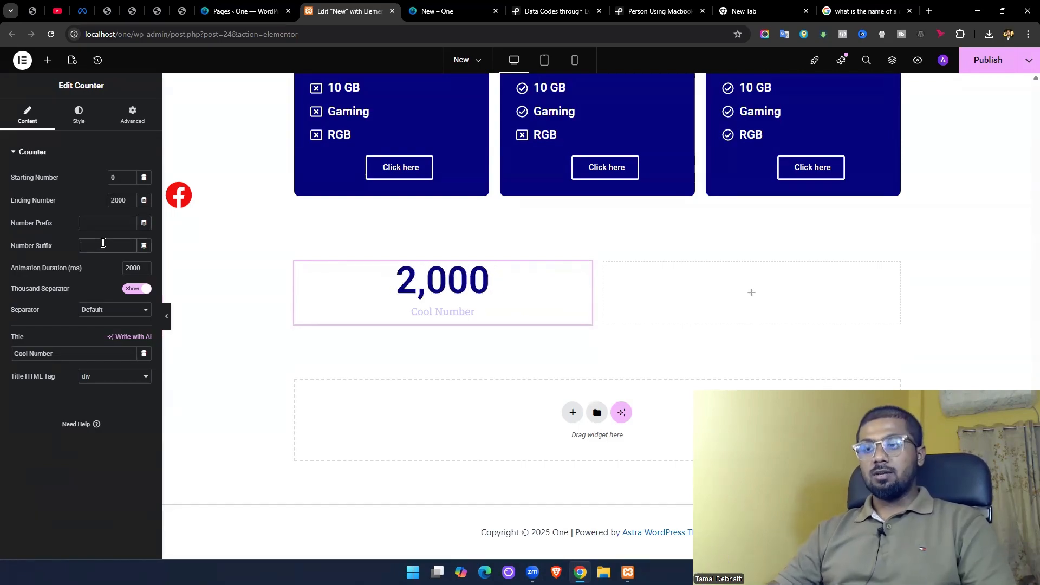
text(+)
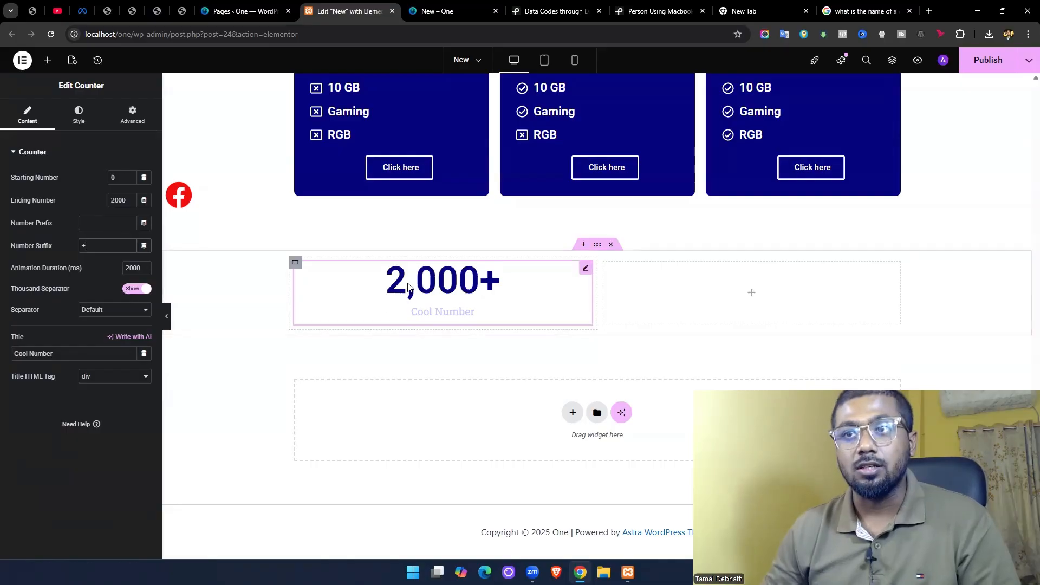
Try the counter with its thousand separator hidden and with the Underline separator, restoring the Default separator.
click(144, 293)
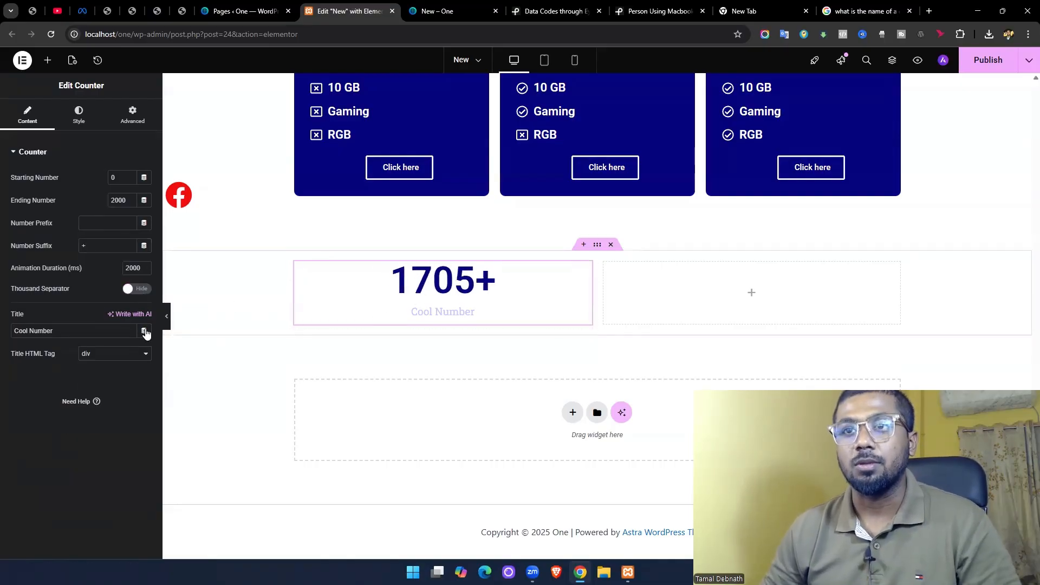
click(137, 290)
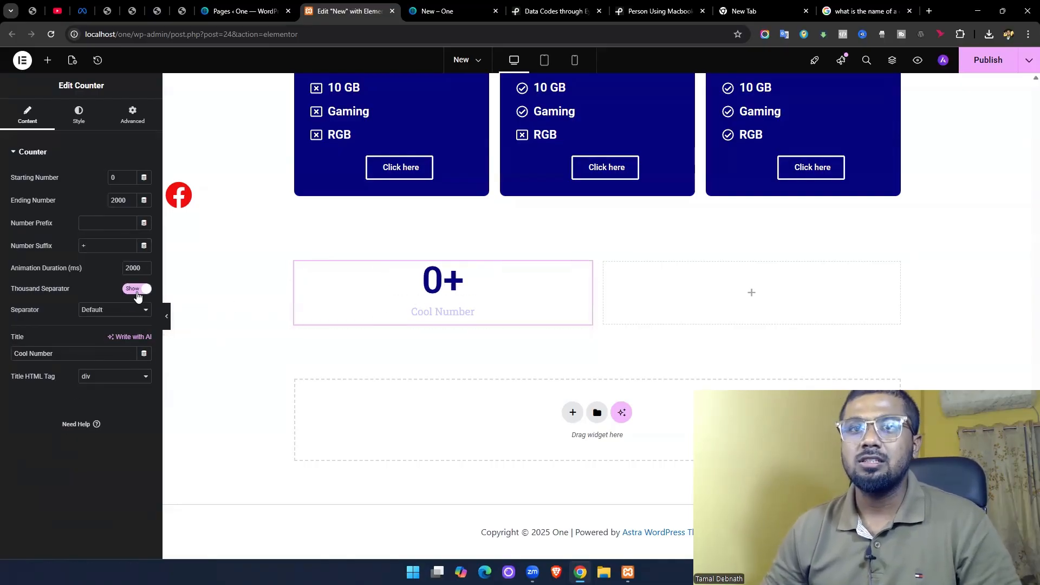
click(116, 314)
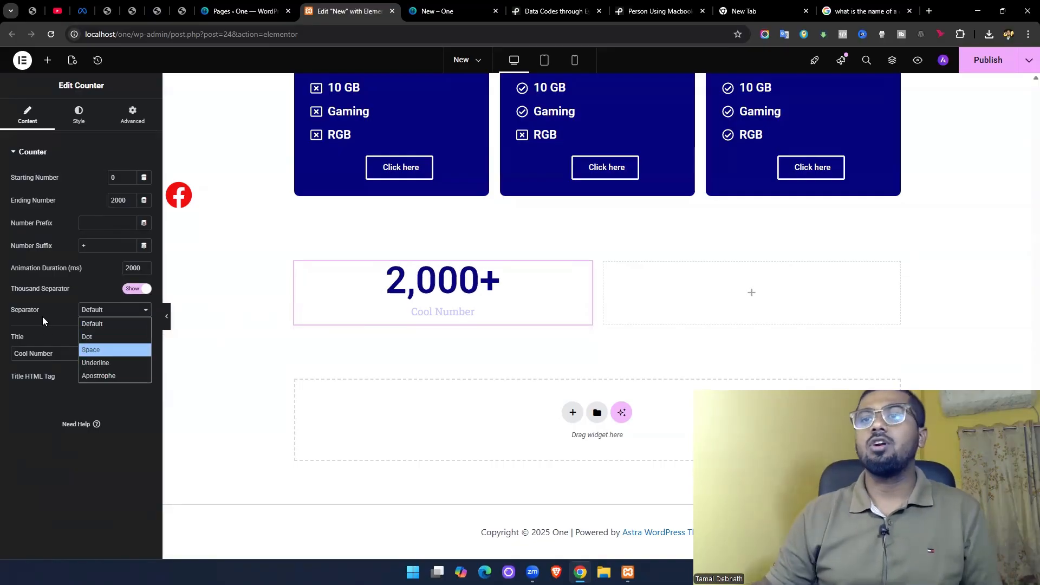
click(79, 316)
click(91, 316)
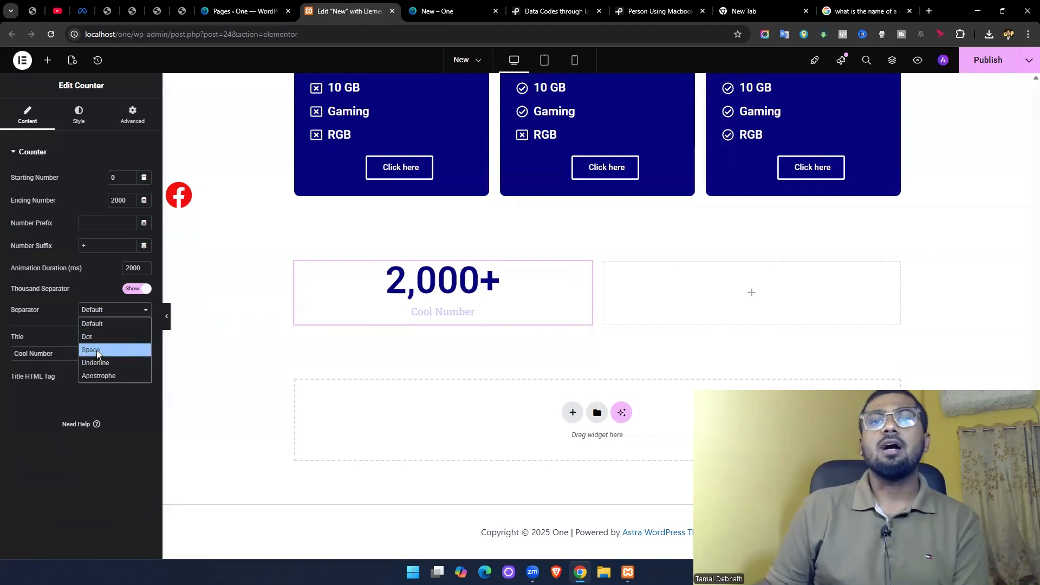
click(104, 362)
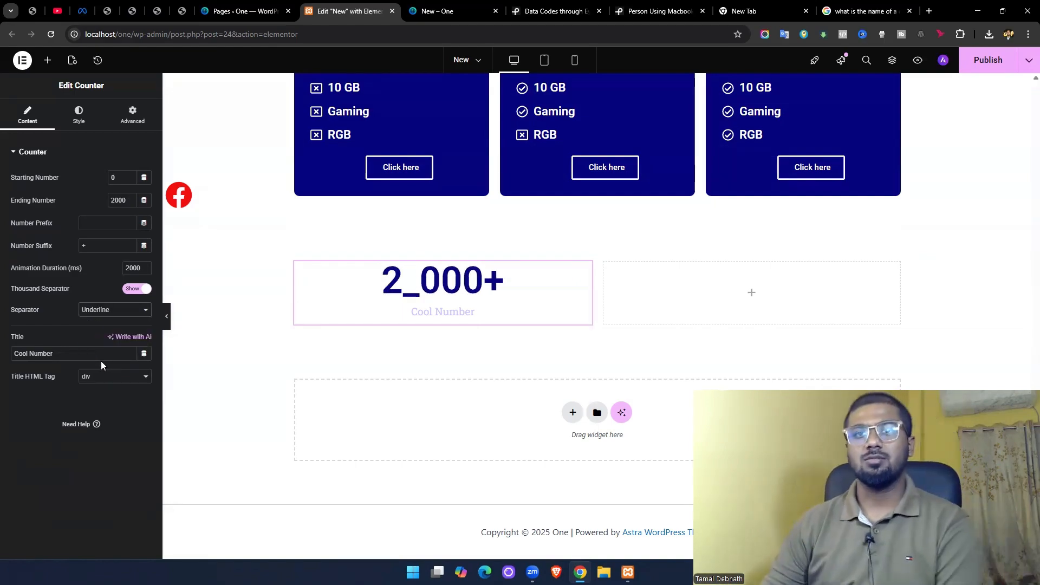
click(122, 311)
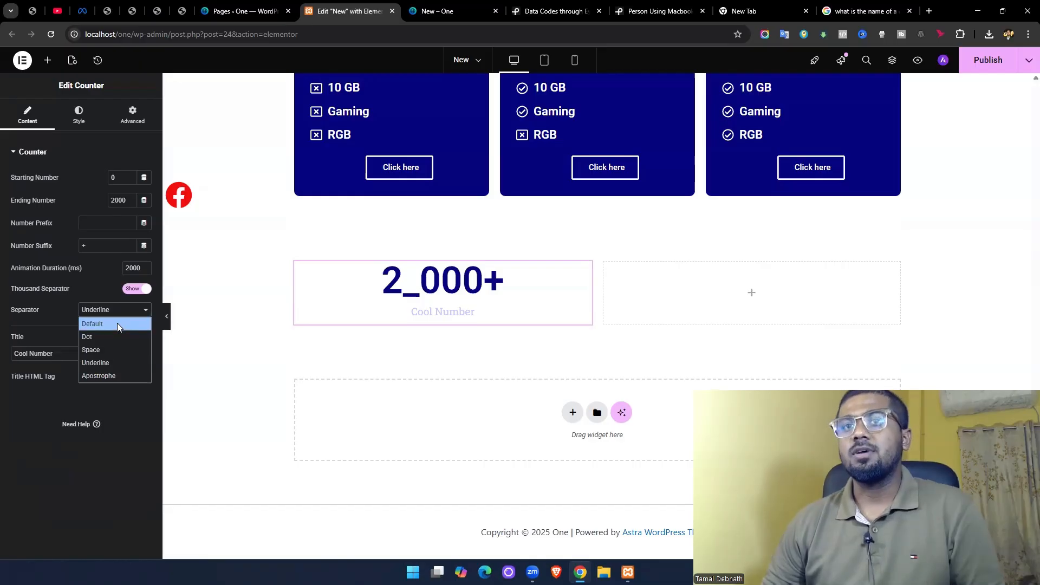
click(117, 324)
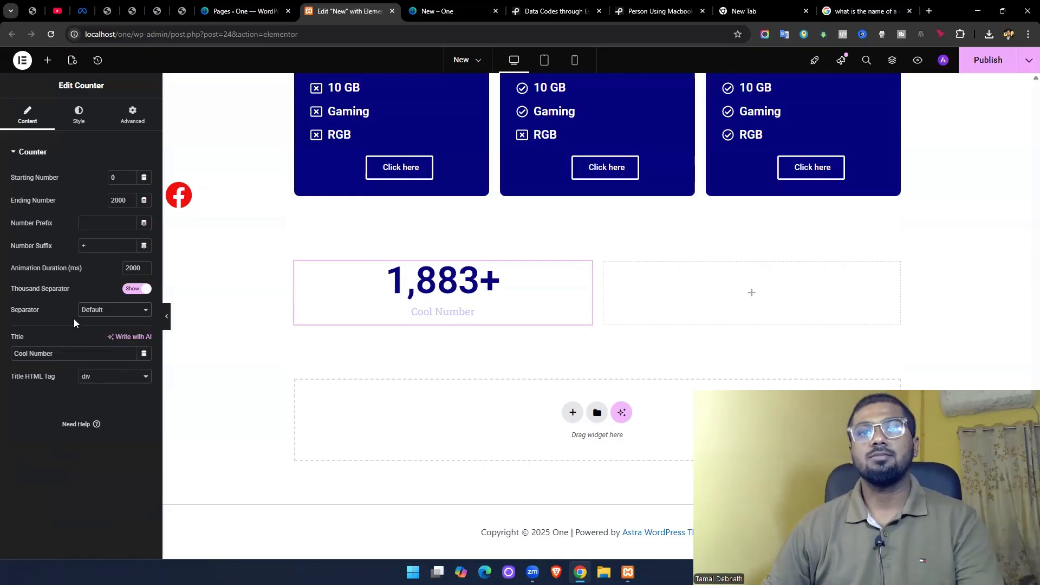
Change the counter's title to "Order Completed".
drag(63, 353, 1, 344)
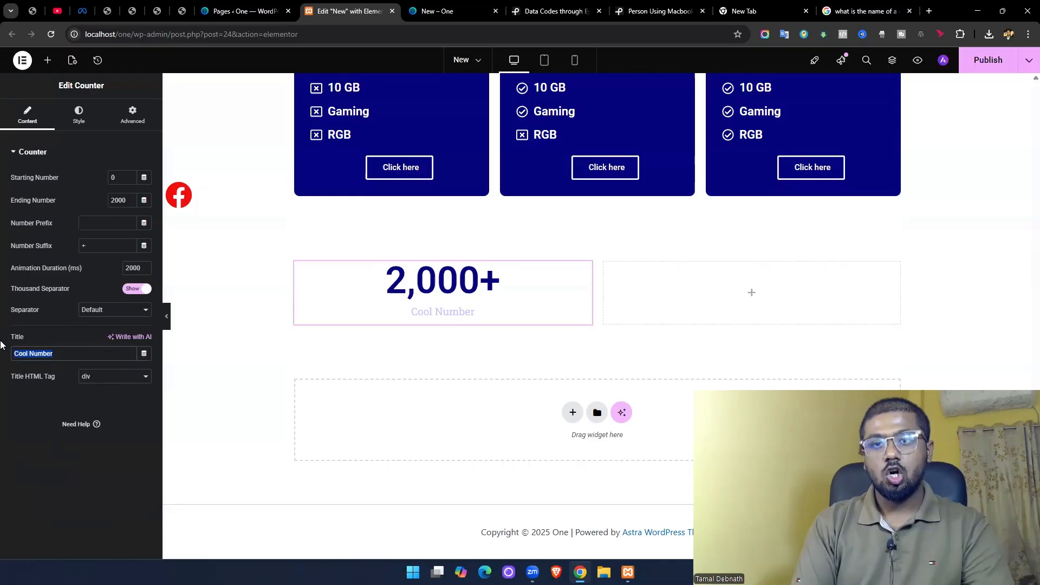
text(Order Comp)
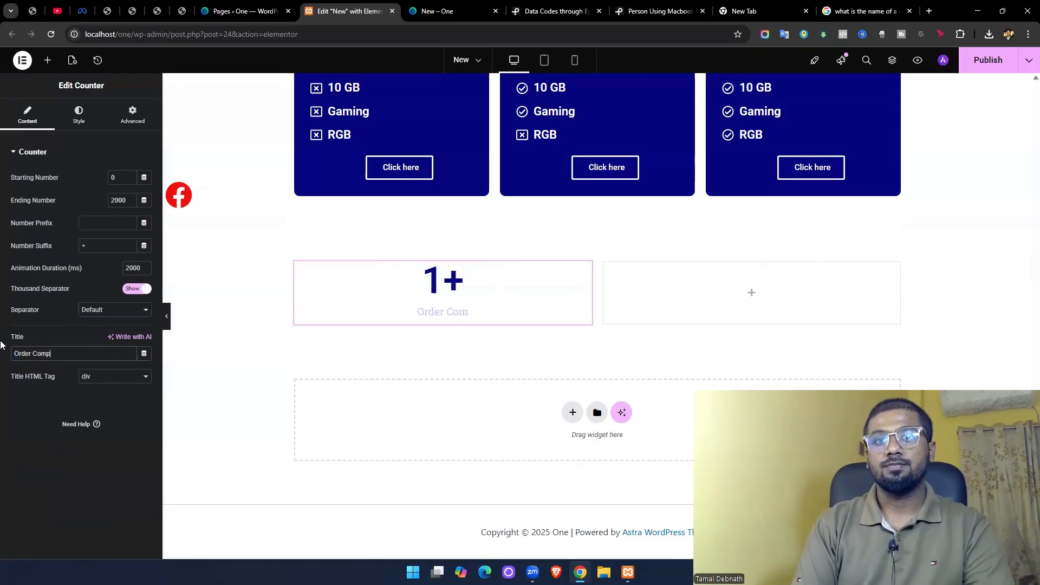
text(leted)
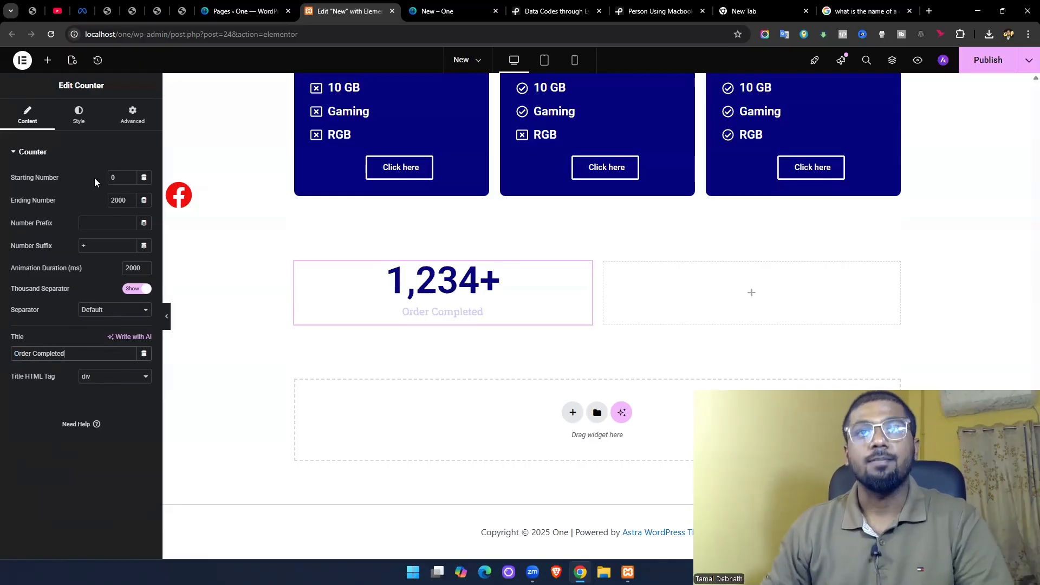
Delete the image row and contact list containers between the team members and the pricing tables.
click(80, 115)
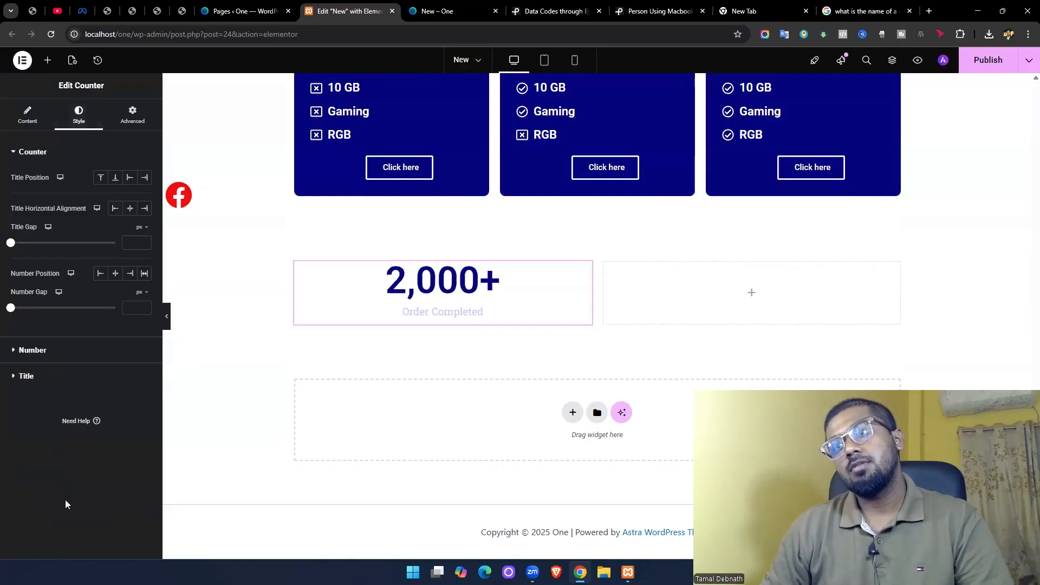
scroll(543, 332, up, 8)
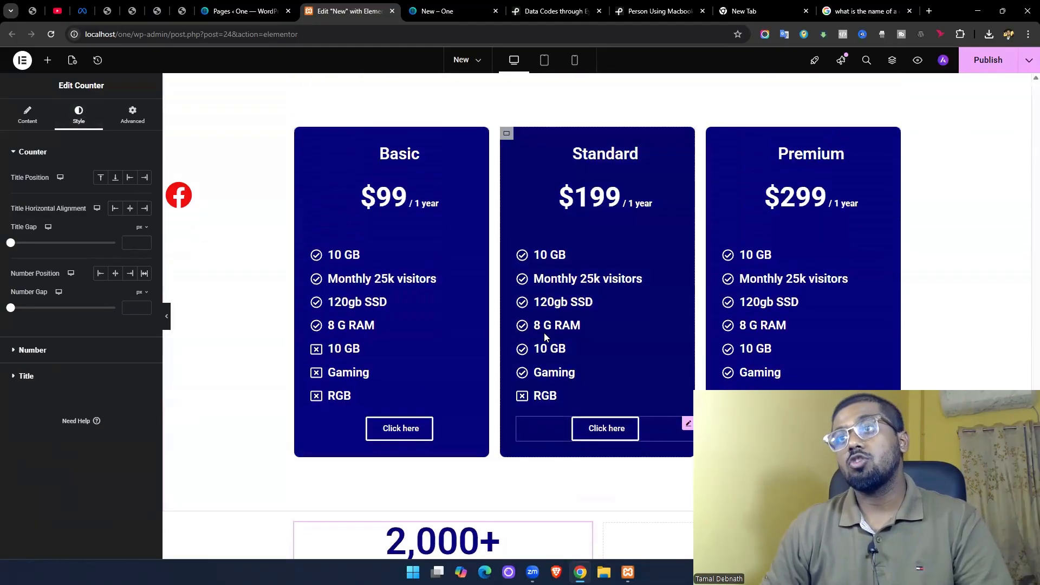
scroll(544, 336, up, 2)
scroll(479, 339, down, 3)
scroll(635, 180, up, 2)
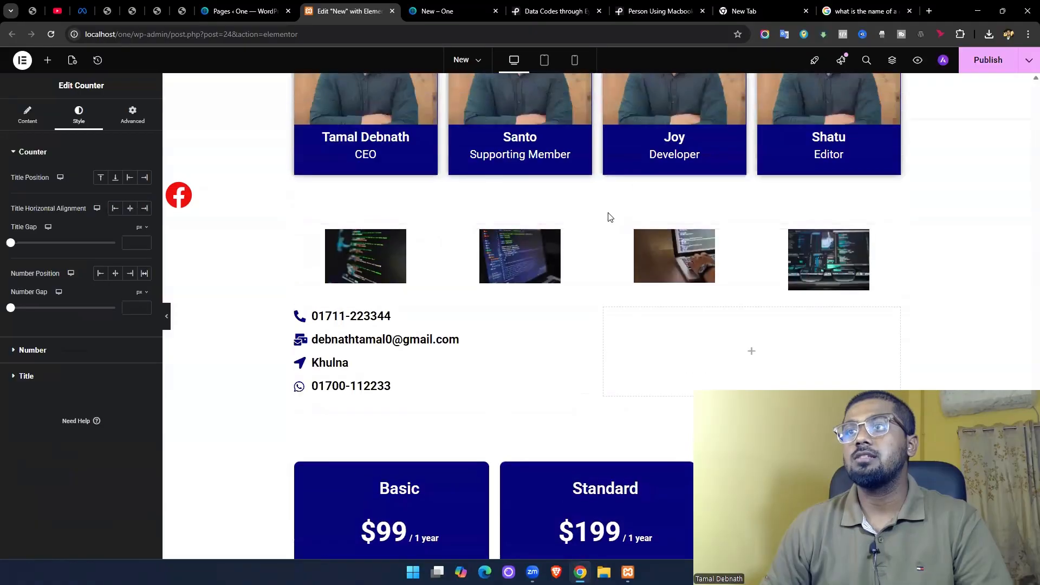
click(611, 219)
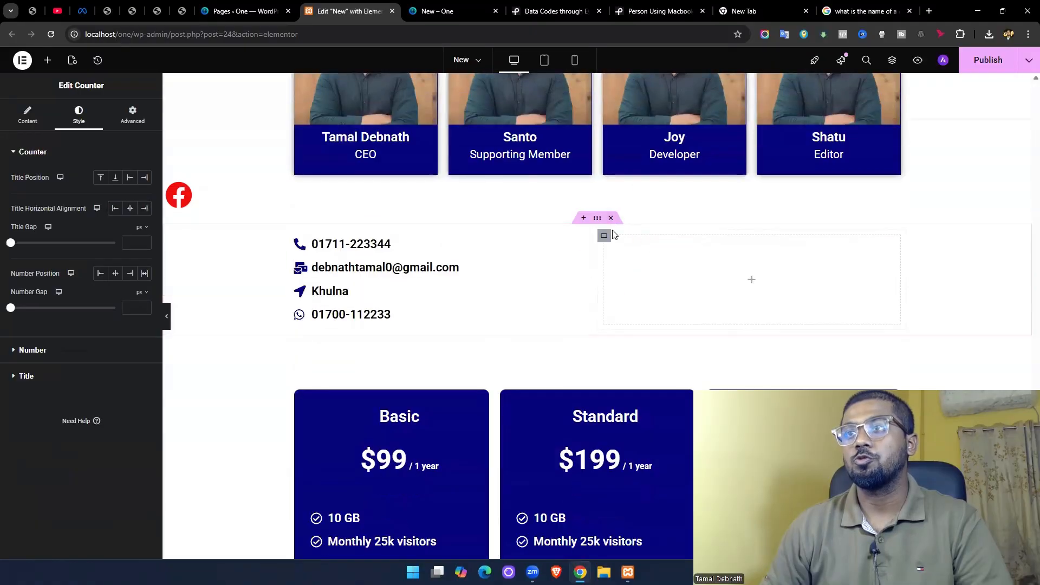
click(611, 221)
Give the container holding the counter a classic background in the Primary global color.
scroll(585, 249, up, 1)
scroll(583, 242, up, 10)
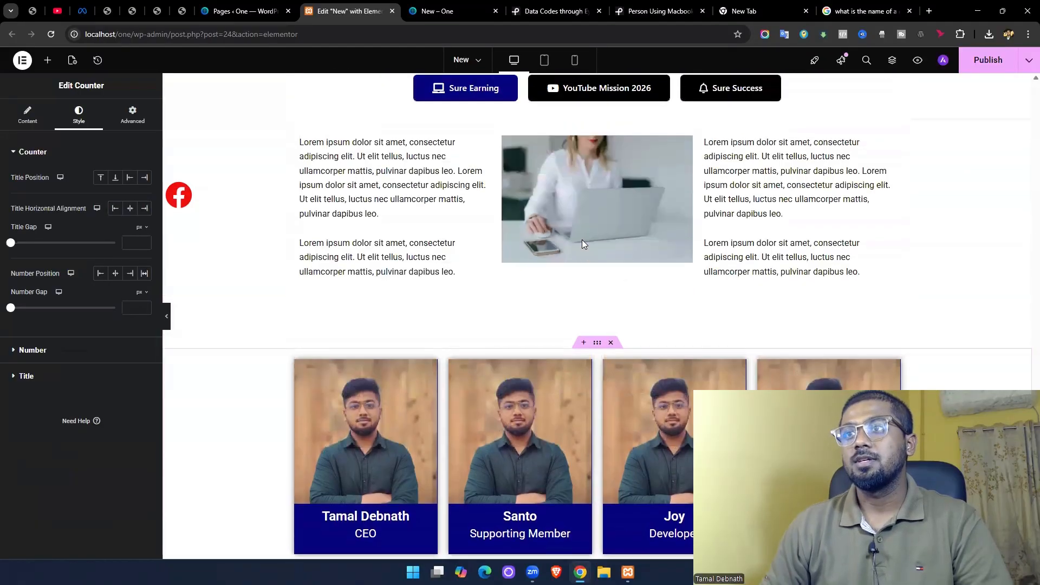
scroll(580, 252, down, 8)
scroll(576, 269, down, 6)
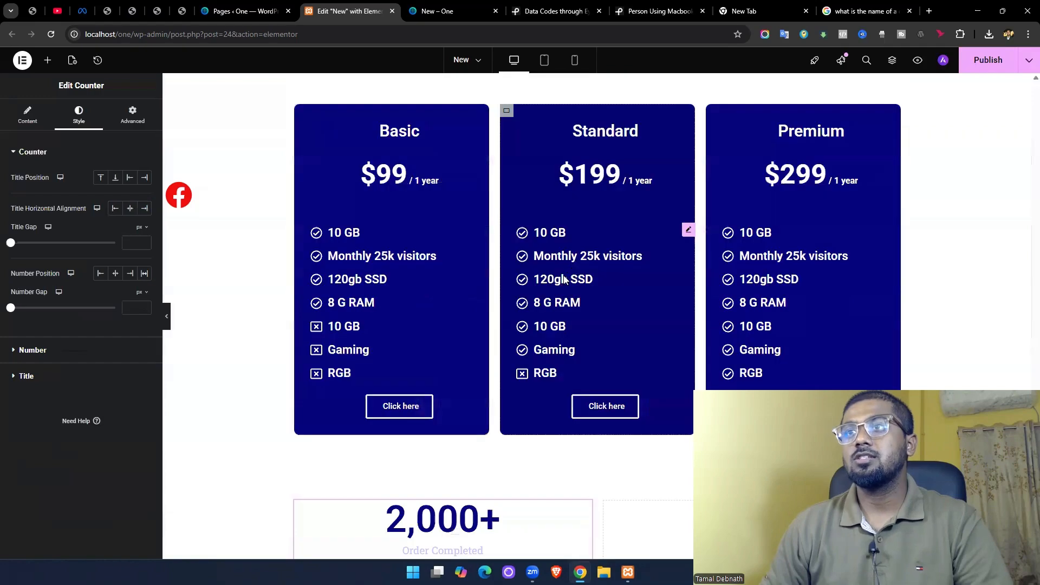
scroll(542, 282, up, 2)
scroll(515, 293, down, 7)
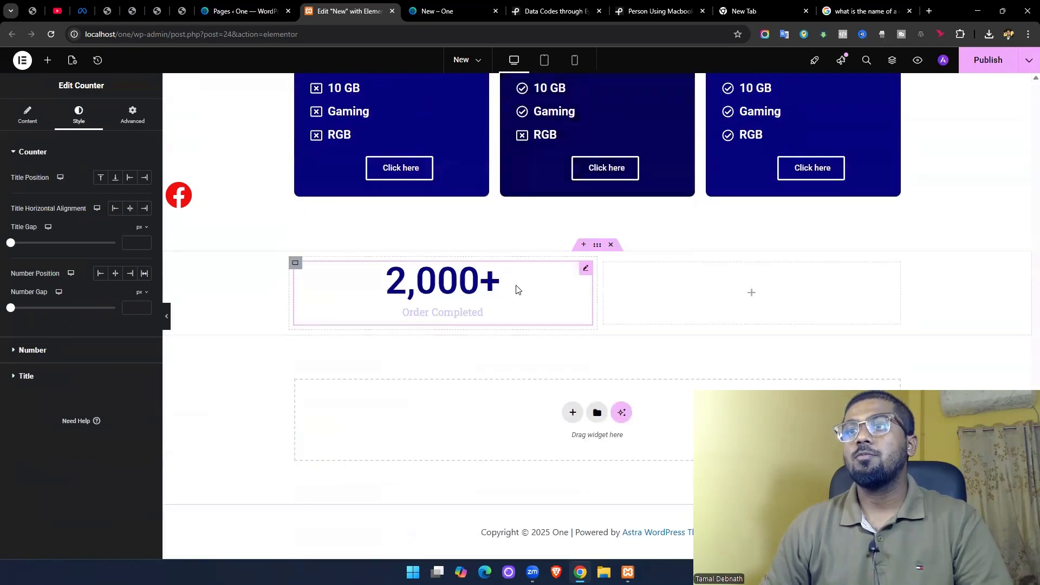
click(599, 248)
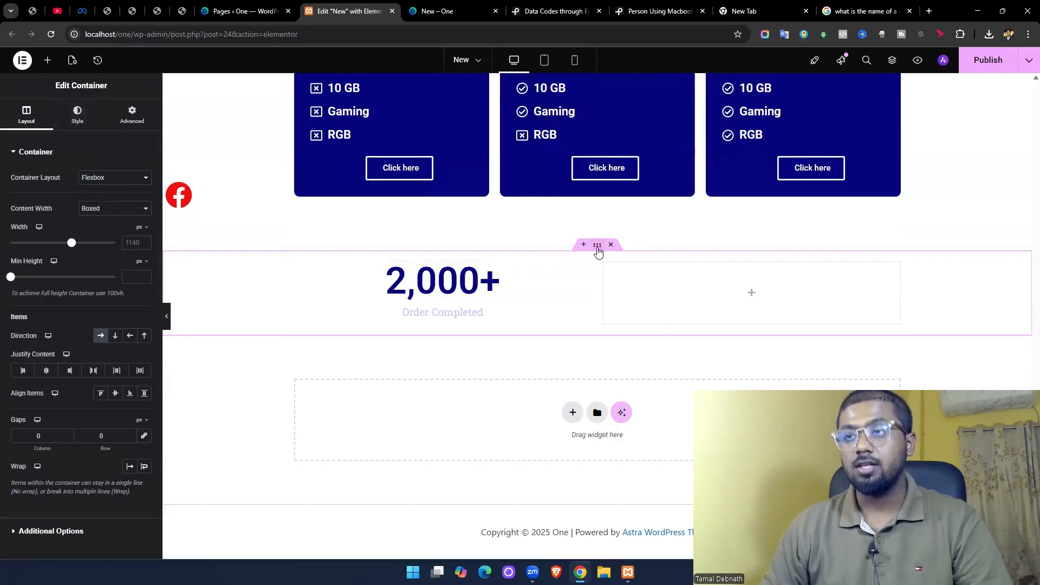
click(76, 116)
click(100, 200)
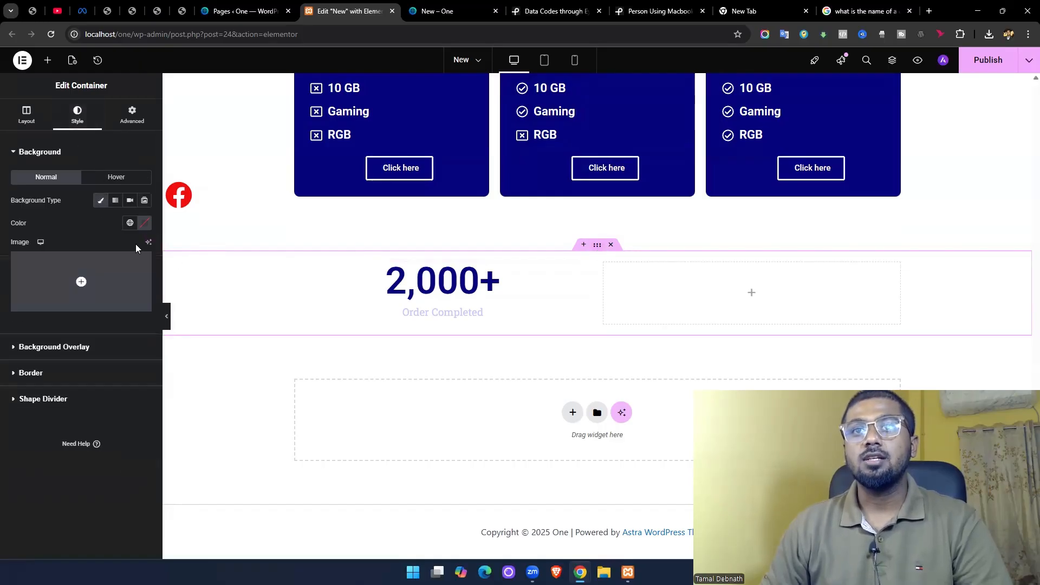
click(142, 223)
click(130, 223)
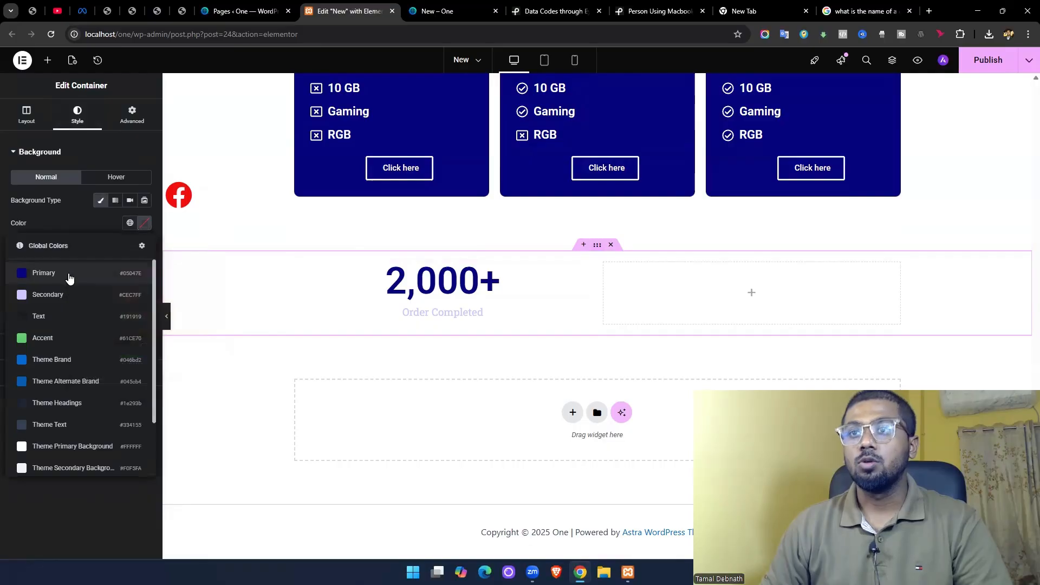
click(69, 278)
Set the text color of the counter's number to white.
click(584, 270)
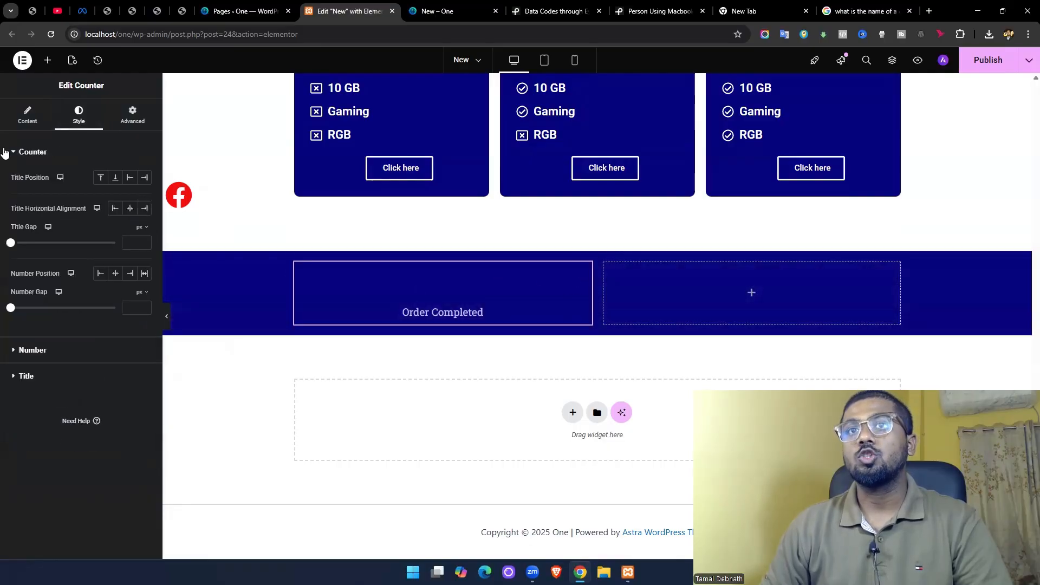
click(35, 119)
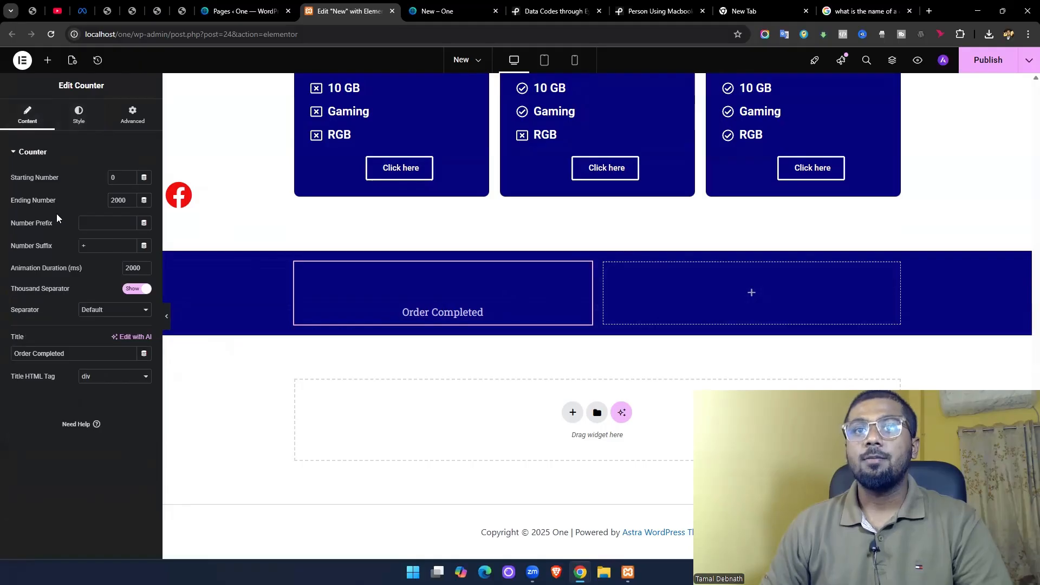
click(81, 115)
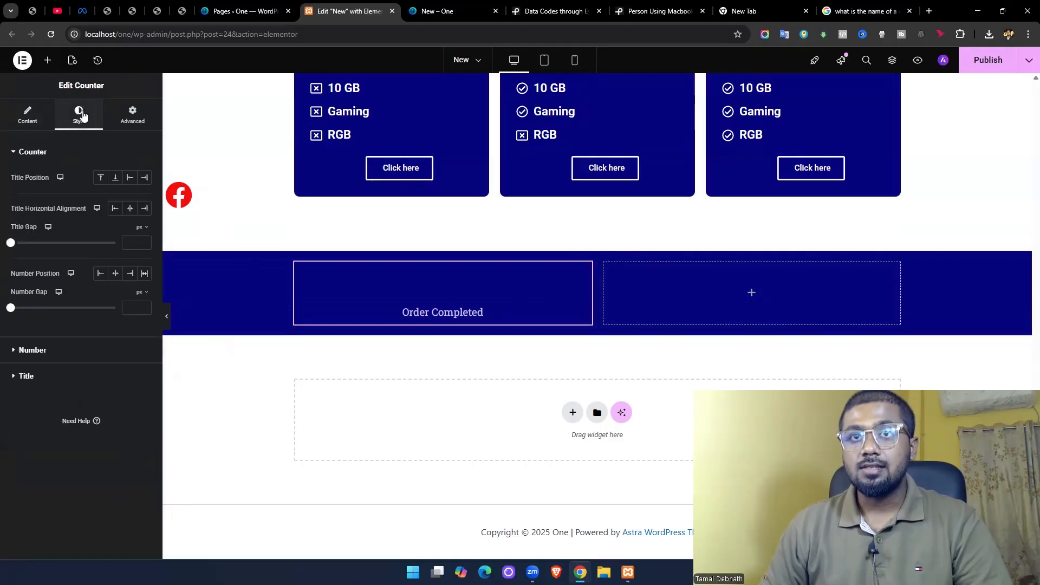
click(86, 355)
click(145, 206)
drag(122, 286, 41, 233)
click(7, 405)
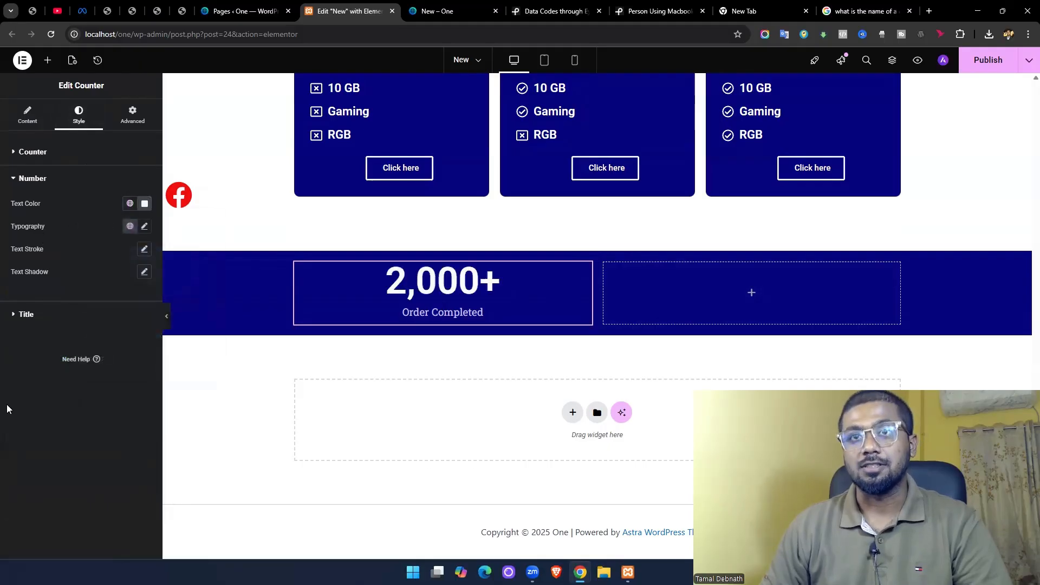
Try the counter's title position as Before, Start and End, and settle on After.
click(39, 157)
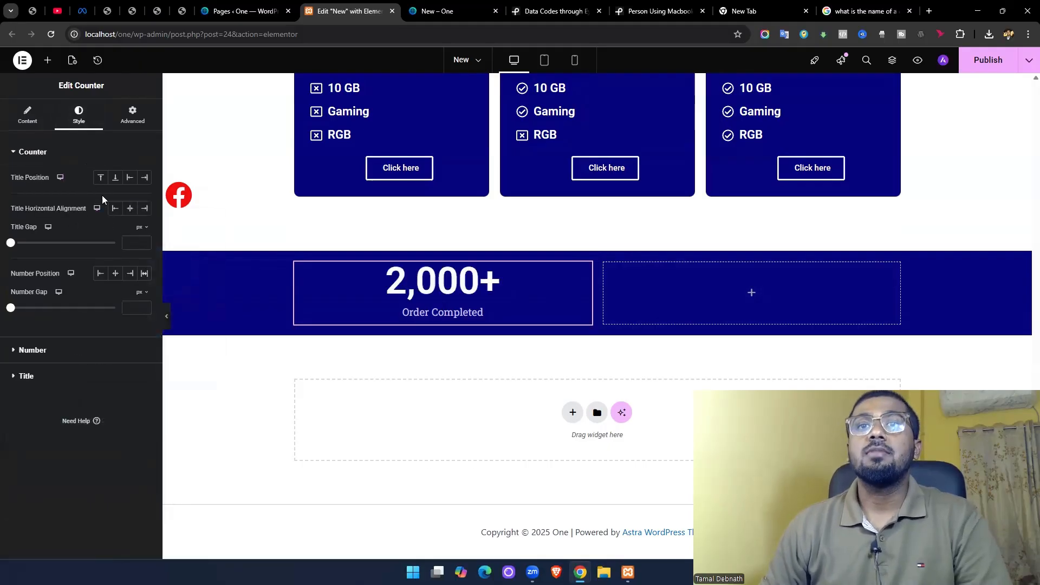
click(101, 182)
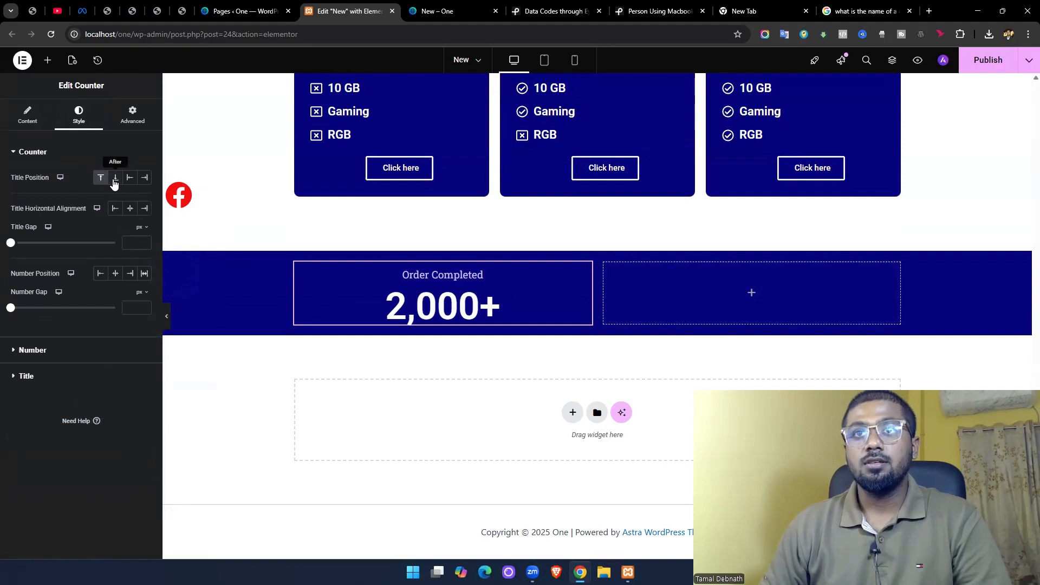
click(116, 178)
click(130, 178)
click(145, 179)
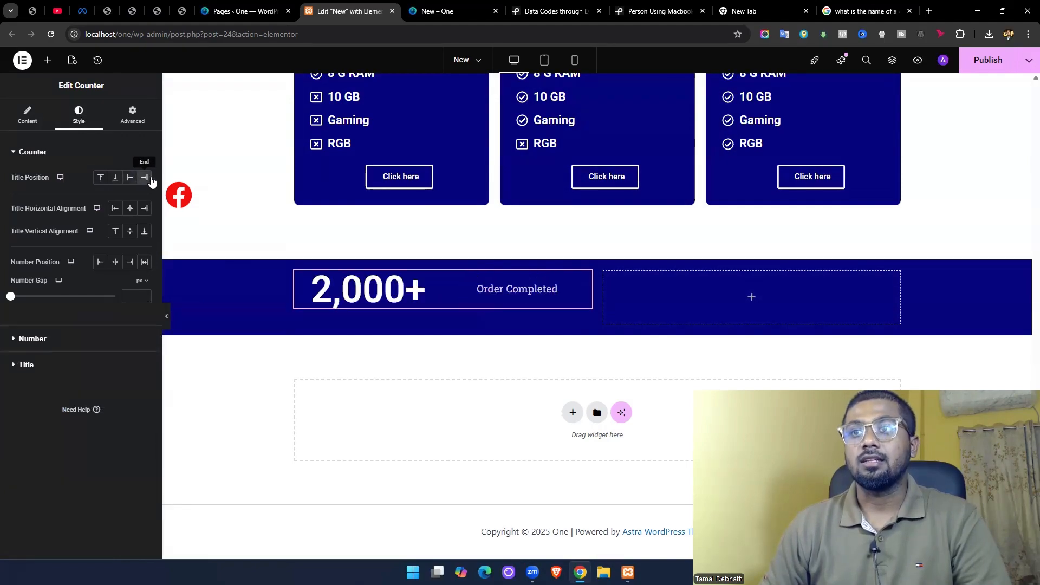
click(111, 183)
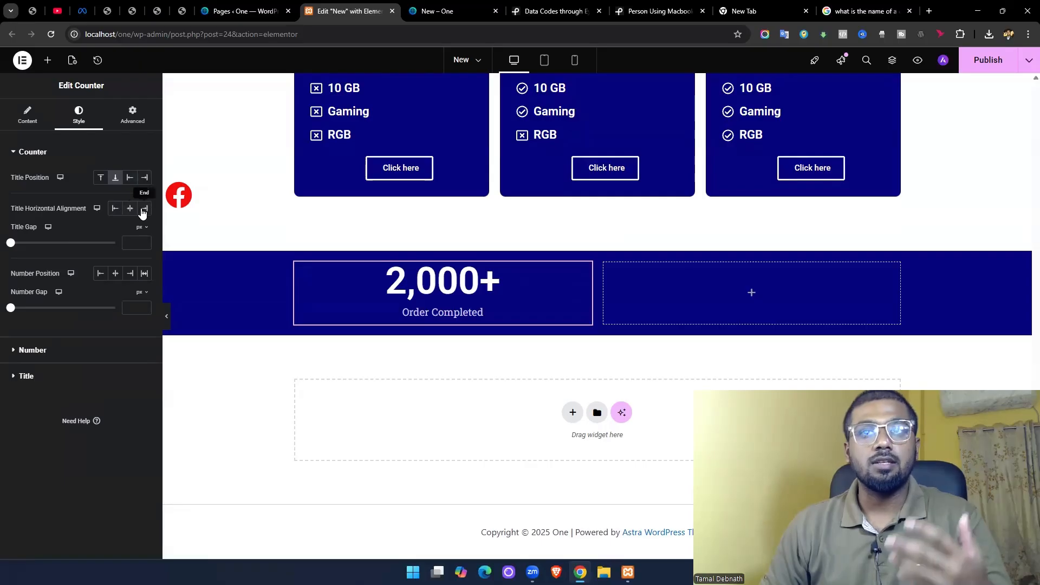
Set the counter's title gap to 0 px and number gap to 5 px, and check the number's typography options.
mouse_move(11, 245)
mouse_down()
mouse_move(31, 245)
mouse_move(4, 248)
mouse_up()
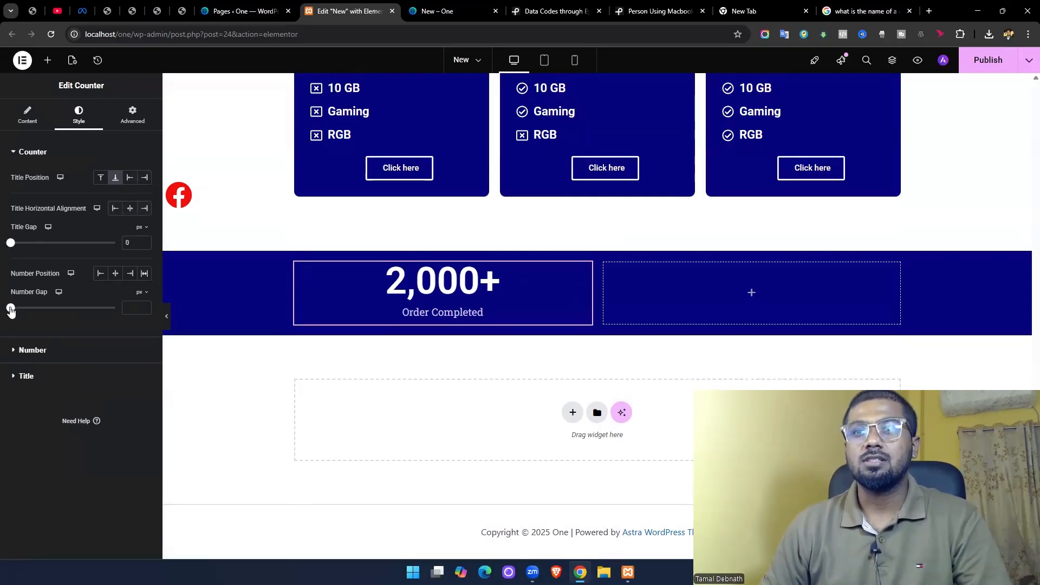
mouse_move(11, 310)
mouse_down()
mouse_move(117, 309)
mouse_move(1, 309)
mouse_move(17, 309)
mouse_up()
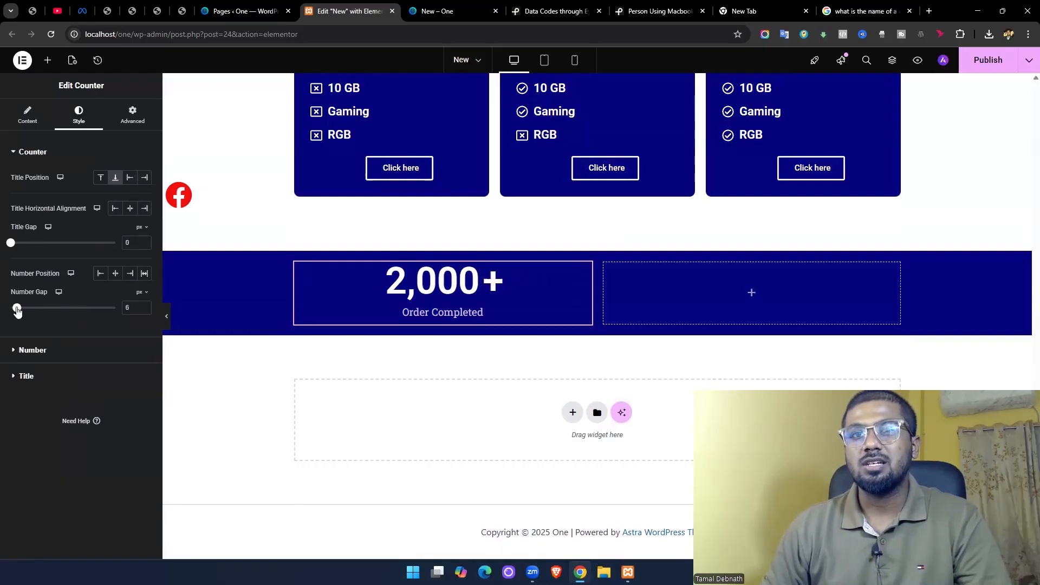
click(45, 350)
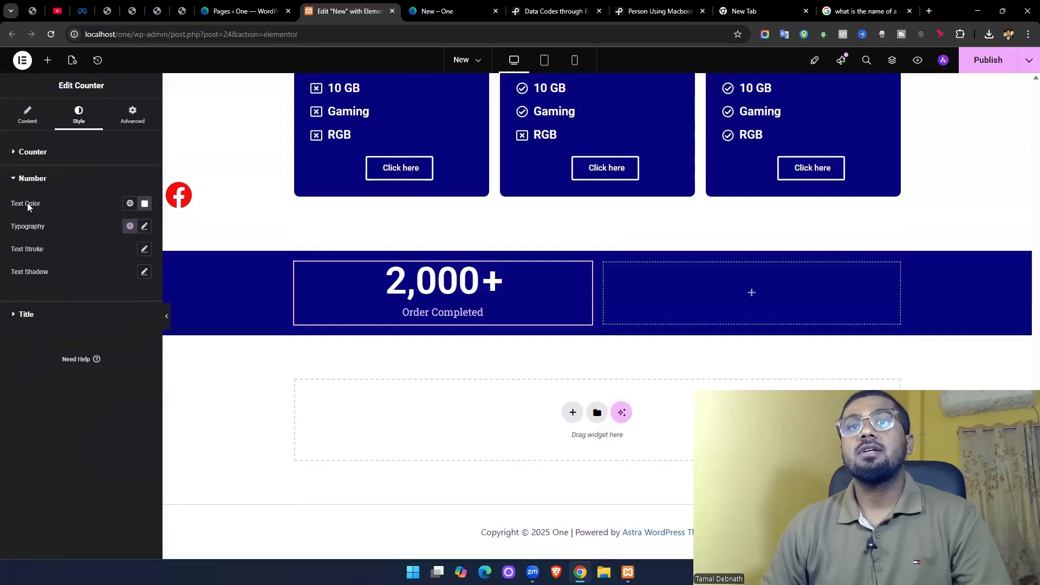
click(144, 227)
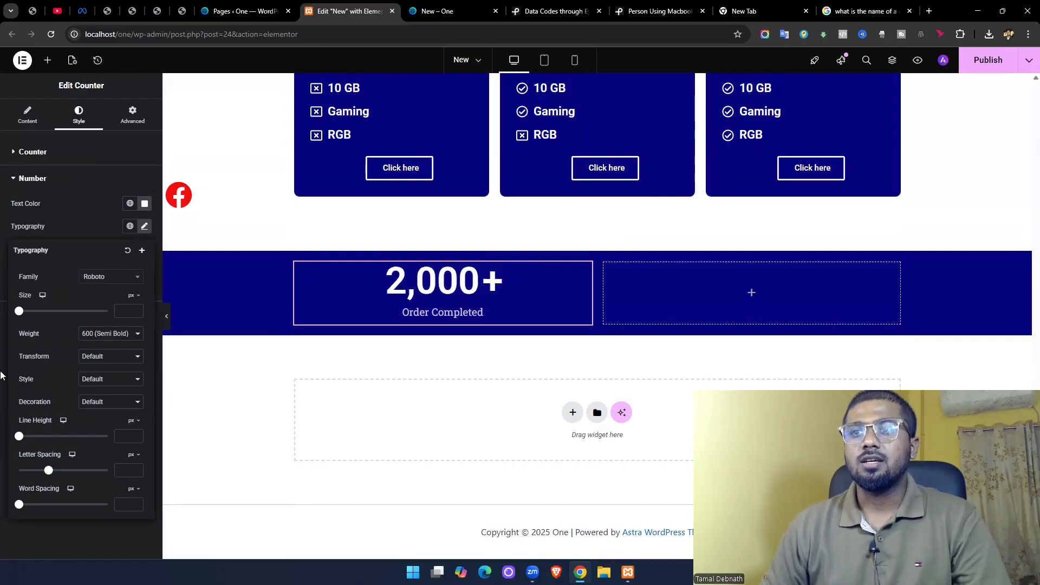
click(144, 227)
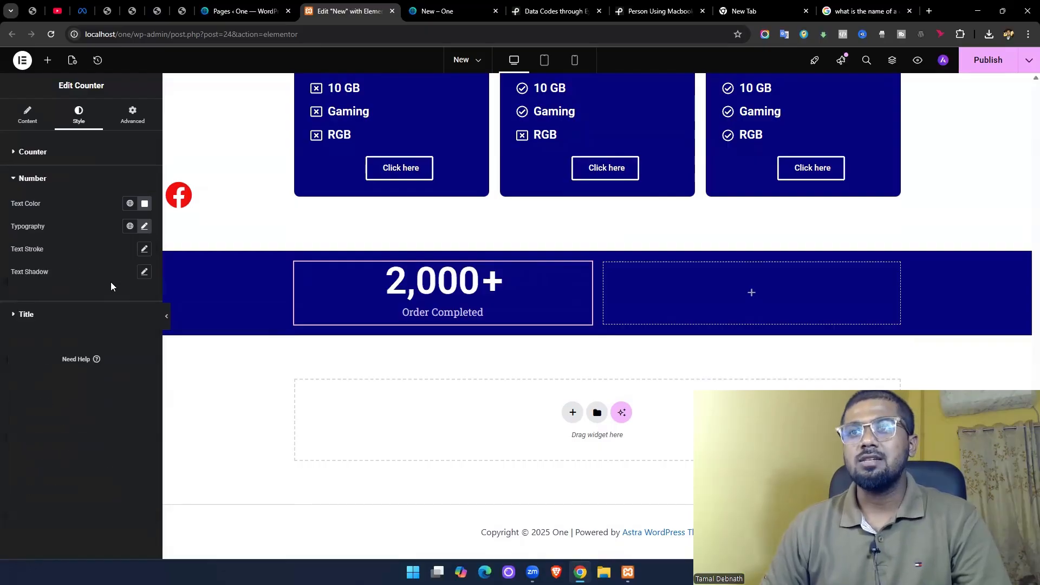
Change the counter title's text color to the lighter shade #E5E2FF.
click(26, 314)
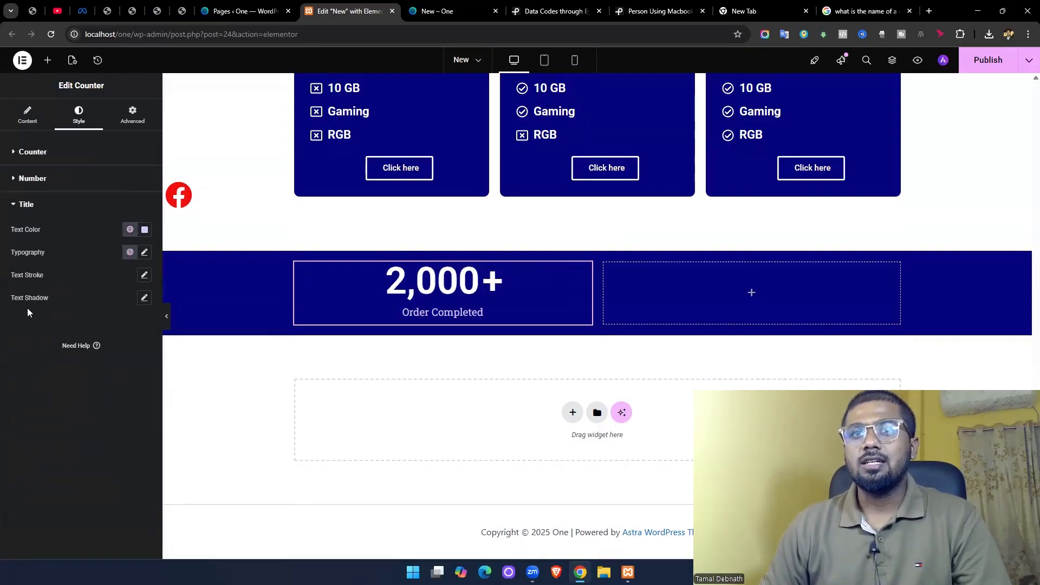
click(144, 229)
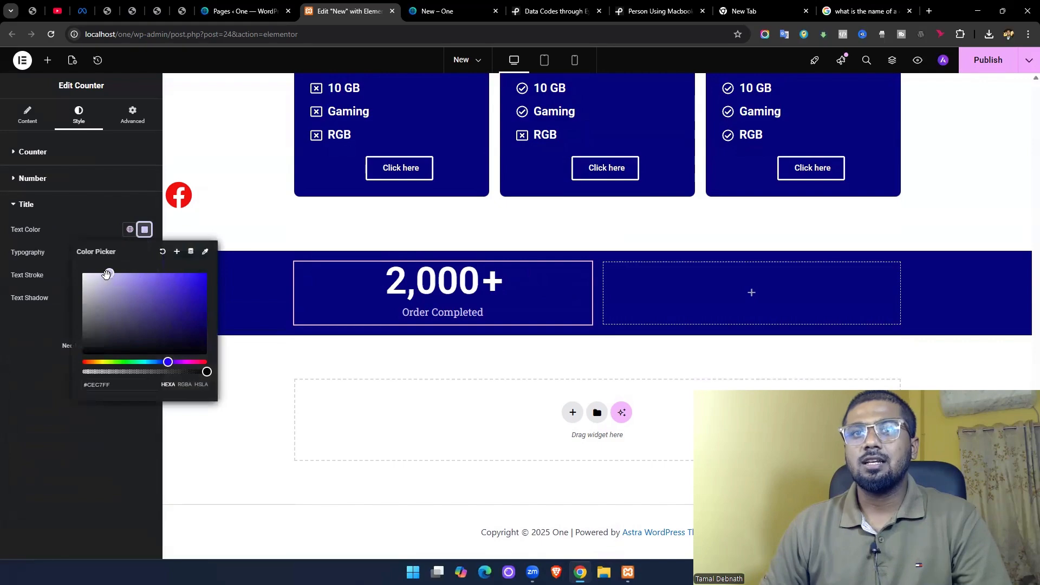
drag(97, 272, 96, 272)
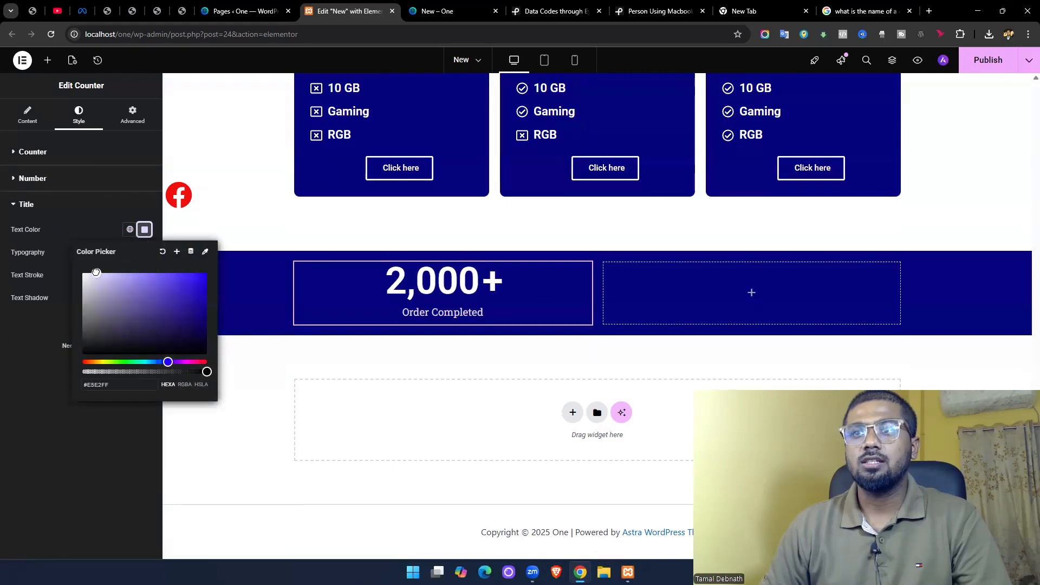
click(3, 396)
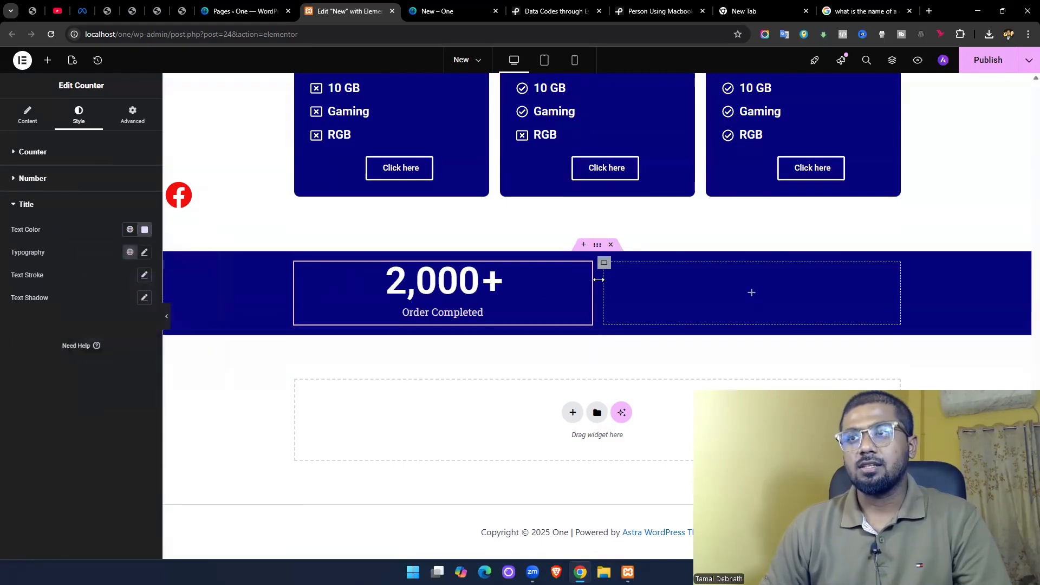
Set the counter container's padding to 100 px above and below and 0 px on both sides.
click(598, 245)
click(132, 114)
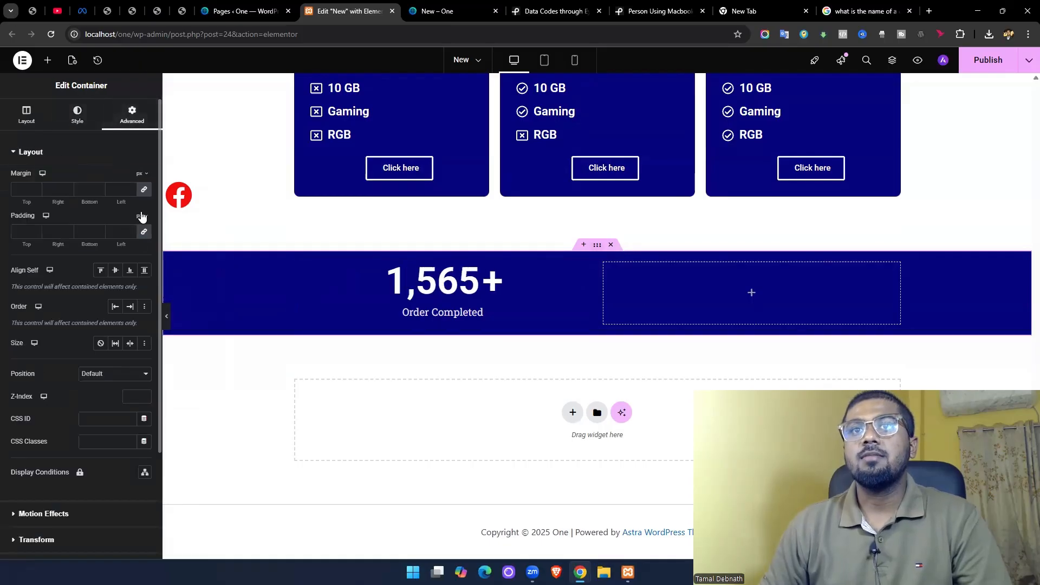
click(26, 232)
text(0)
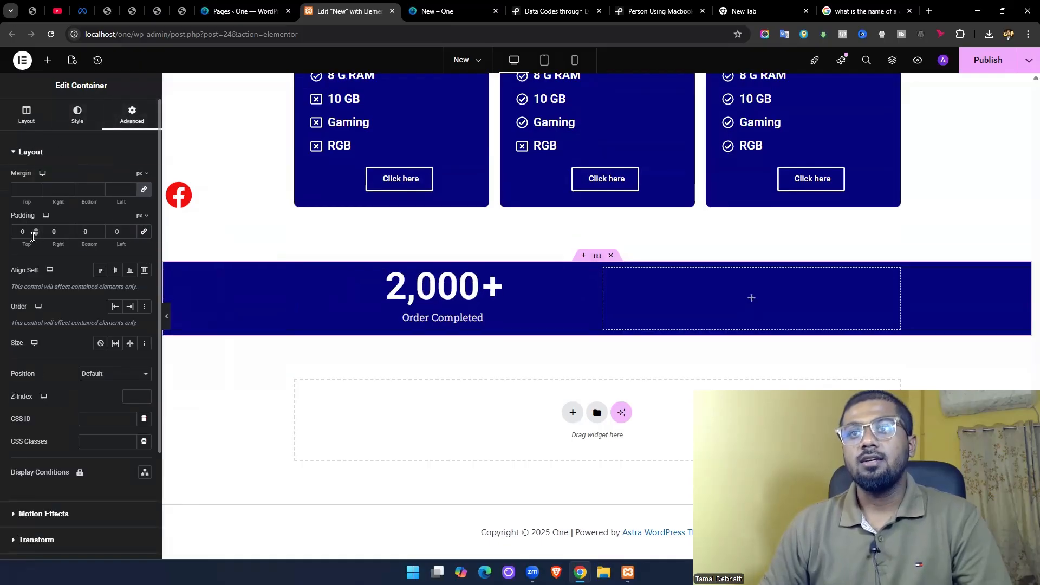
text(20)
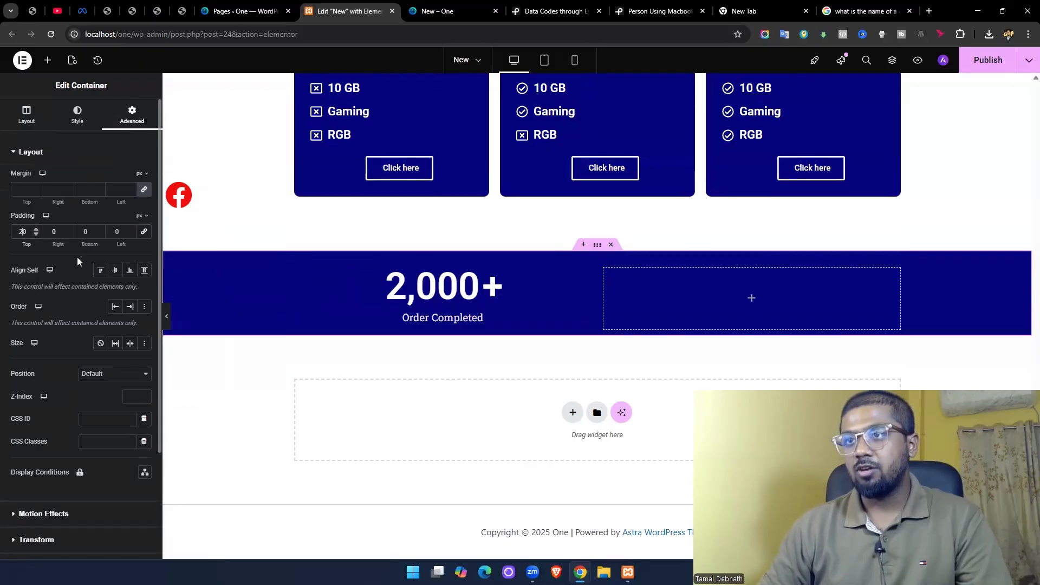
key(BackSpace)
key(BackSpace)
key(BackSpace)
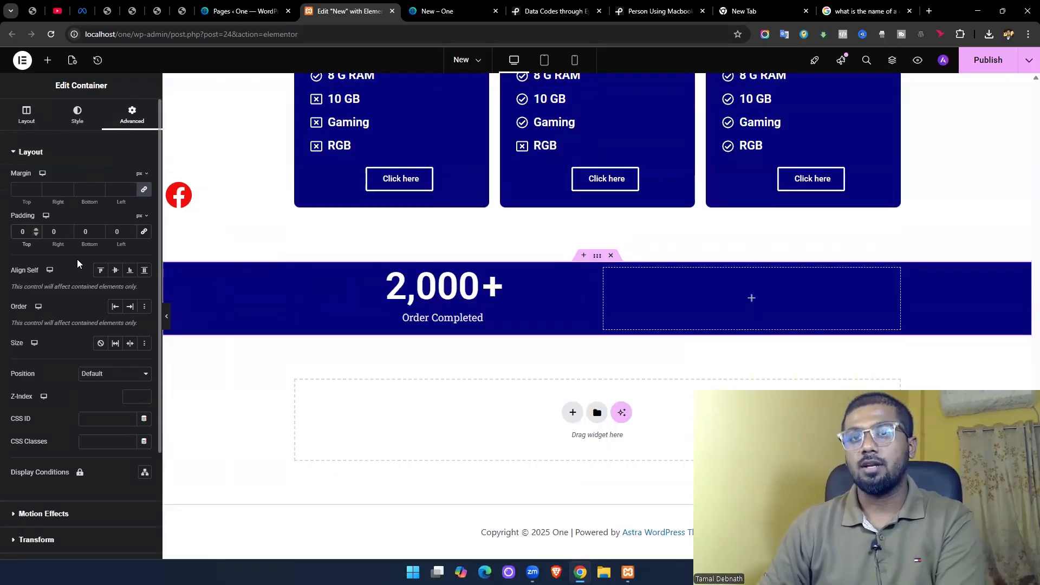
text(100)
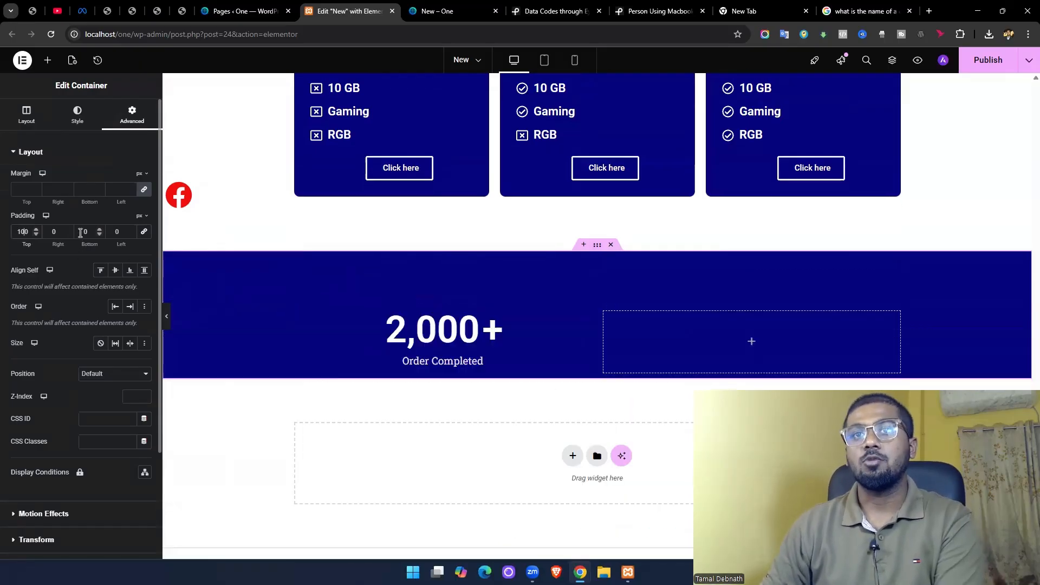
click(81, 232)
text(100)
scroll(377, 284, down, 1)
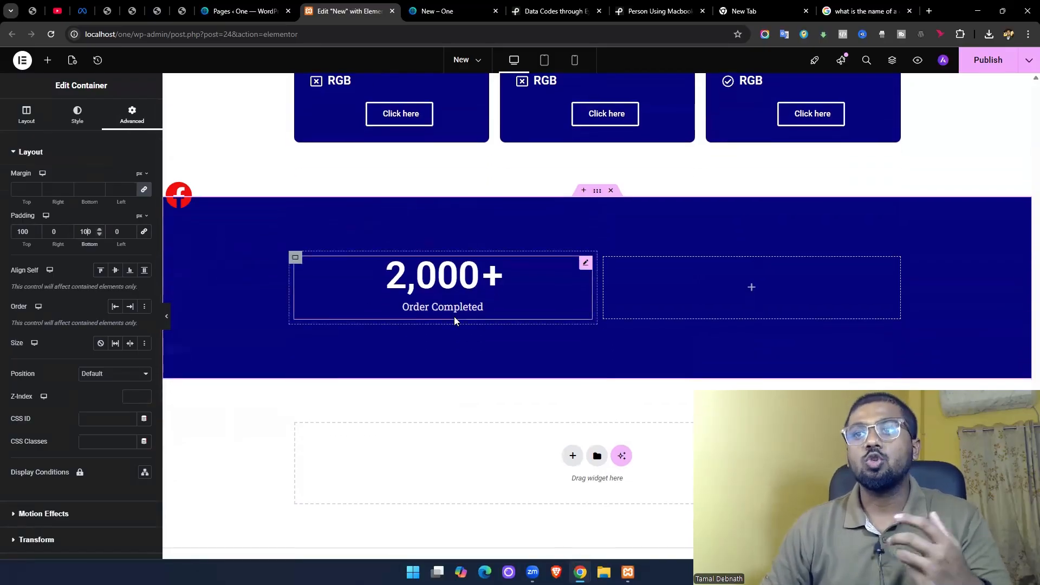
Duplicate the "Order Completed" counter within its column.
click(585, 265)
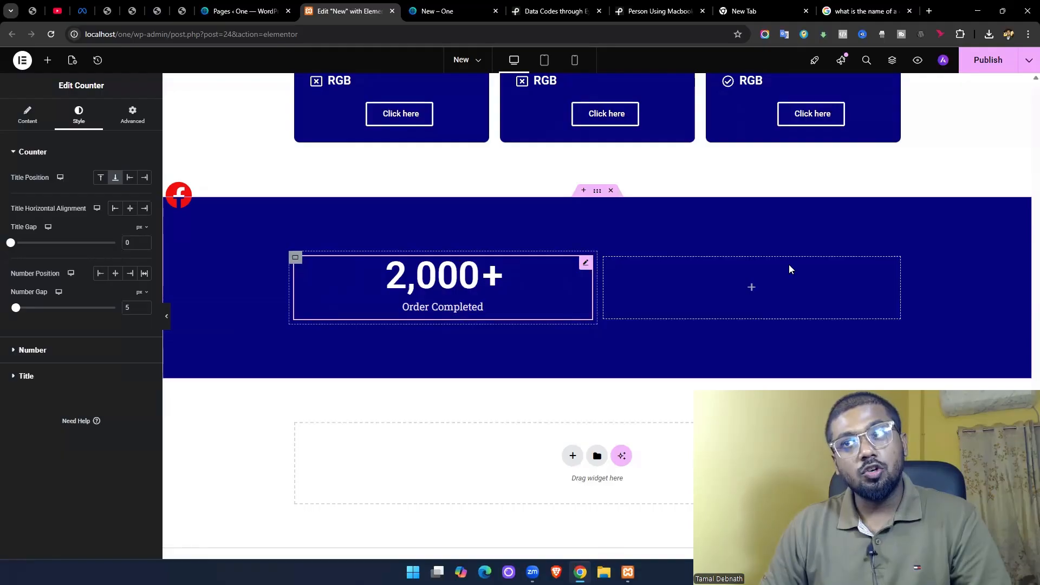
right_click(586, 264)
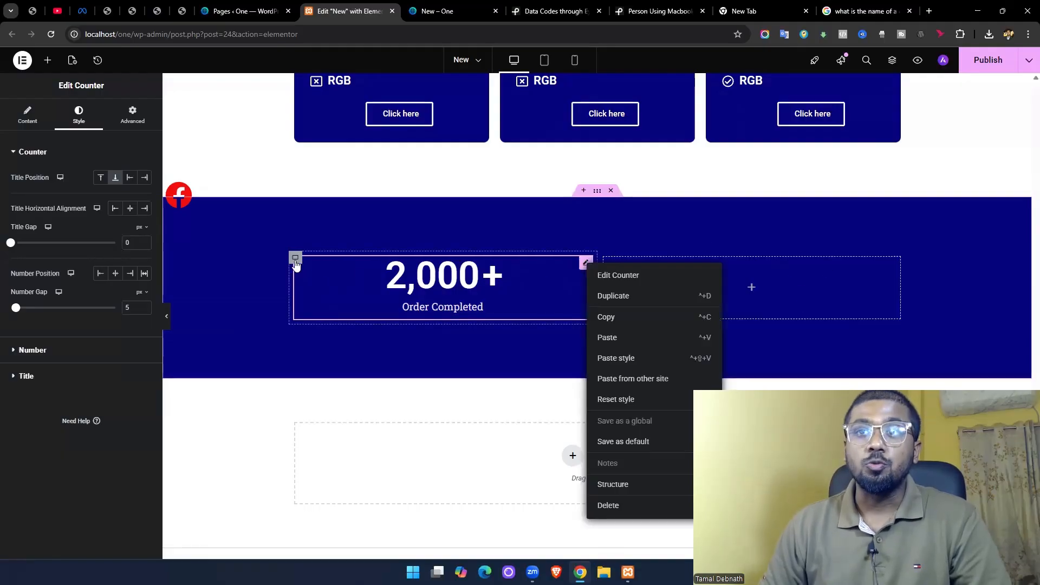
right_click(295, 260)
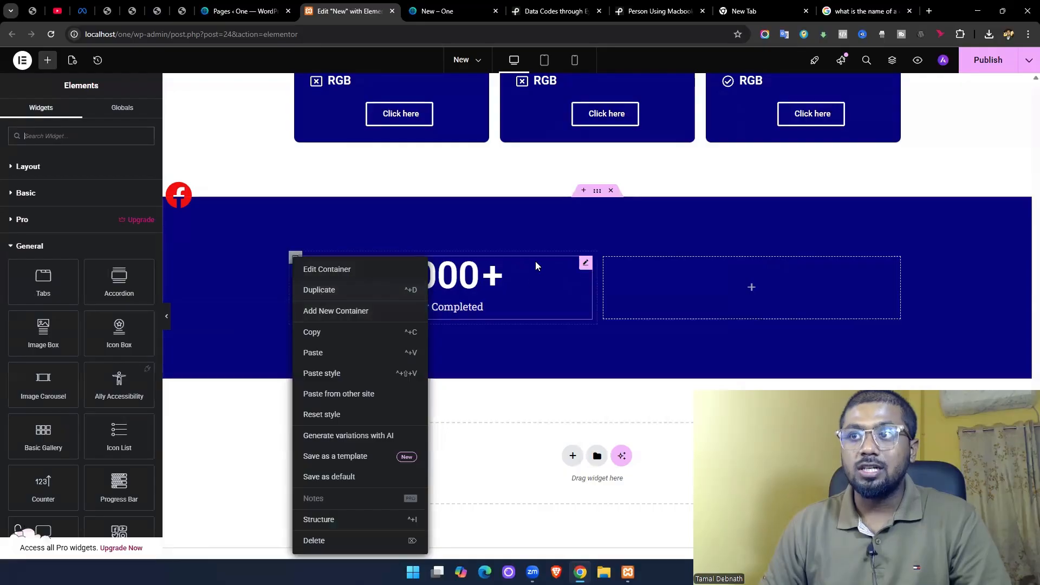
right_click(585, 263)
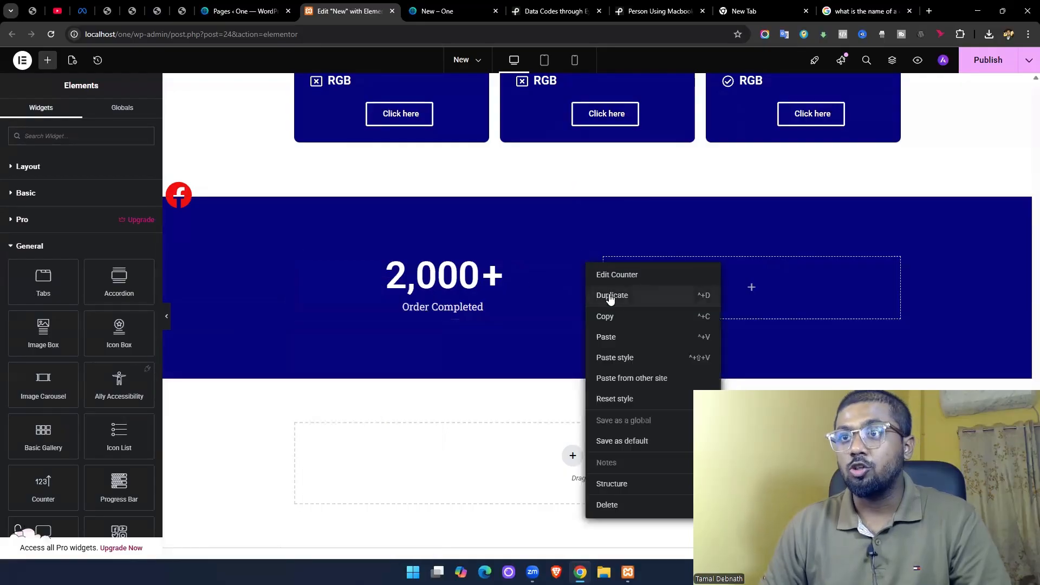
click(610, 297)
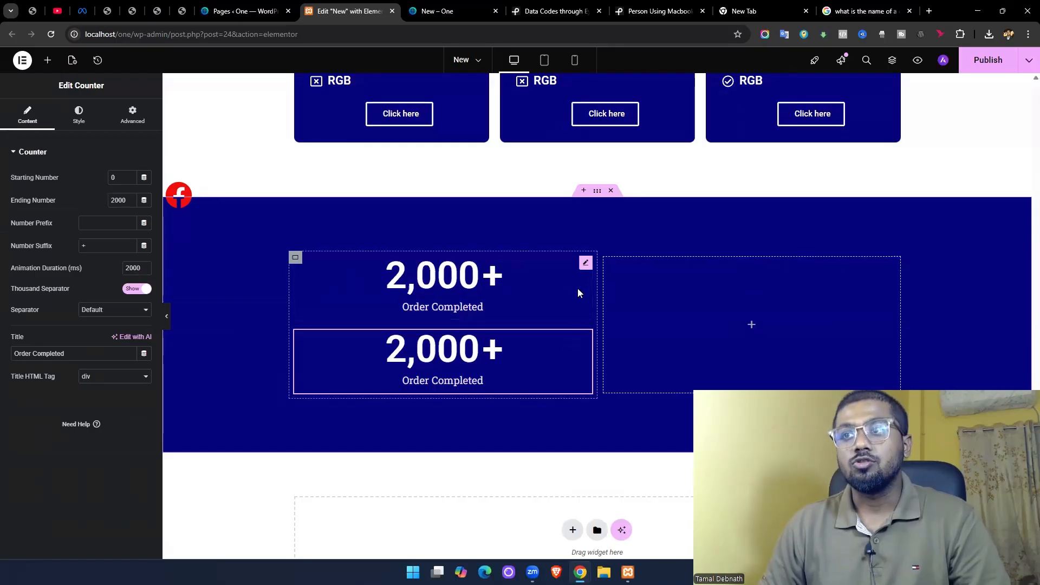
right_click(586, 263)
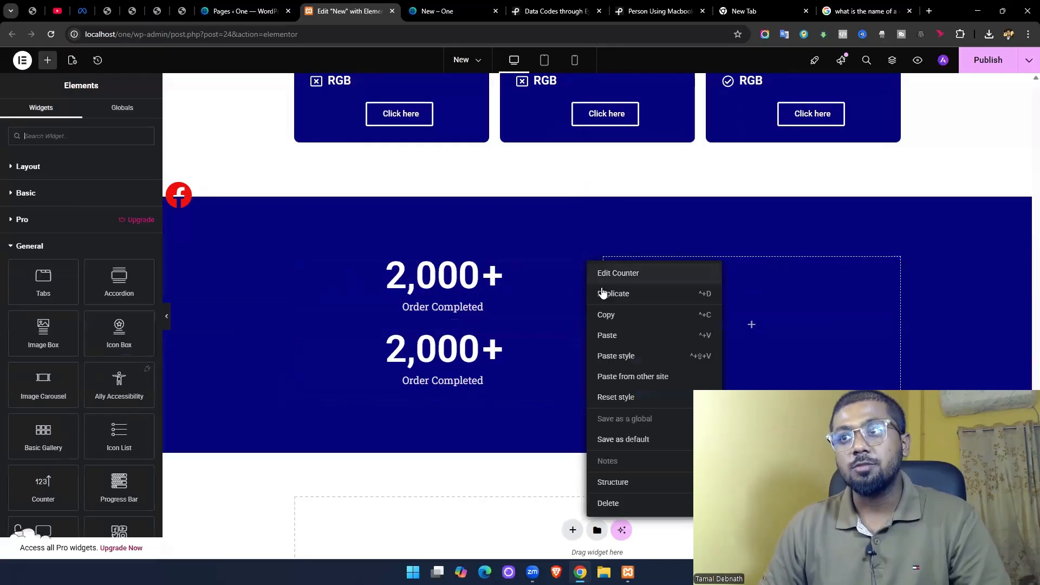
click(605, 293)
right_click(294, 259)
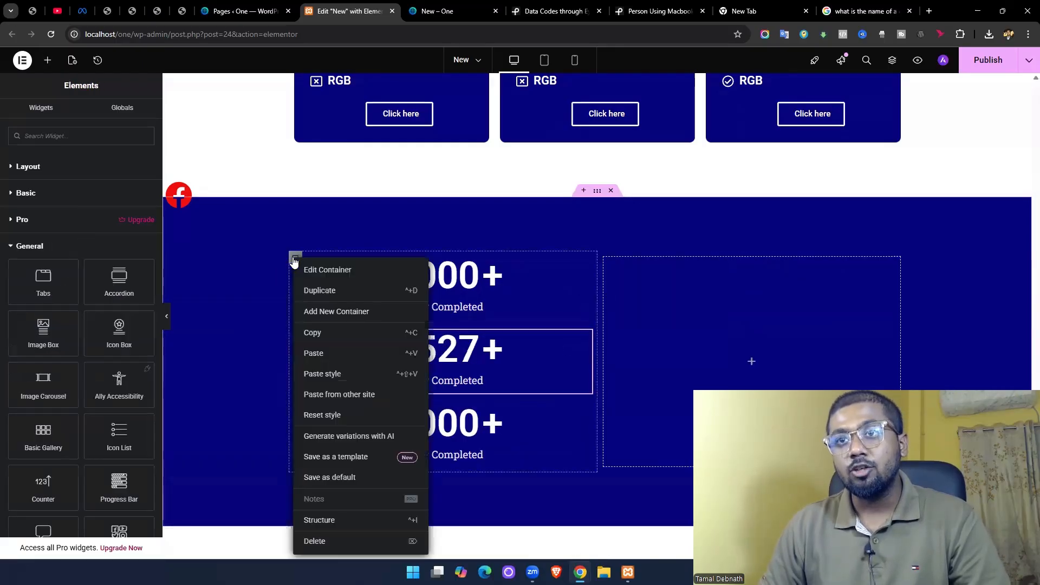
click(325, 290)
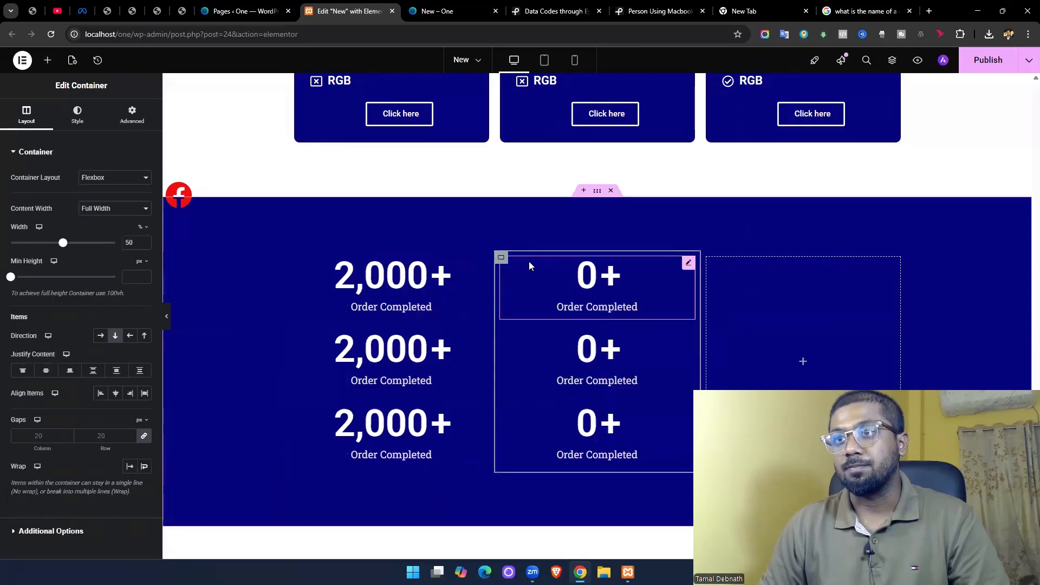
right_click(504, 261)
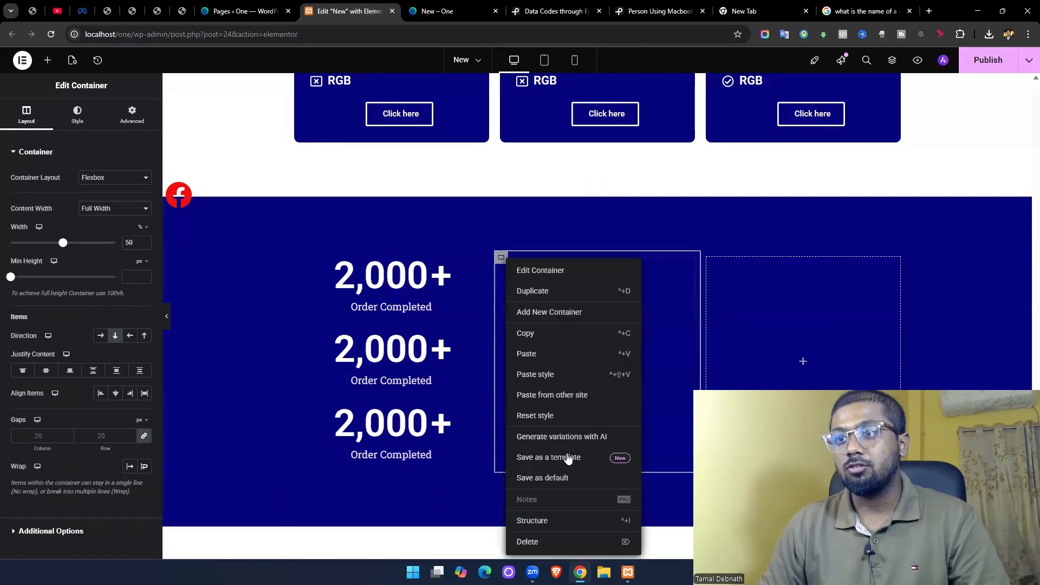
click(583, 541)
click(585, 336)
key(Delete)
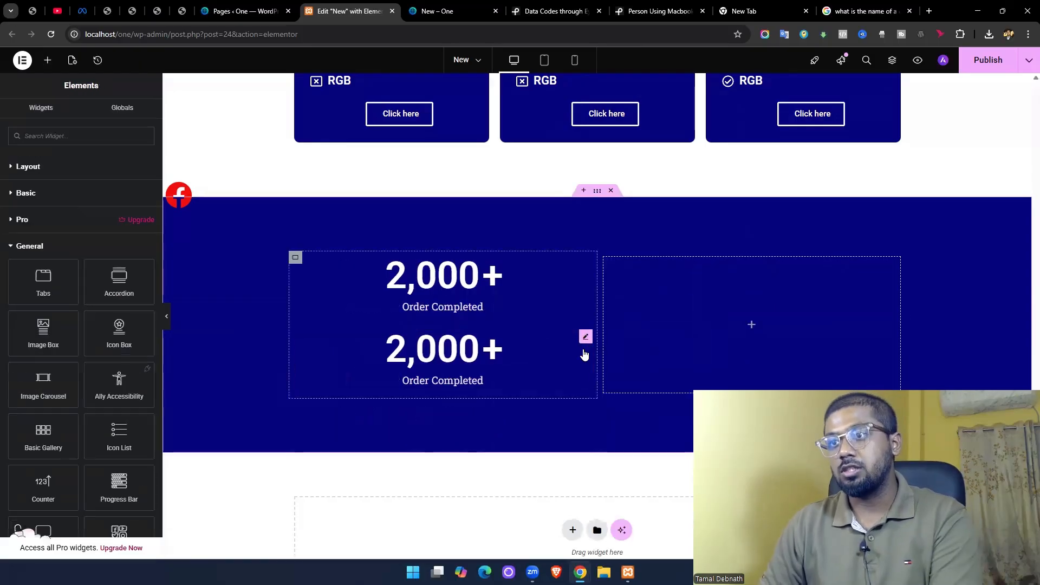
Delete the extra second counter and duplicate the column holding the remaining "Order Completed" counter.
click(584, 355)
key(Delete)
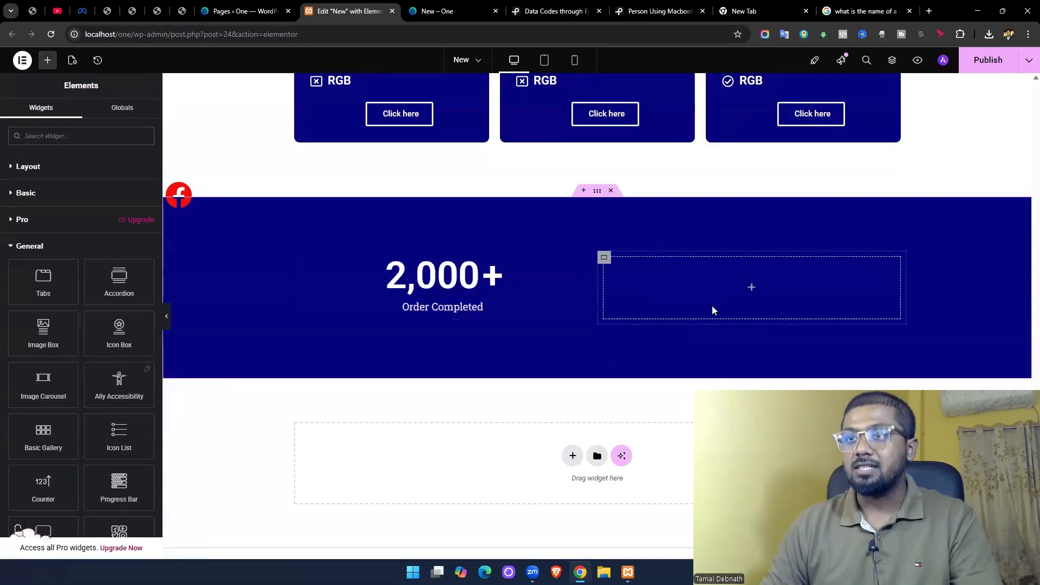
right_click(296, 259)
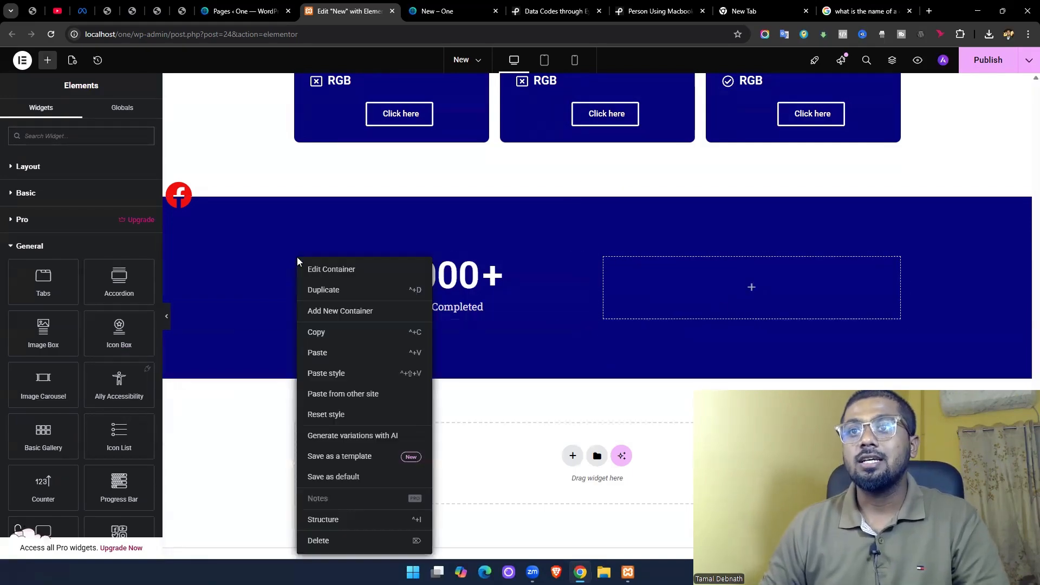
click(325, 288)
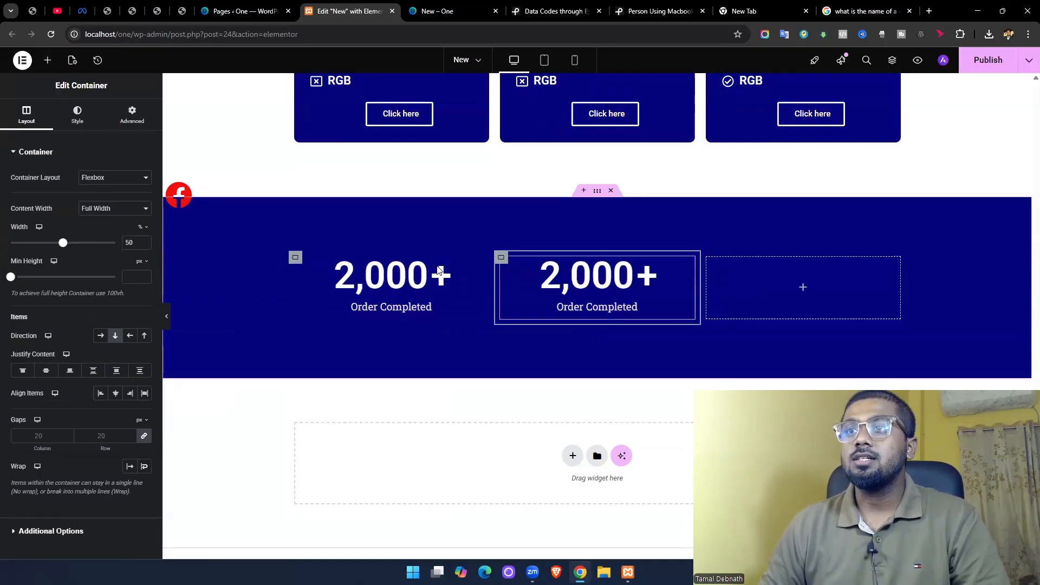
Give the first counter column a classic background color of #0A0A0A and preview the section without the editing panel.
click(296, 259)
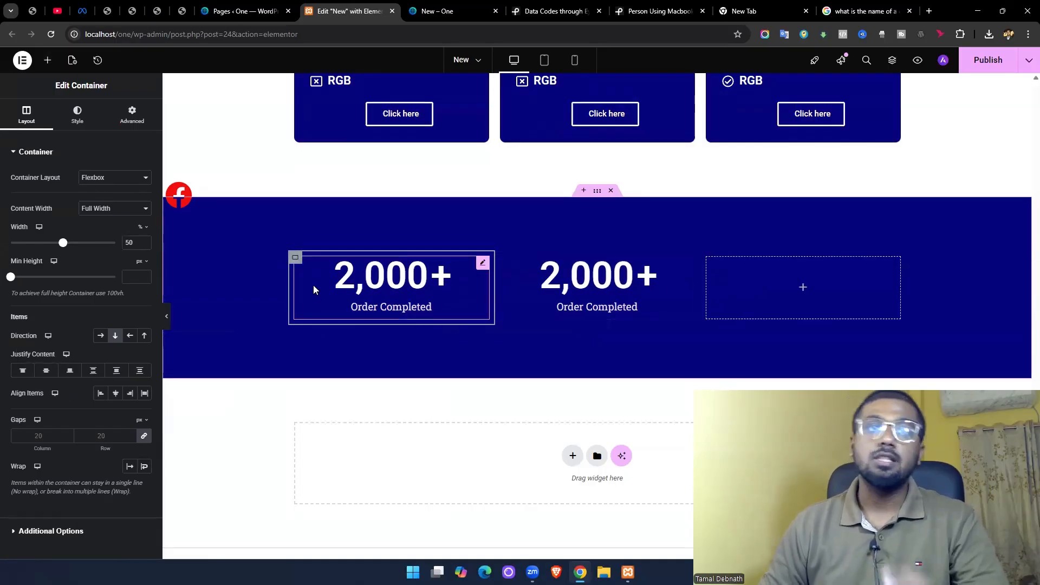
click(77, 118)
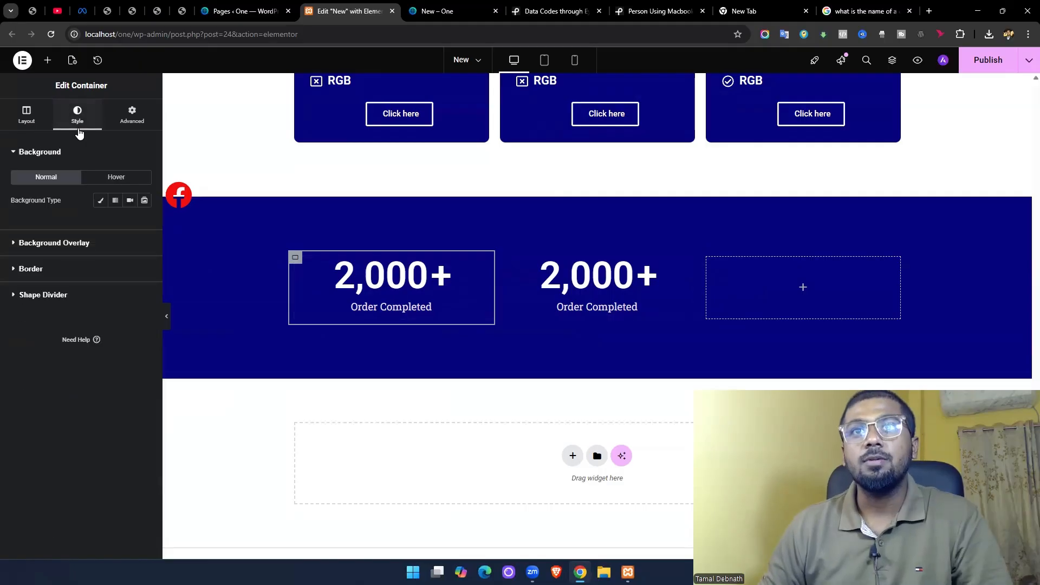
click(100, 202)
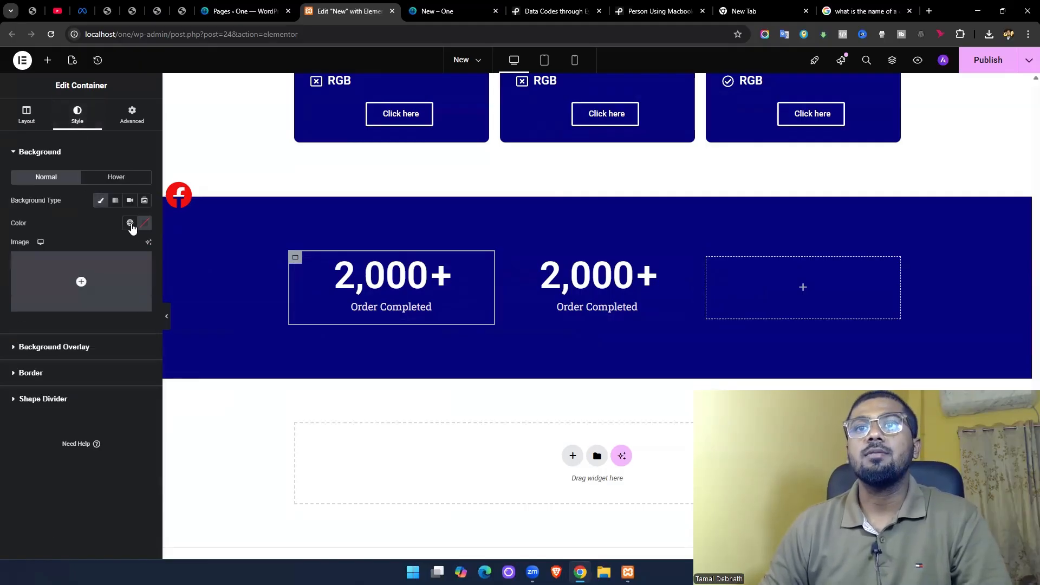
click(145, 223)
drag(103, 304, 58, 350)
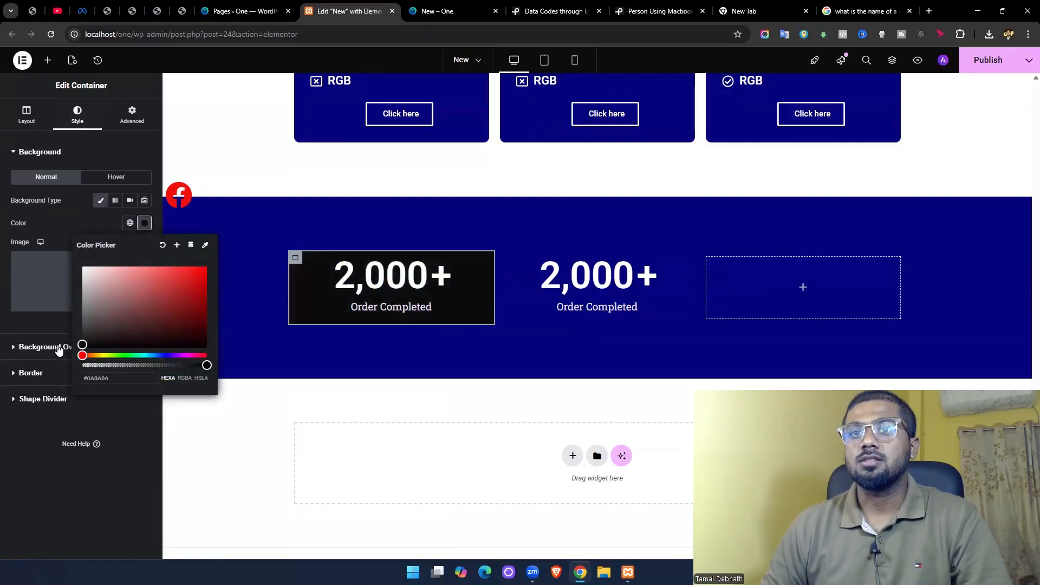
click(2, 320)
click(166, 319)
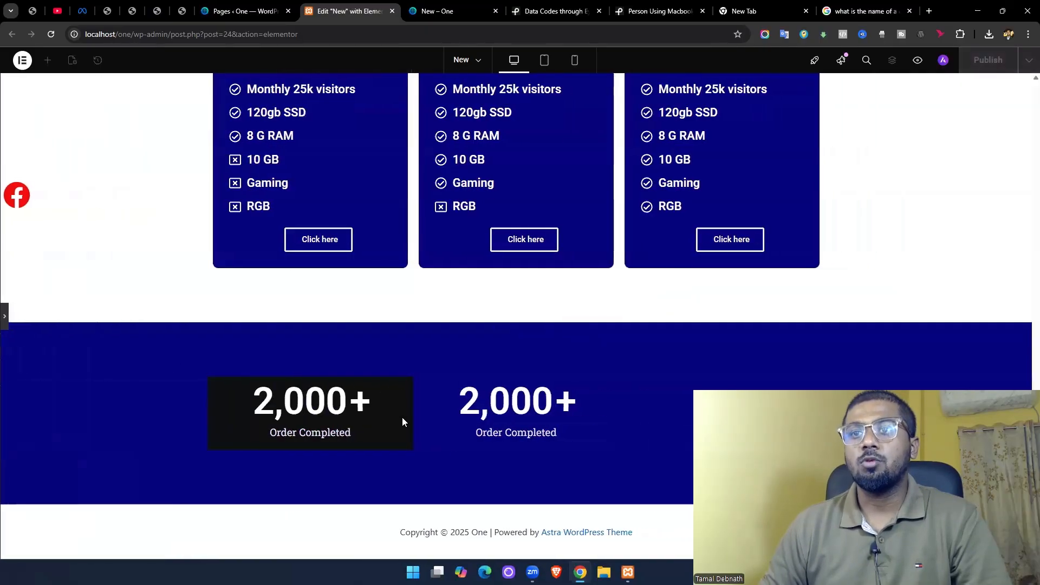
click(4, 319)
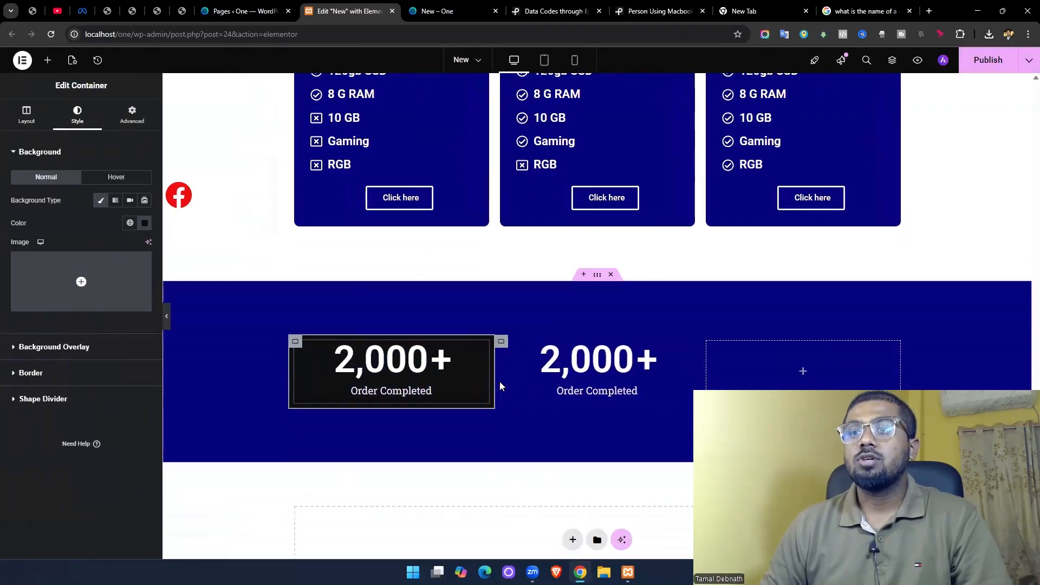
Set the first counter column's border radius to 10 px on all corners.
click(83, 382)
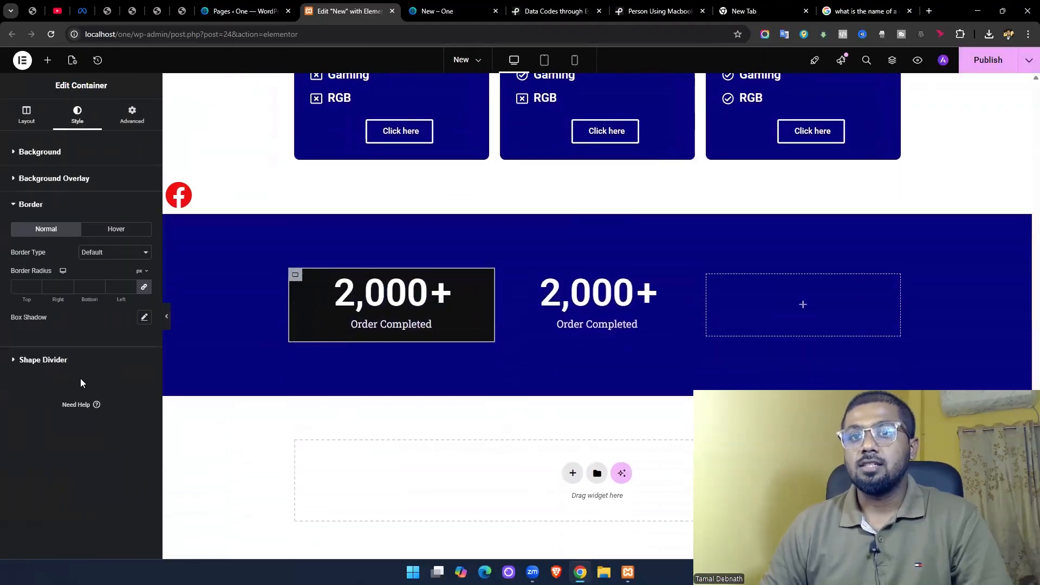
click(23, 284)
text(1)
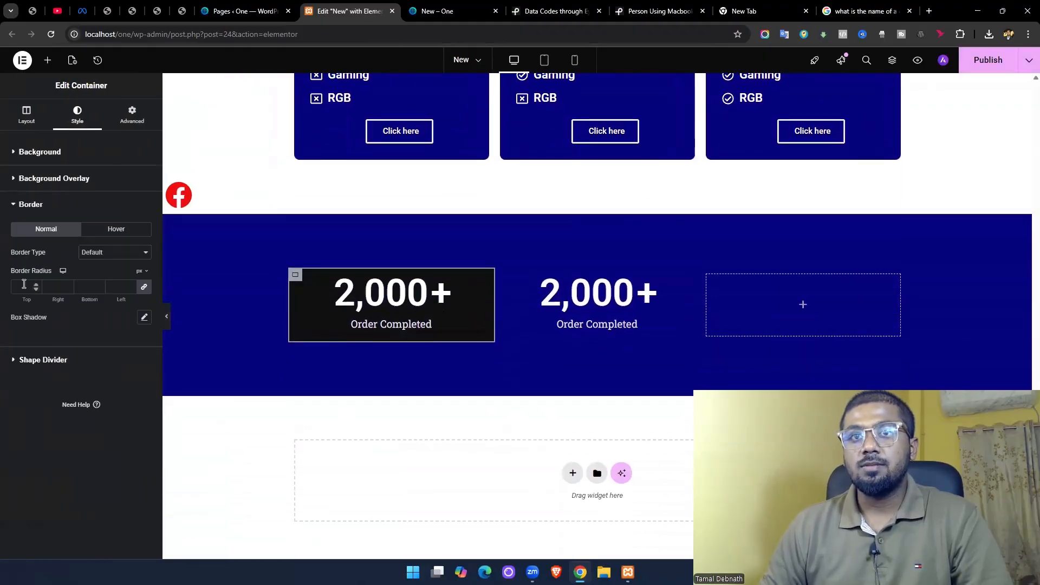
text(0)
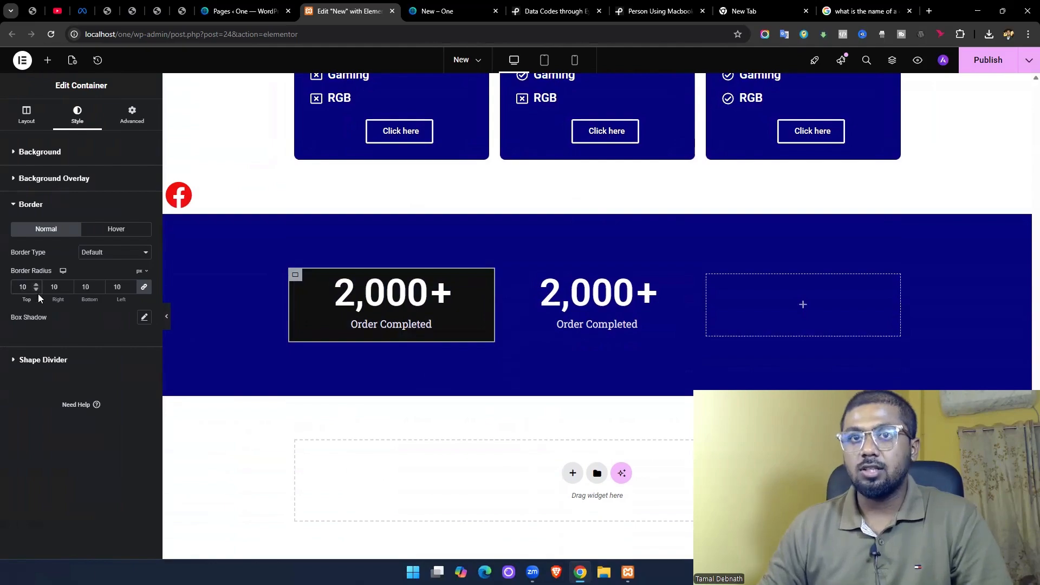
Set the first counter column's padding to 40 px above, 30 px below and 0 px on the sides, with all margins 0 px, and preview it.
click(131, 115)
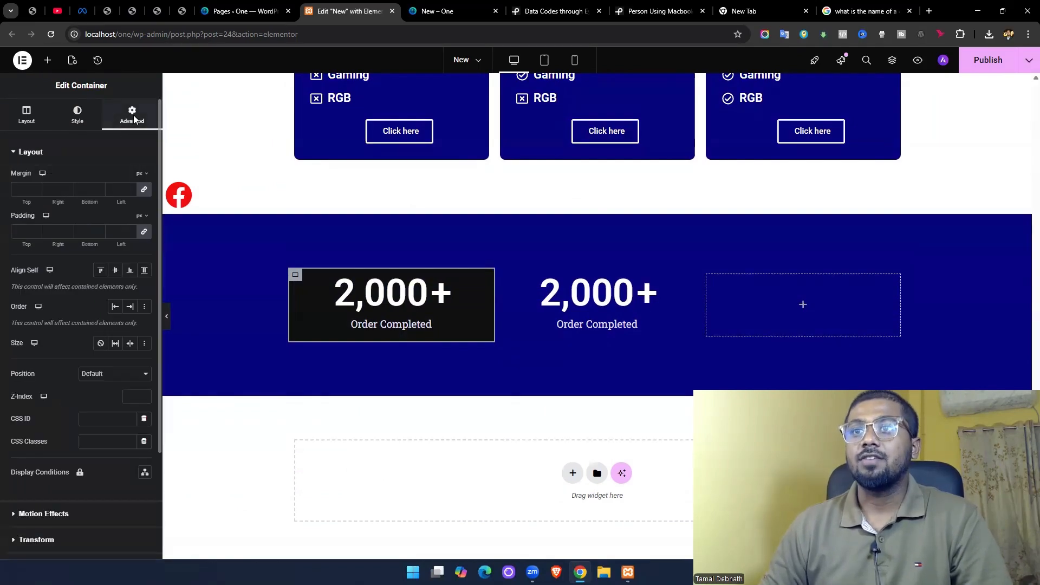
click(145, 194)
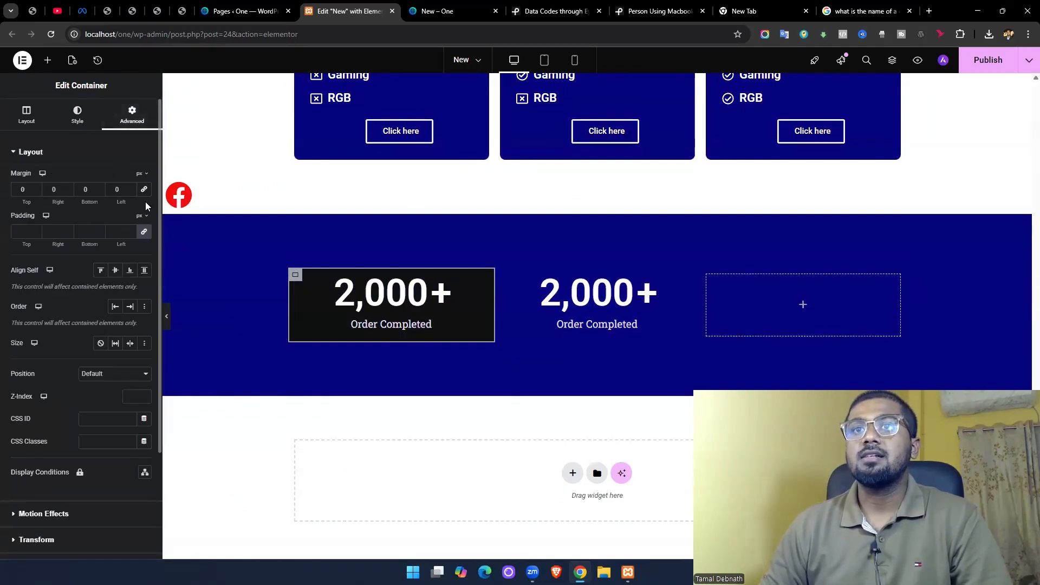
click(143, 234)
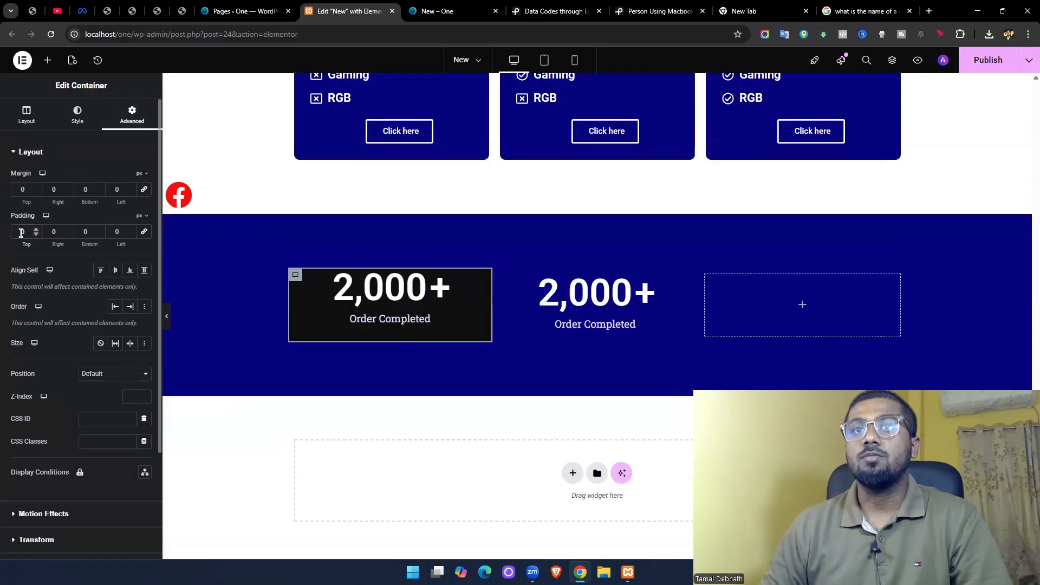
click(21, 233)
text(7)
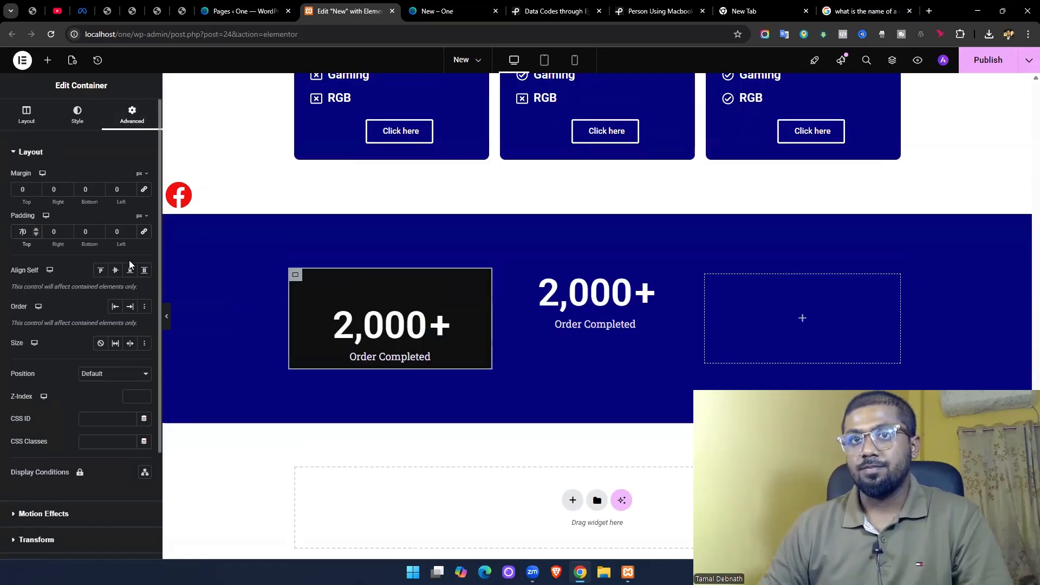
key(BackSpace)
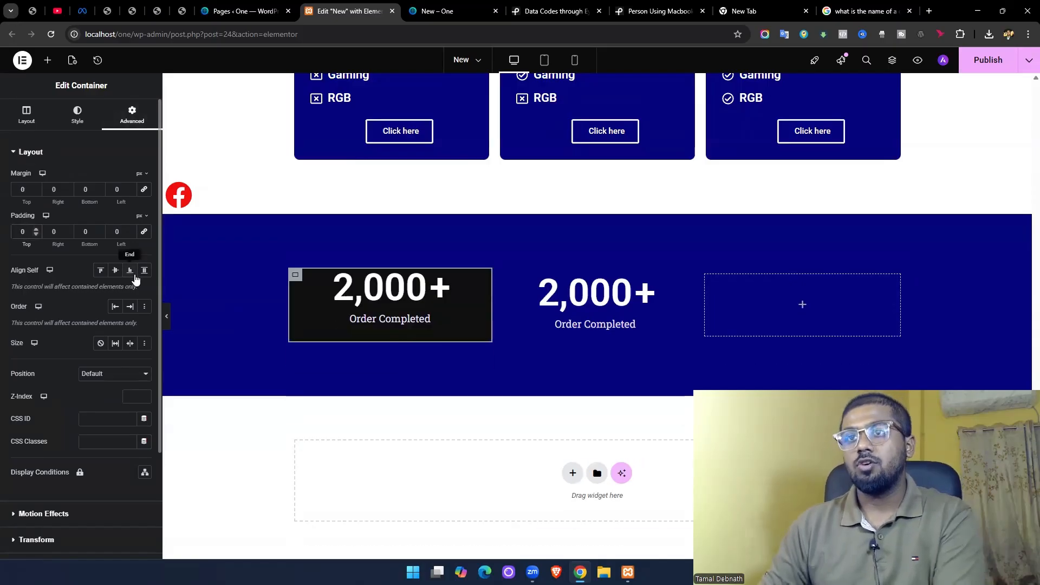
text(40)
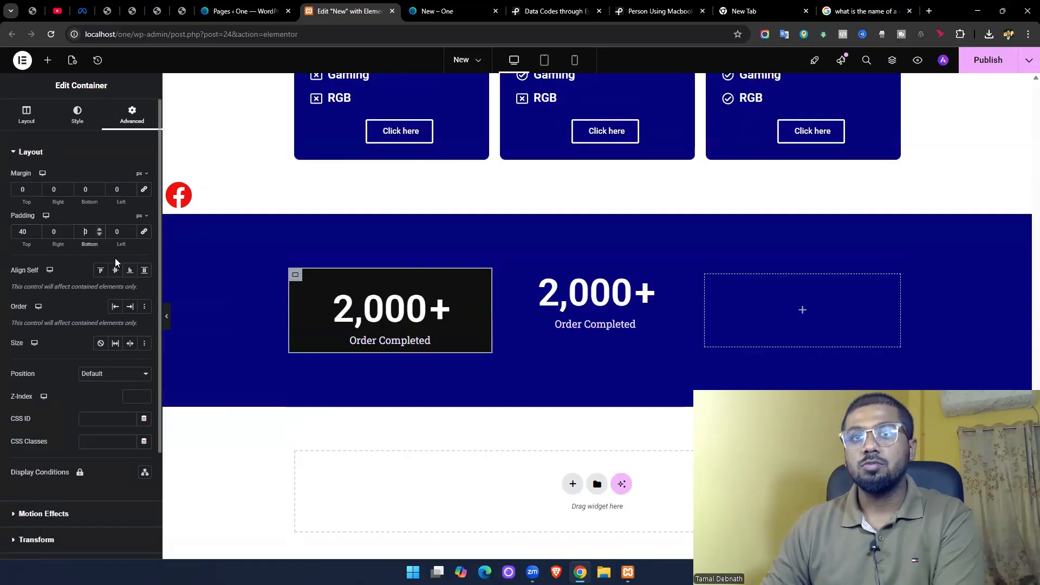
text(3)
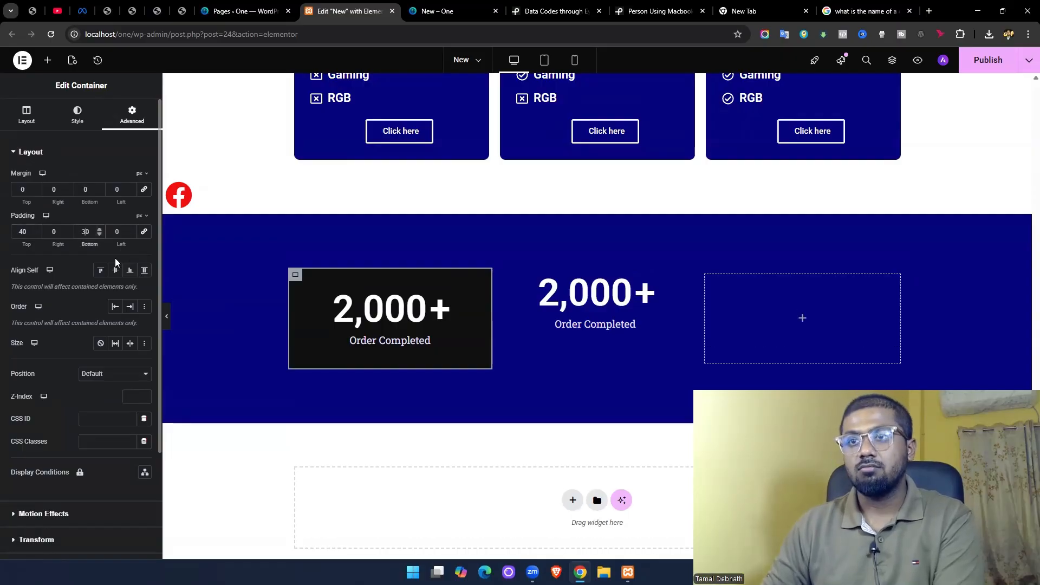
click(166, 316)
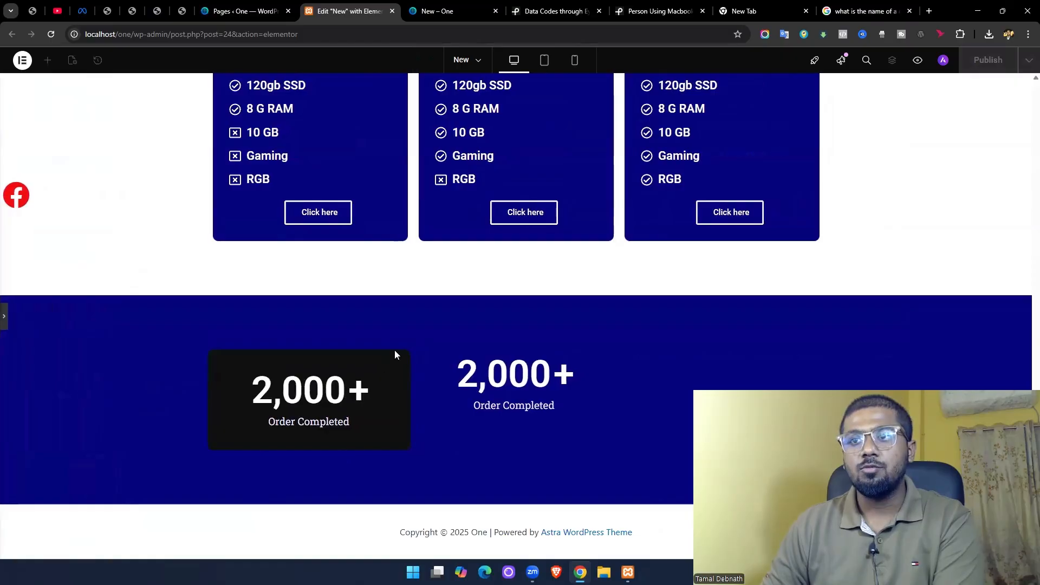
click(4, 313)
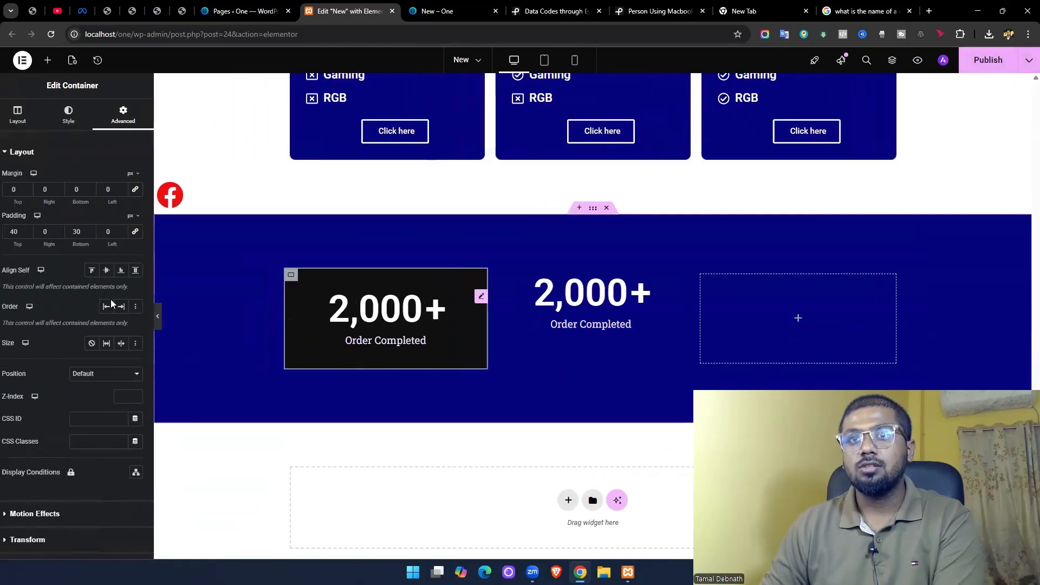
Set the first counter column's border radius to 100 px on all corners and preview the rounded shape.
click(75, 128)
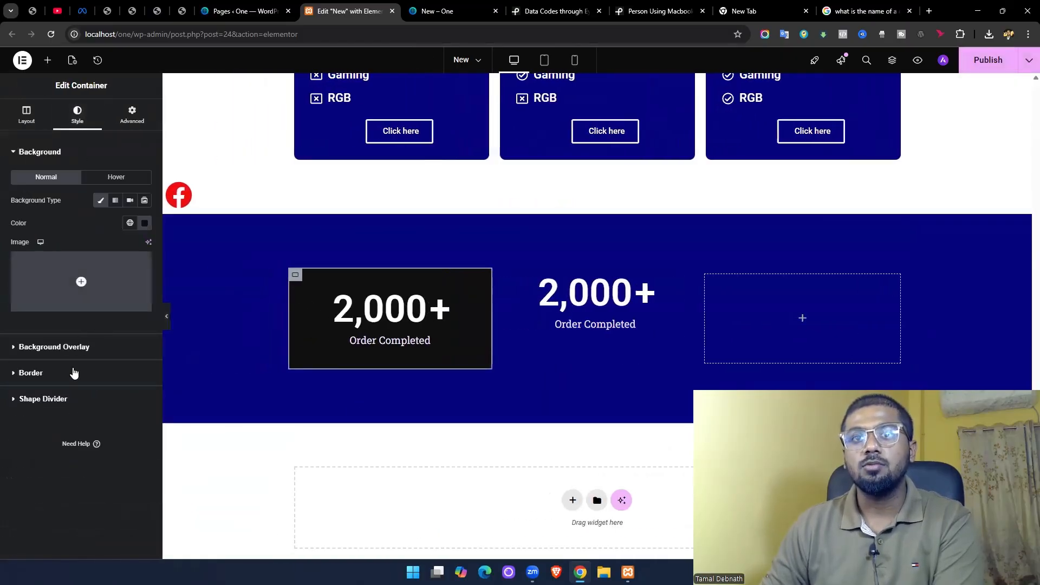
click(31, 373)
click(32, 287)
text(100)
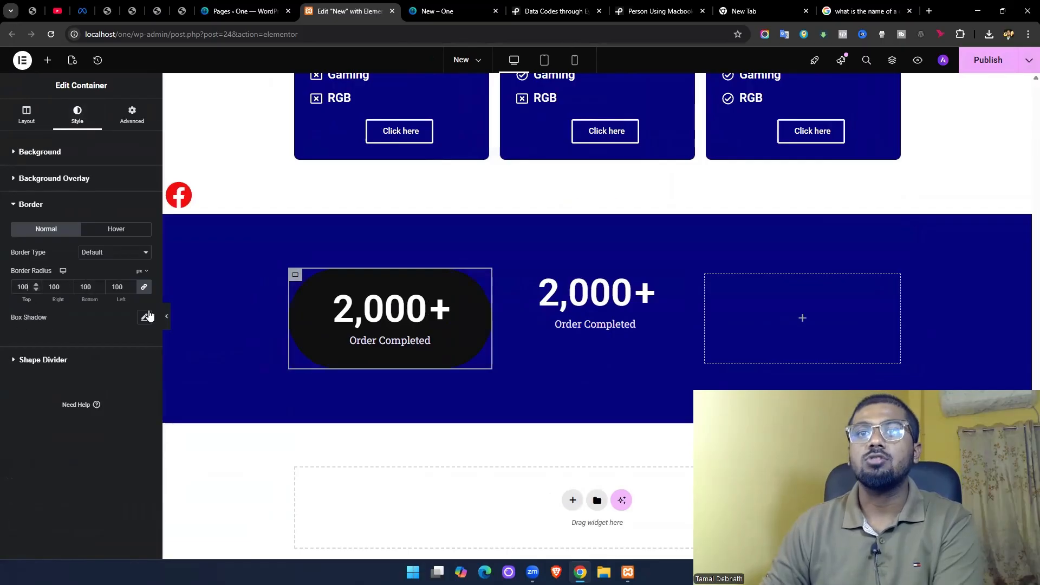
click(167, 319)
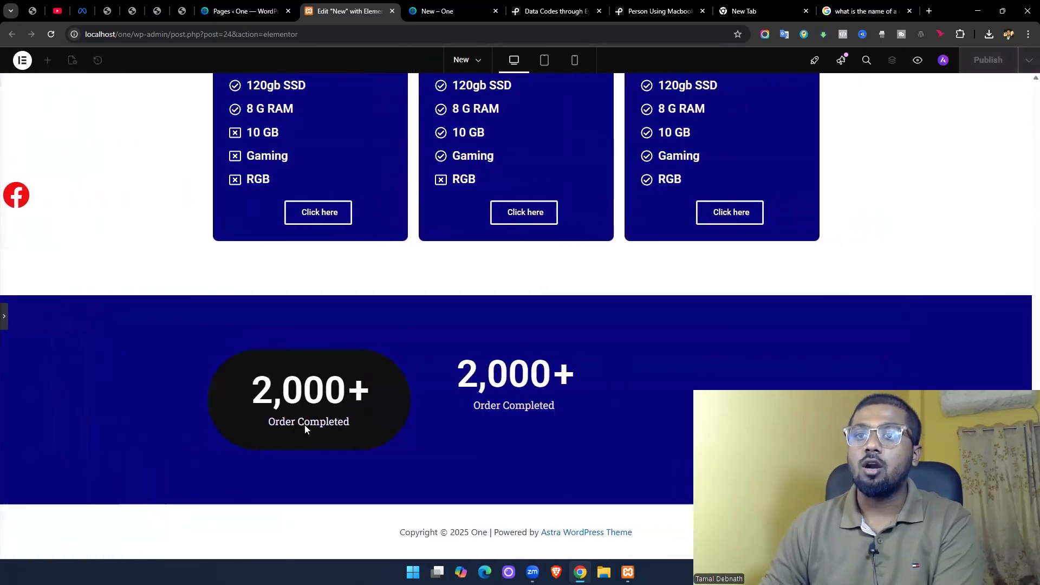
click(4, 320)
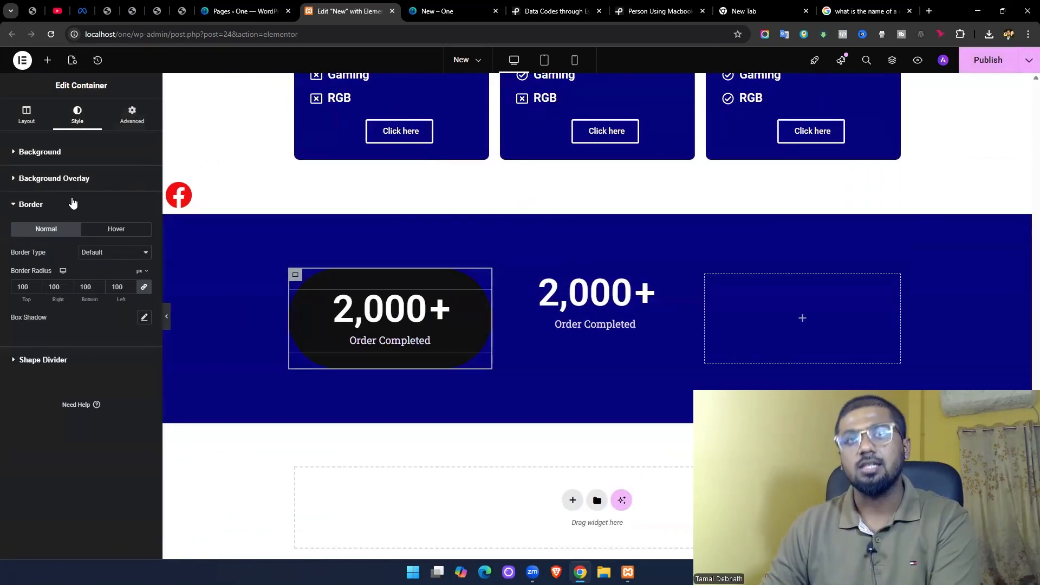
click(134, 112)
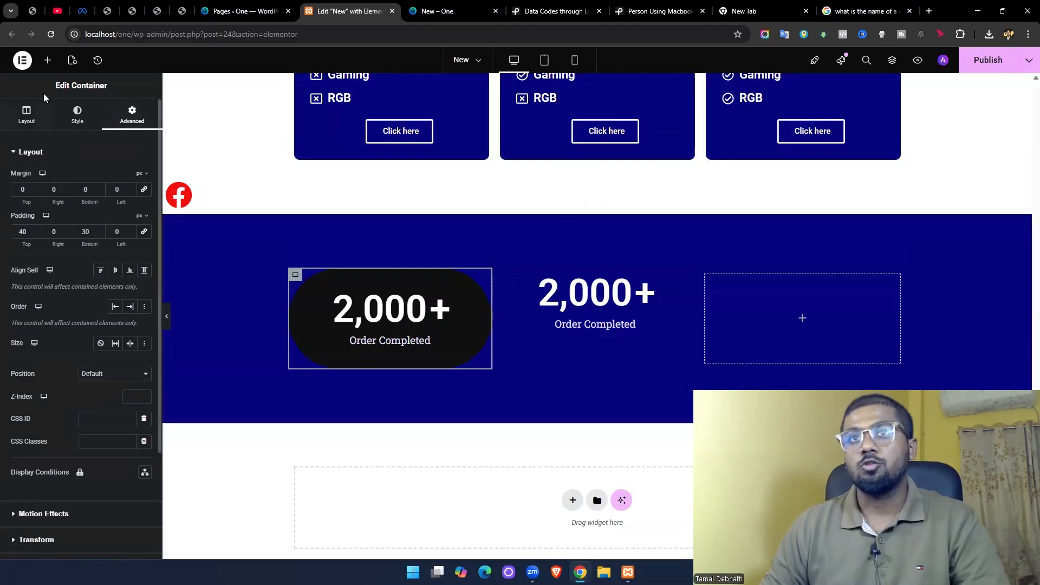
click(78, 116)
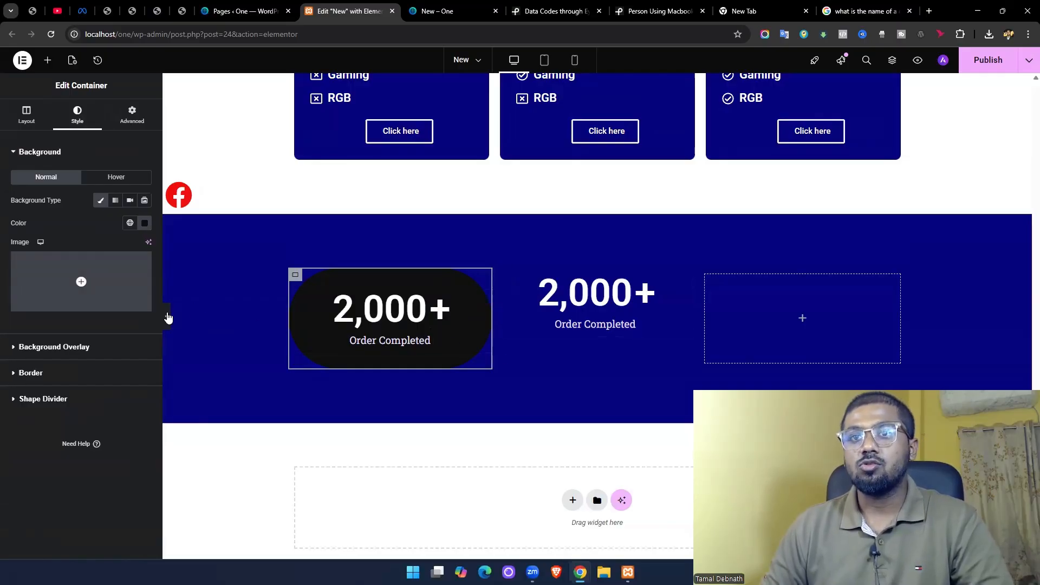
click(167, 318)
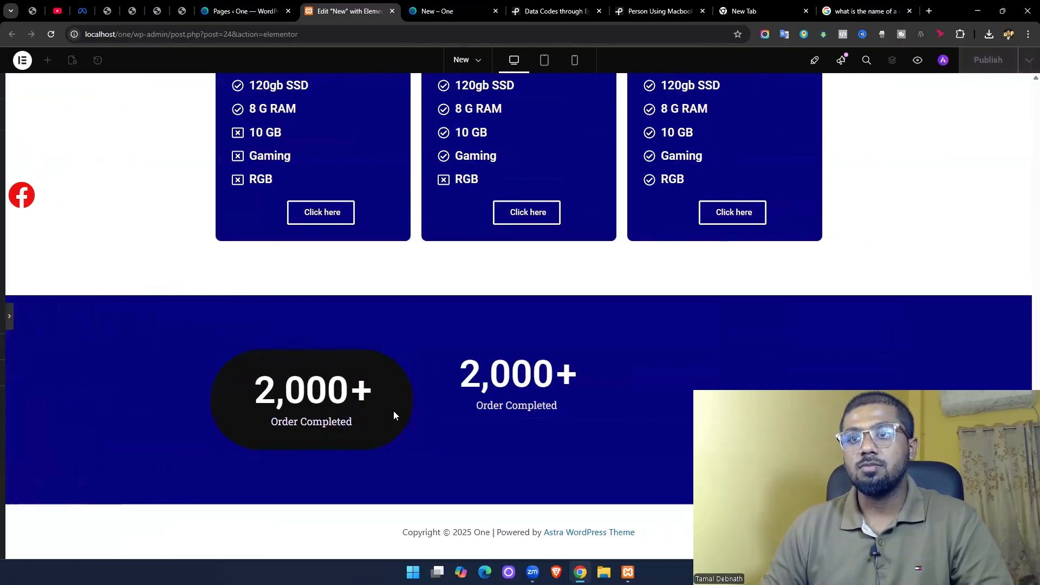
click(4, 317)
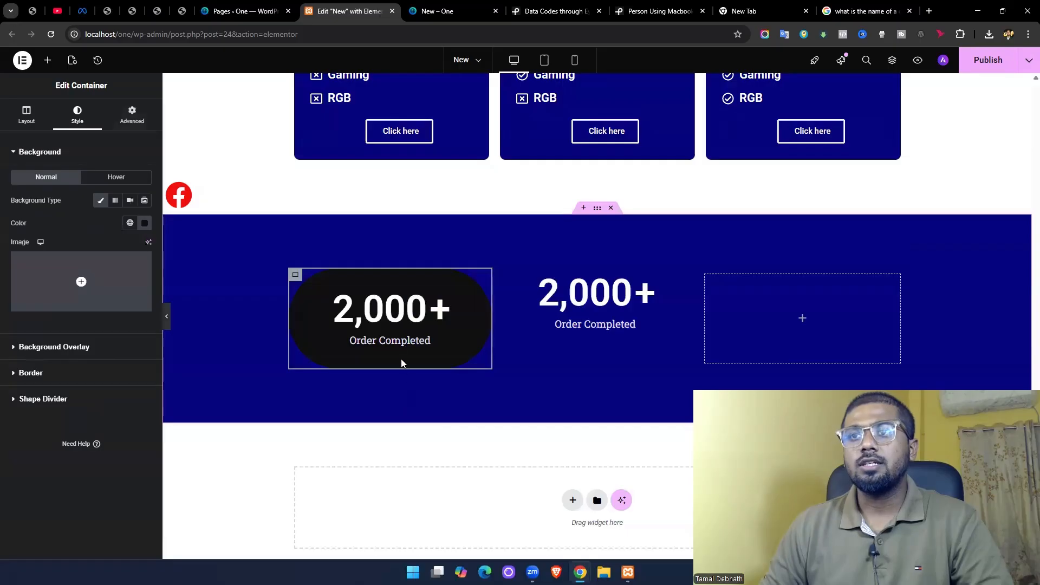
click(131, 116)
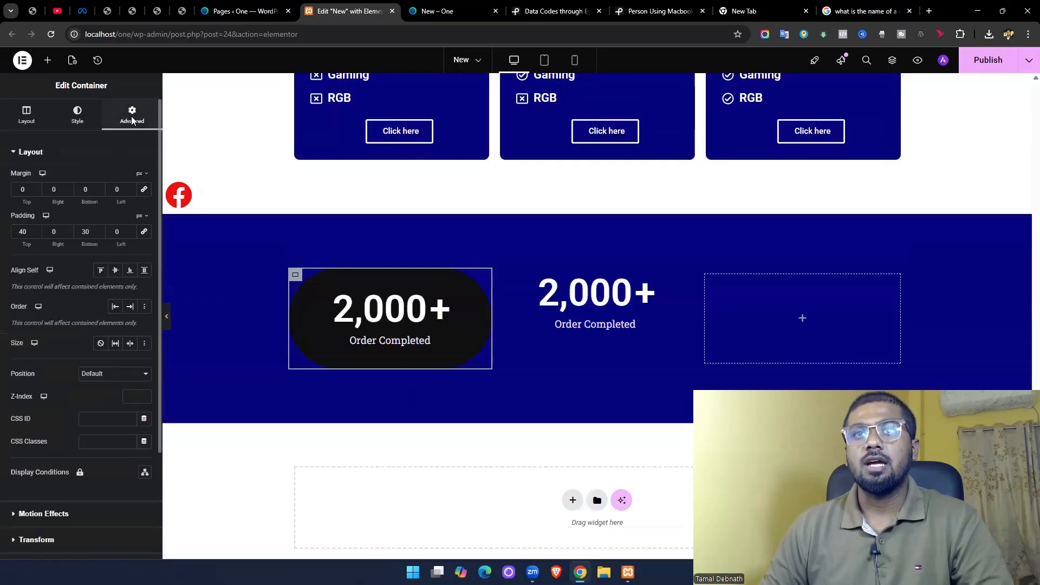
Set the first counter column's hover background color to #FFFFFF.
click(78, 115)
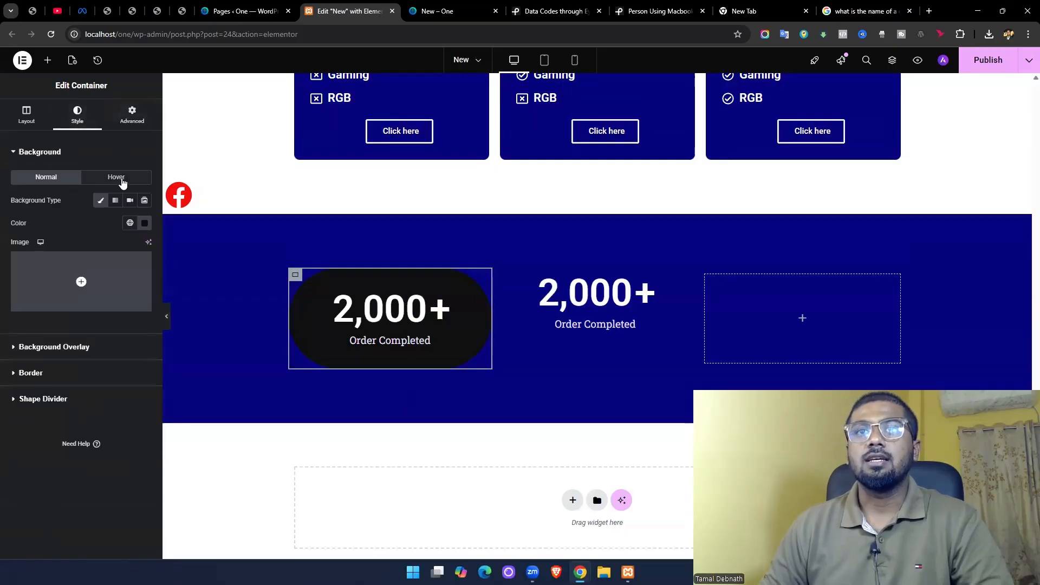
click(120, 180)
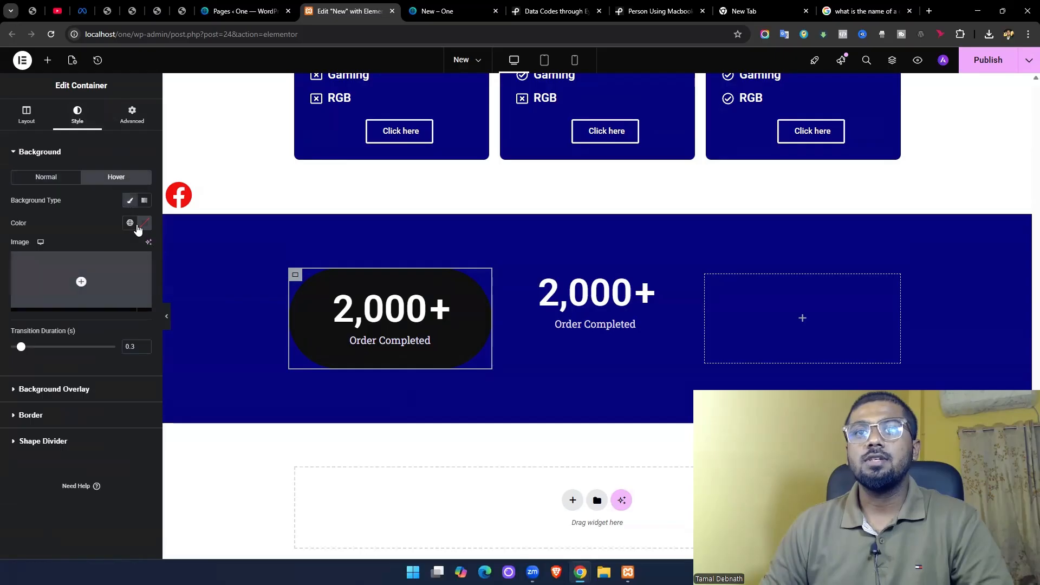
click(144, 222)
drag(129, 293, 54, 250)
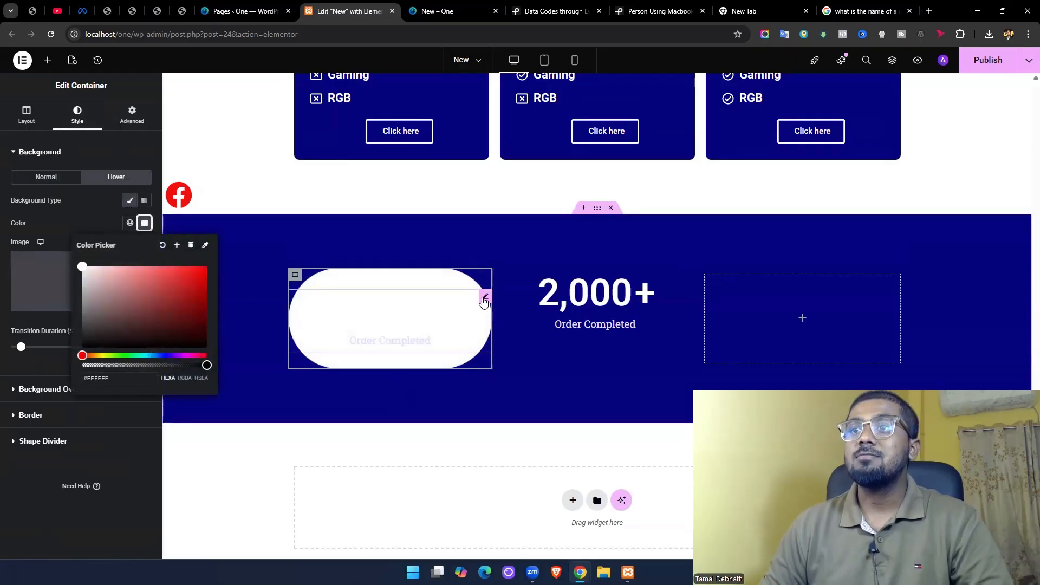
Examine the first counter's title and number style settings for a hover text color option.
click(388, 297)
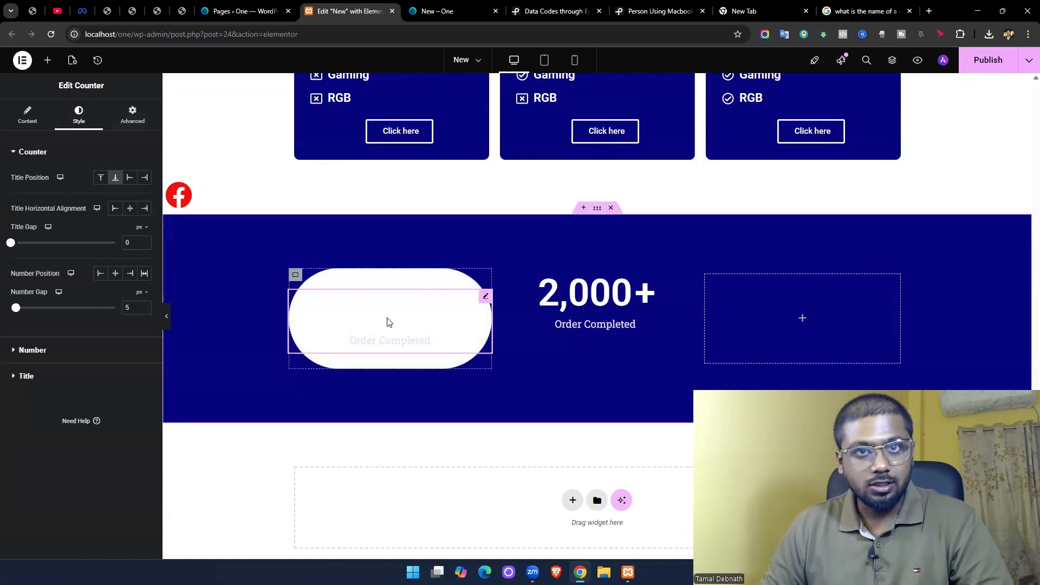
click(53, 376)
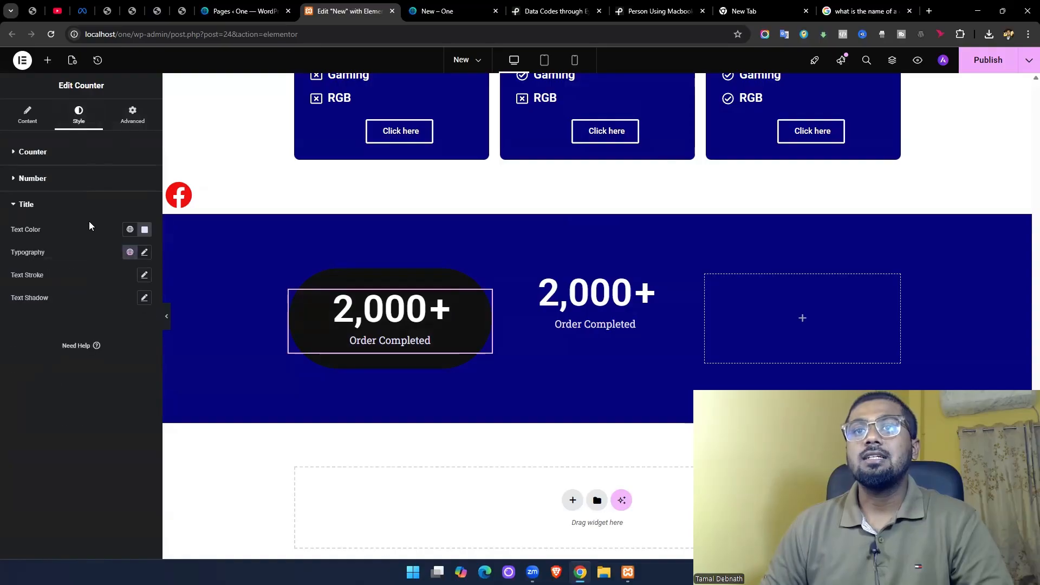
click(59, 186)
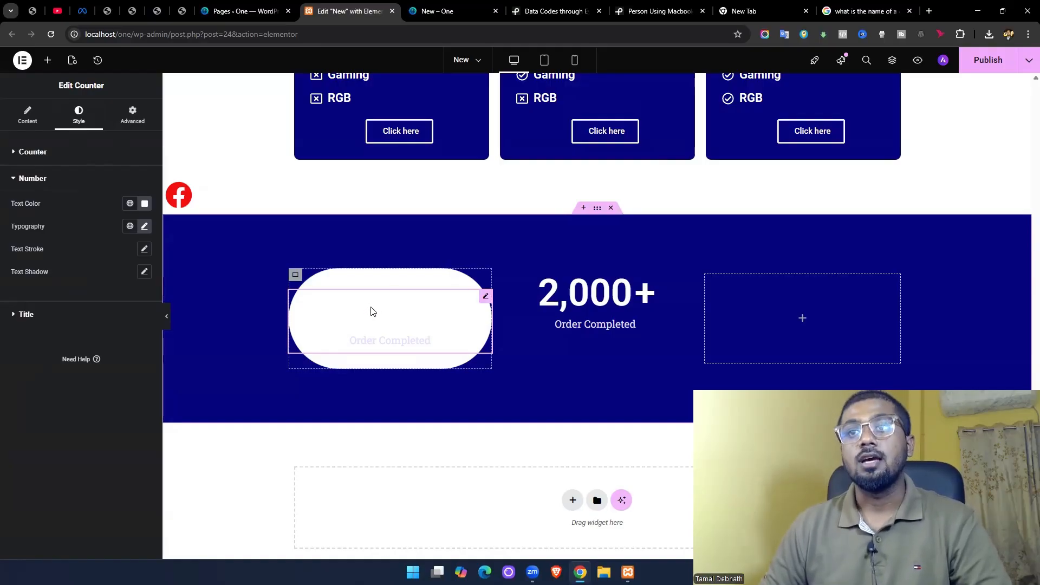
Publish the page and view the counter section on its preview page.
click(989, 61)
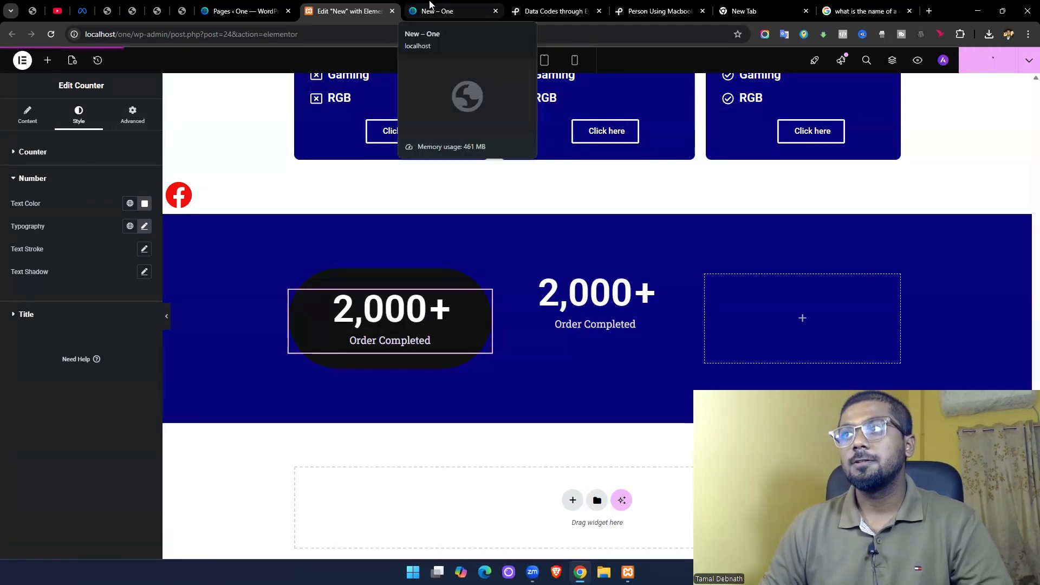
click(430, 6)
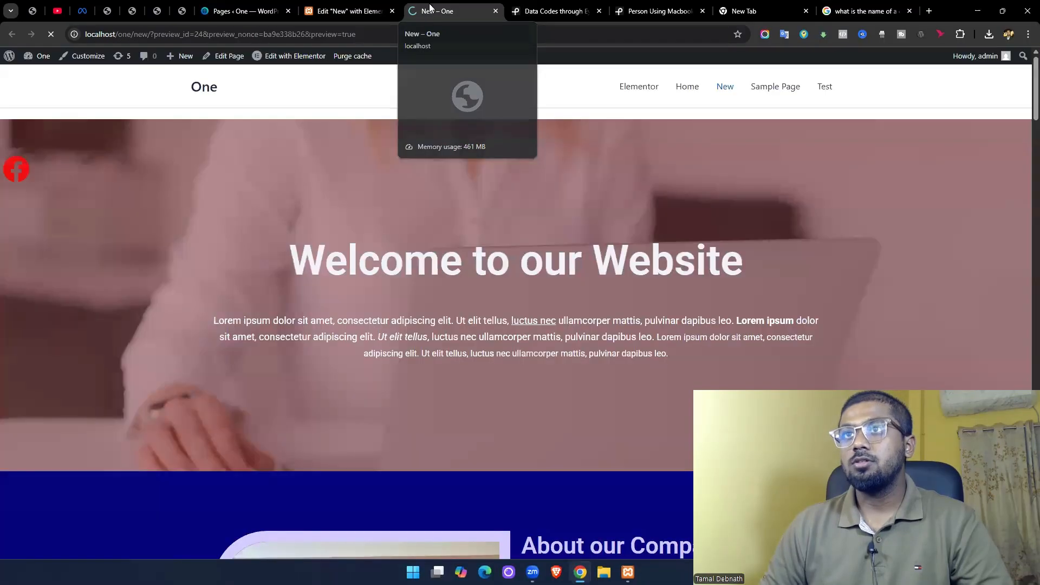
drag(1034, 98, 1034, 386)
scroll(432, 350, down, 15)
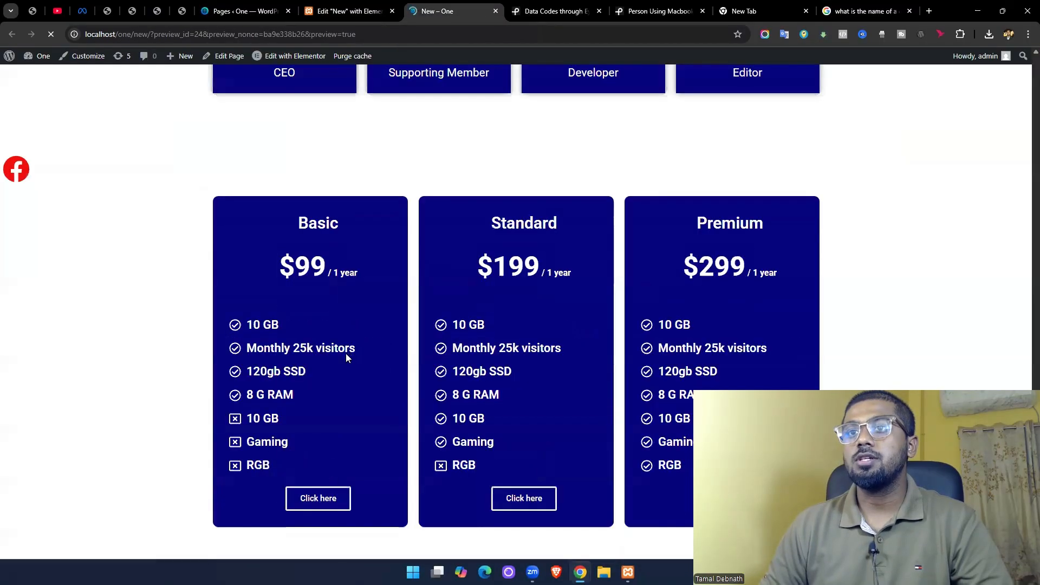
Inspect the first counter's number on the preview page and select its class name elementor-counter-number.
right_click(321, 397)
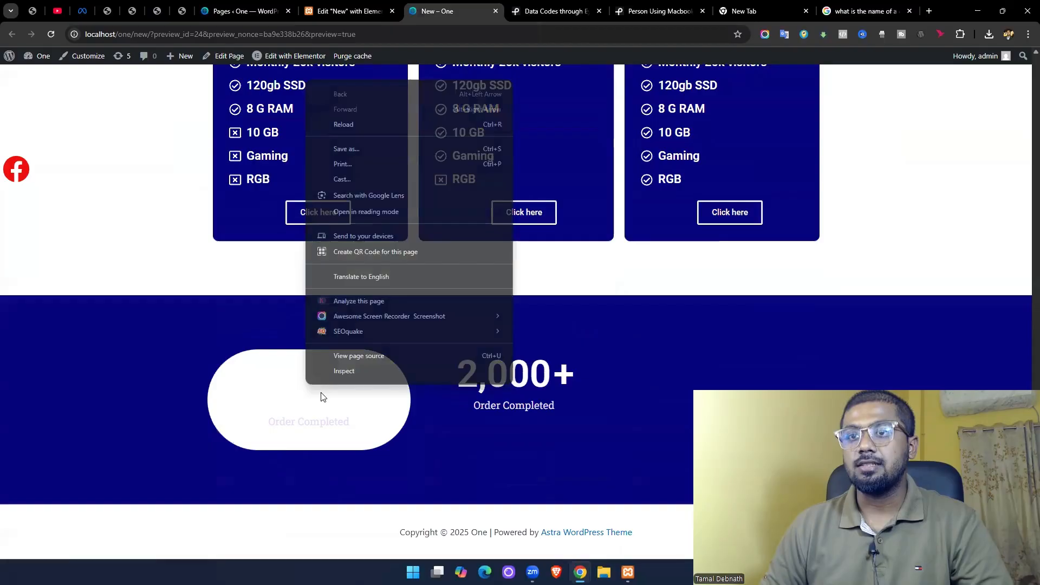
click(344, 372)
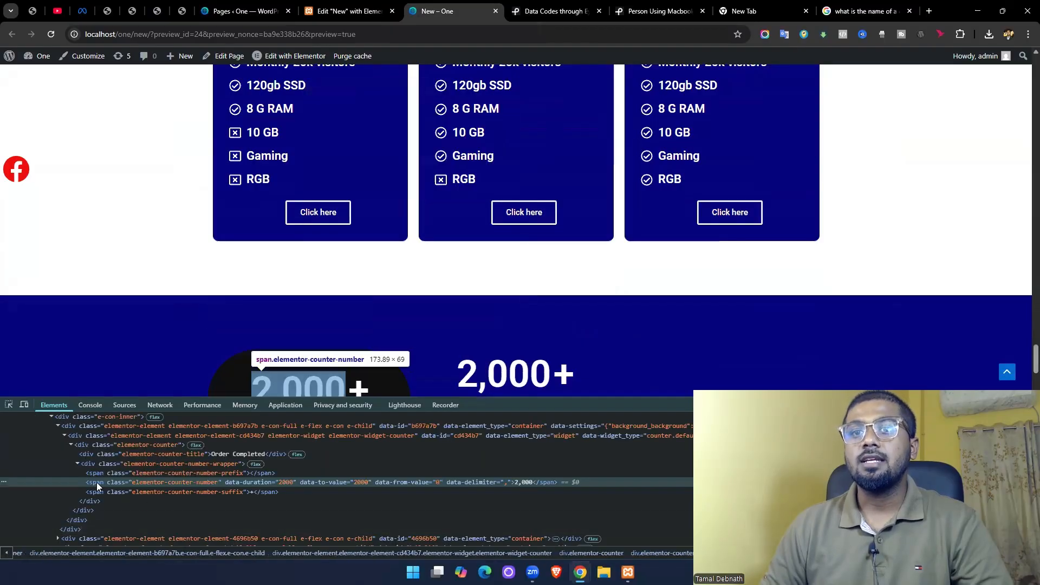
double_click(177, 483)
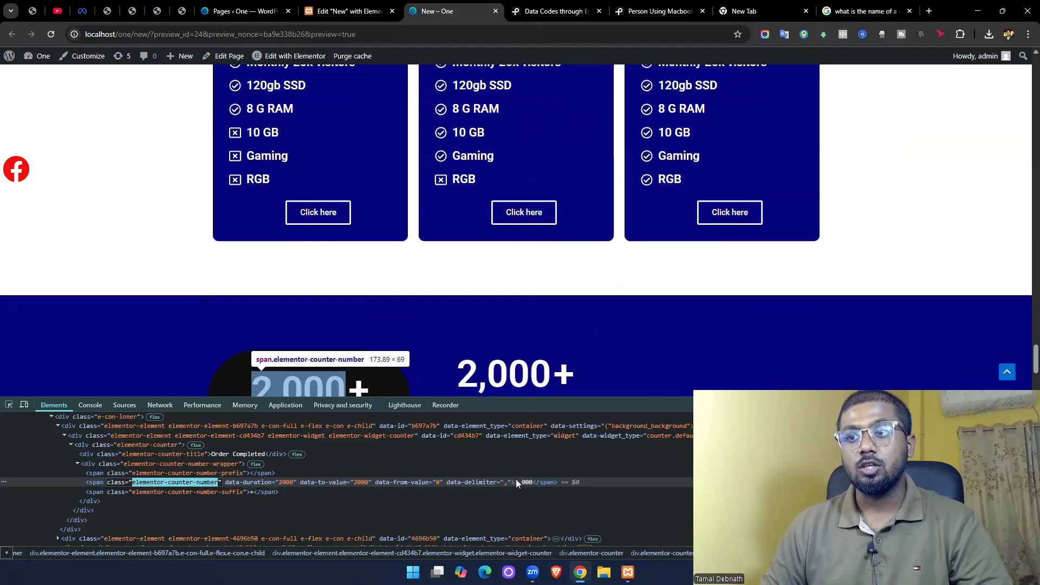
Go to the WordPress admin's Pages screen and open the theme Customizer.
click(357, 11)
click(250, 7)
mouse_move(54, 287)
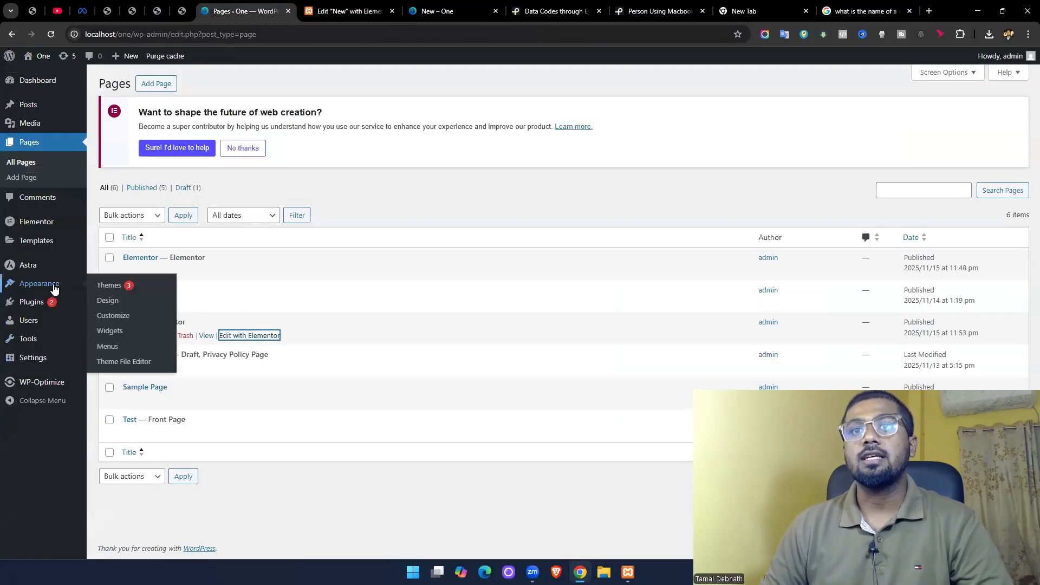
click(131, 316)
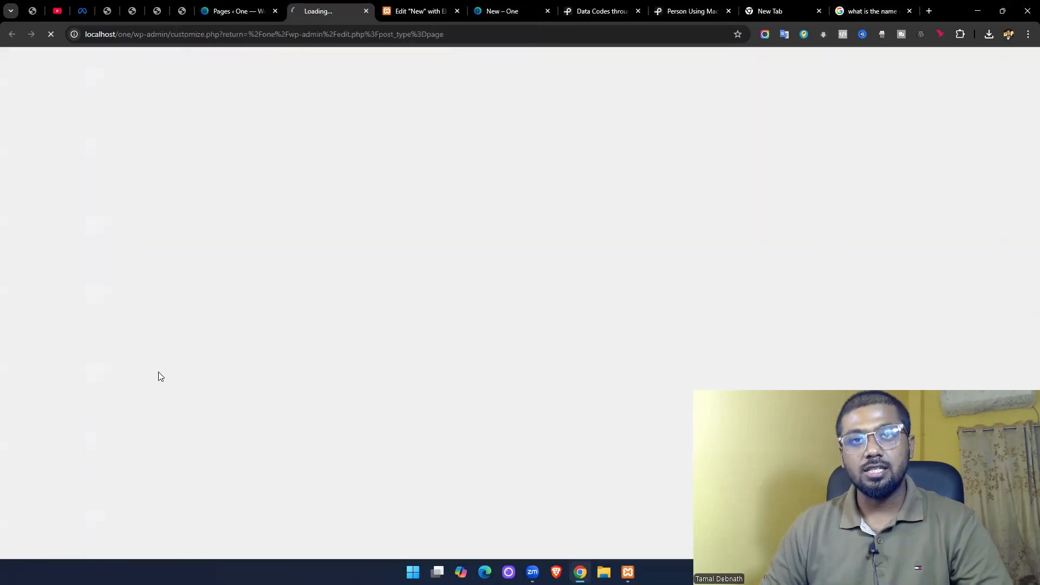
Return to the preview page and check the counter number's class name in the element inspector again.
click(504, 9)
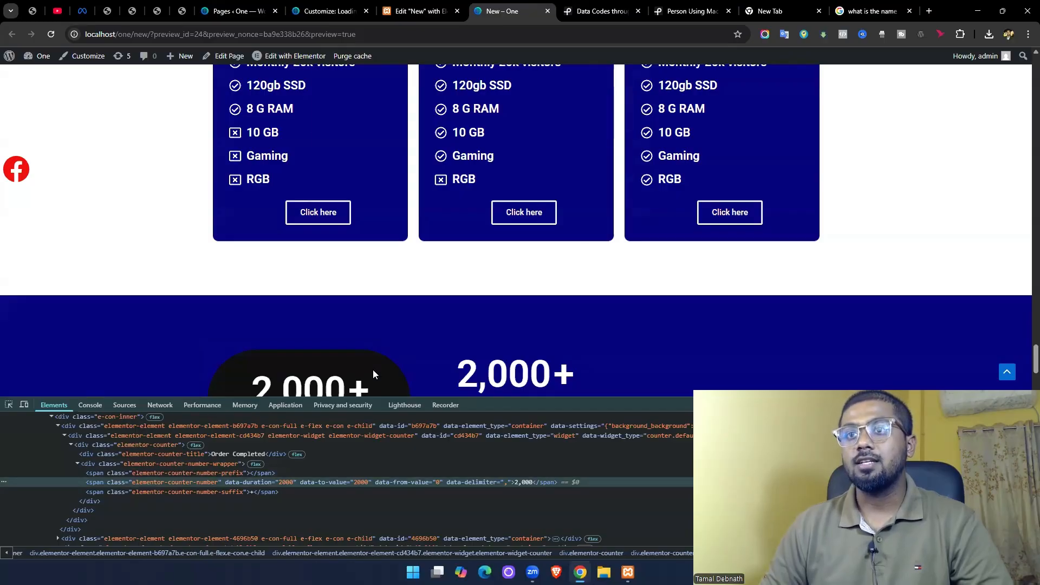
key(F12)
key(F12)
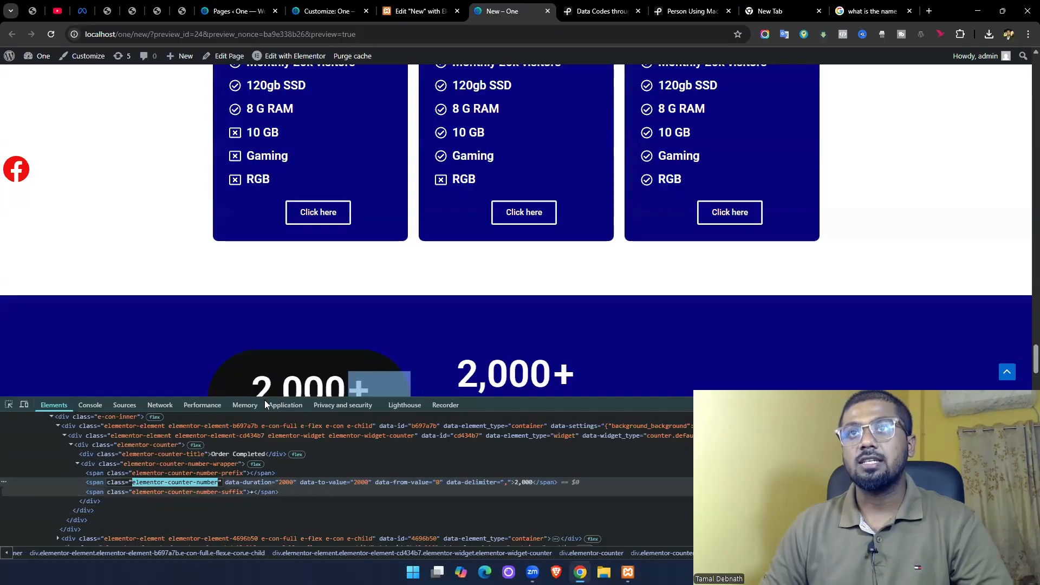
Open Additional CSS in the Customizer and start a class selector with a period.
click(328, 11)
click(232, 7)
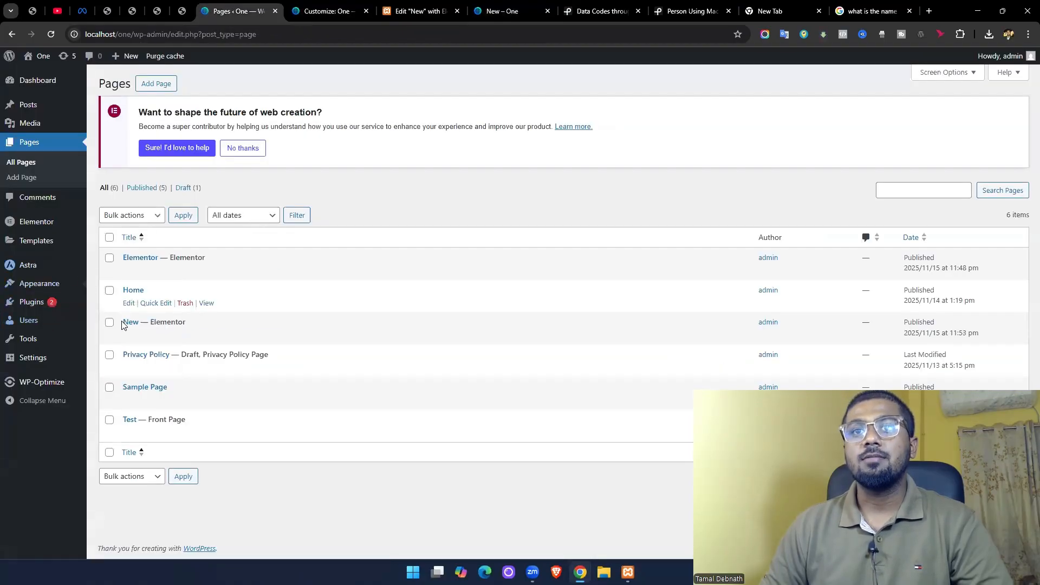
mouse_move(54, 288)
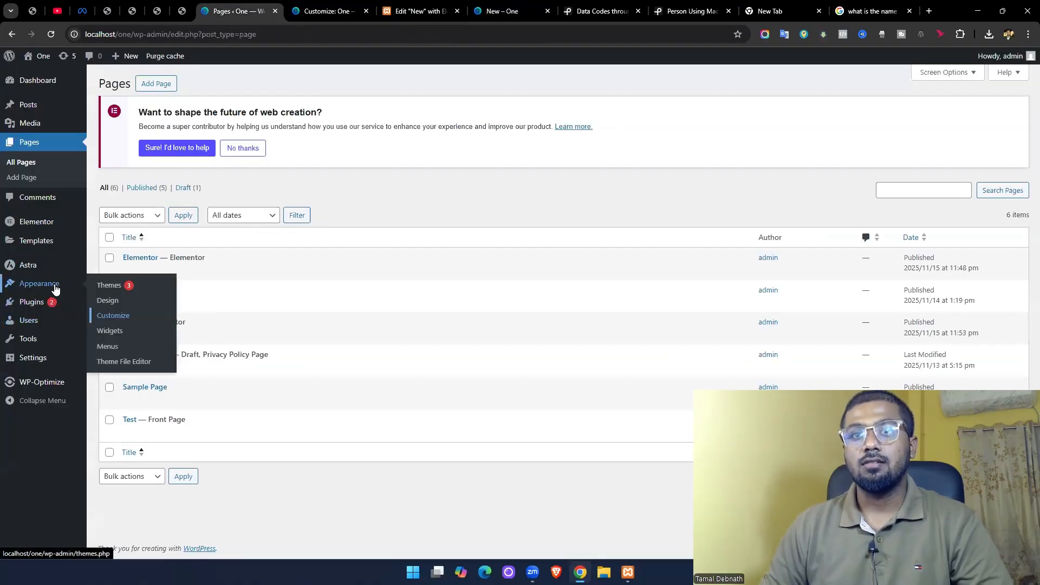
click(327, 11)
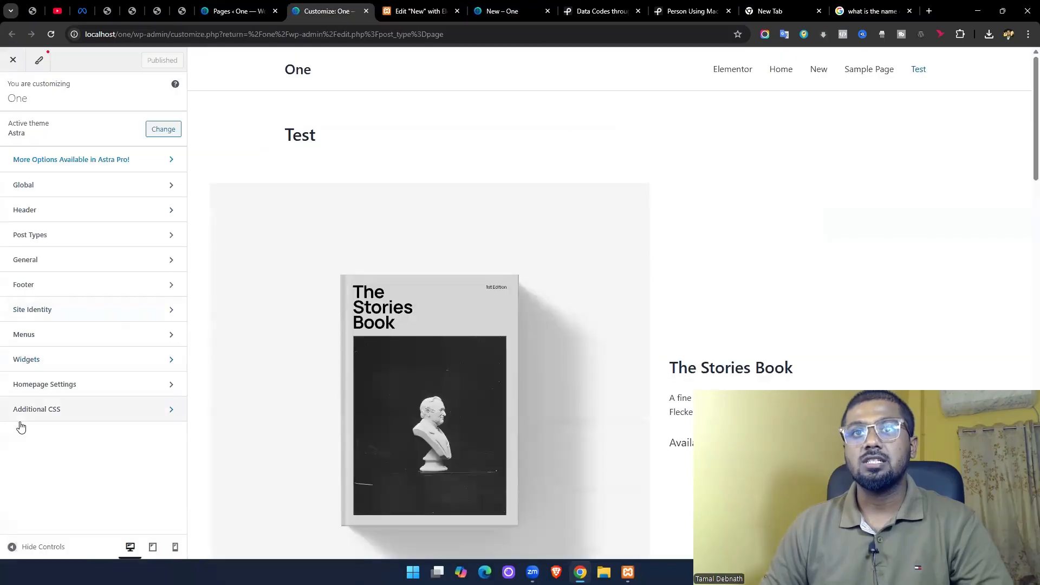
click(91, 406)
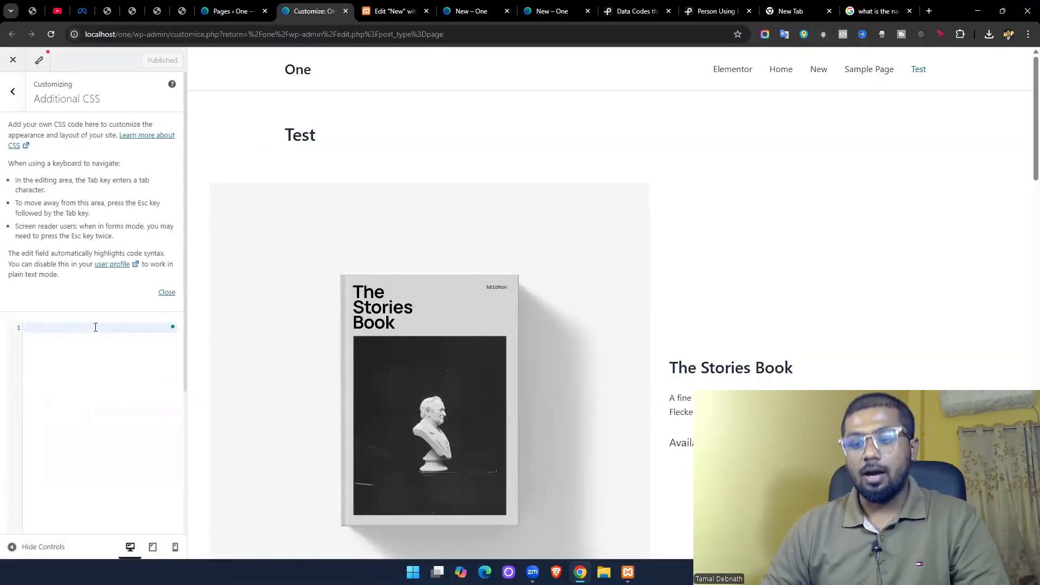
text(.)
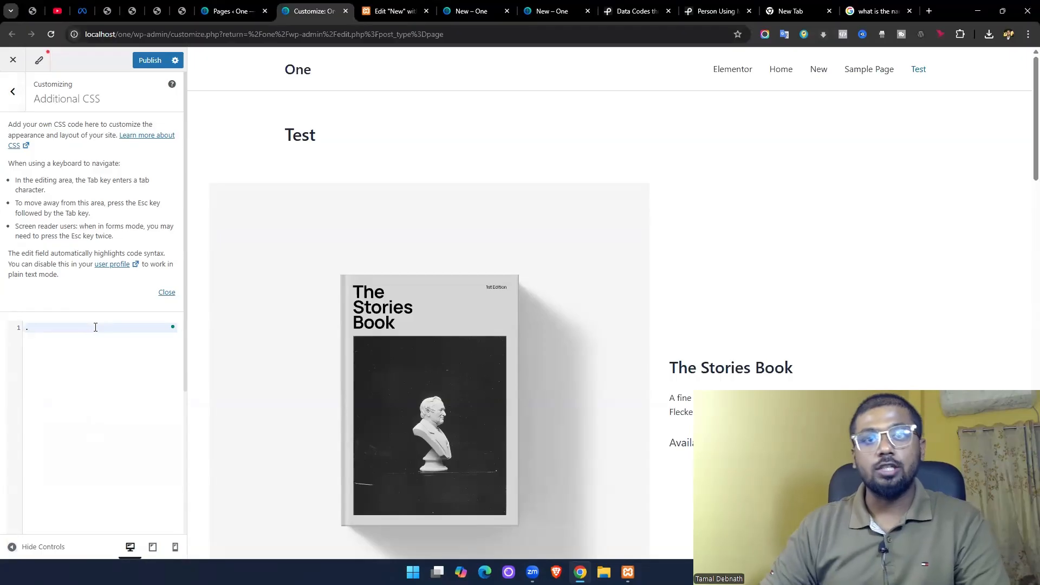
Inspect the first counter's number on the preview page and copy the class name elementor-counter-number.
click(378, 5)
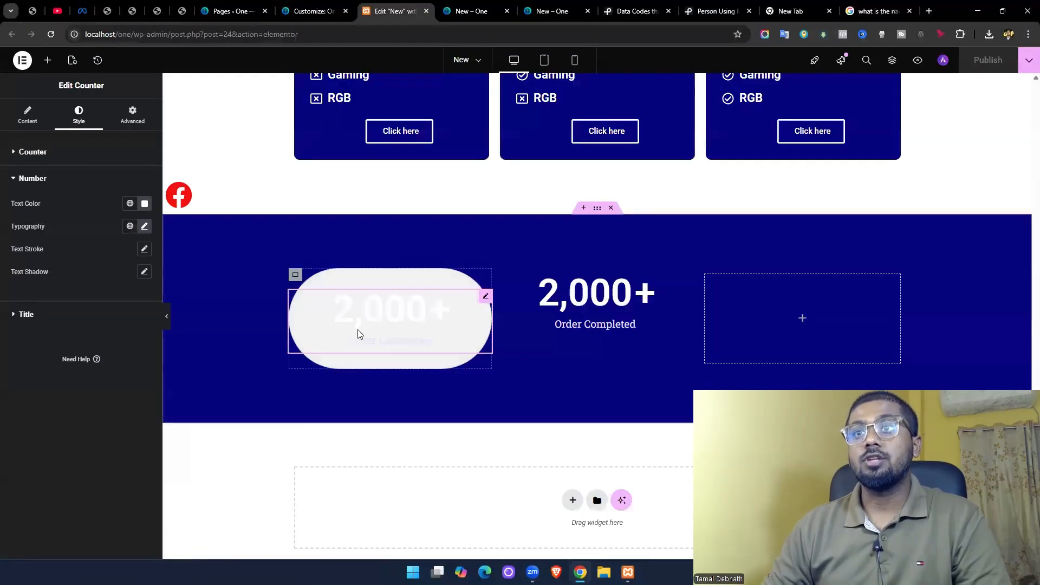
click(470, 11)
scroll(580, 209, down, 5)
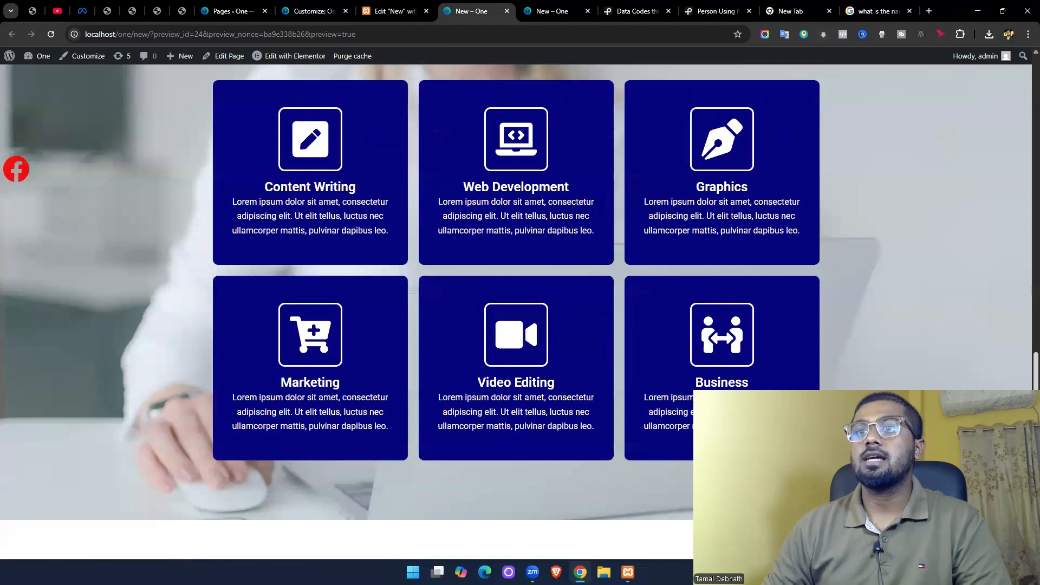
scroll(333, 401, down, 5)
right_click(332, 412)
click(337, 378)
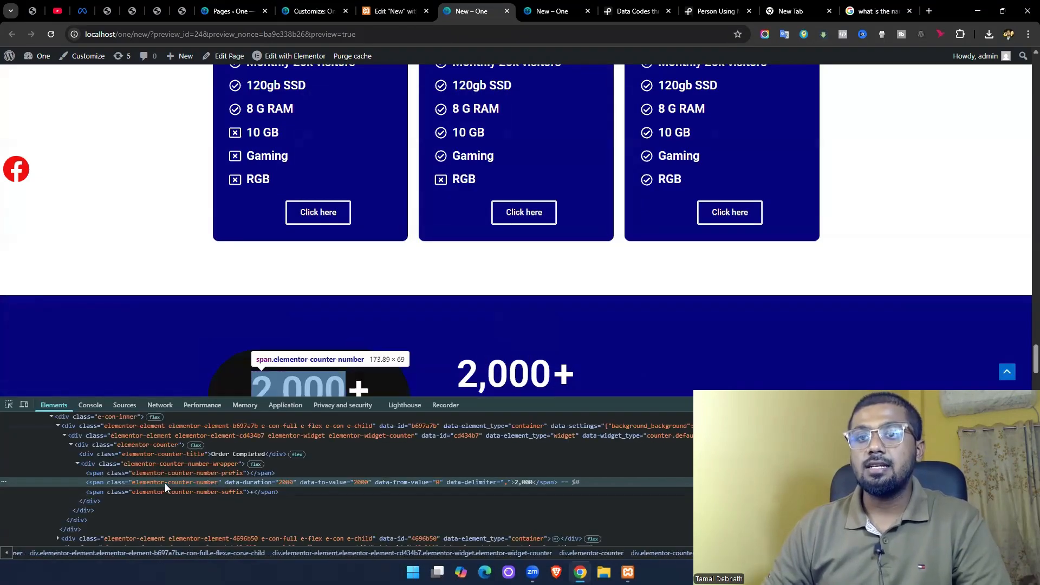
double_click(165, 484)
key(ctrl+c)
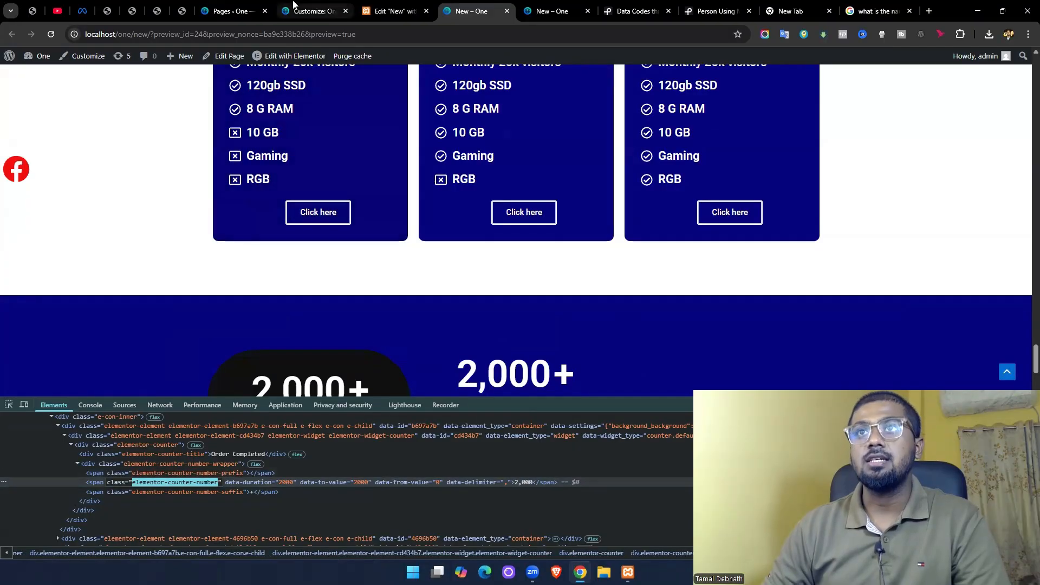
Publish the Additional CSS rule .elementor-counter-number:hover with color #000 and check the hover effect on the live page.
click(310, 11)
key(ctrl+v)
text(:ho)
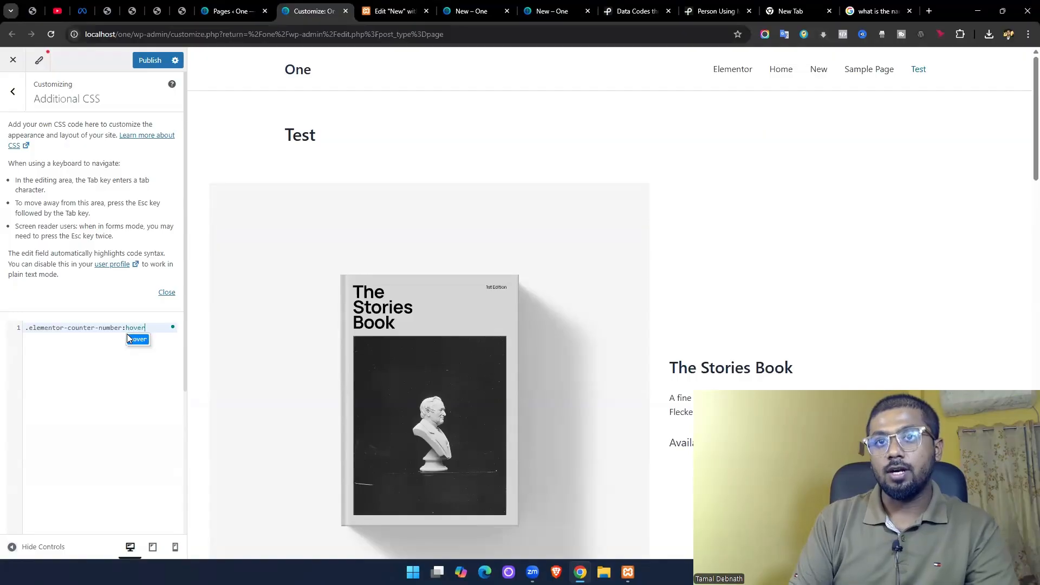
text(ver {)
key(Return)
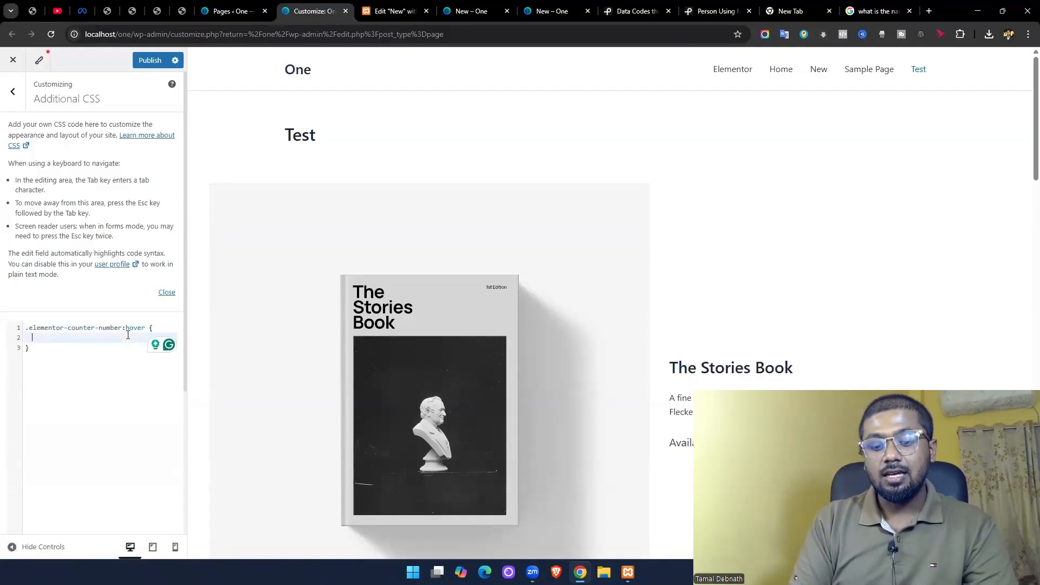
text(color: )
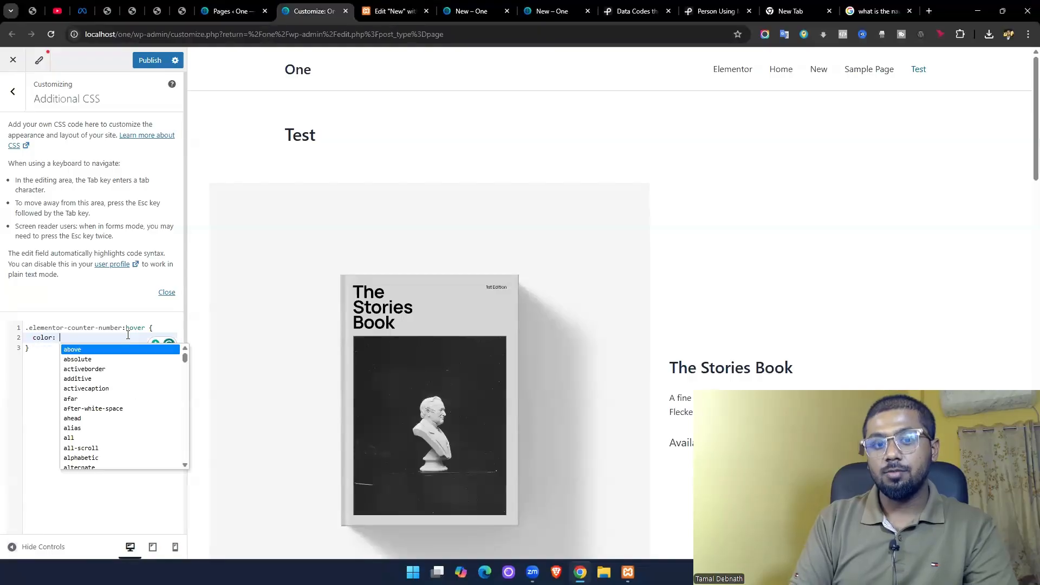
text(#000;)
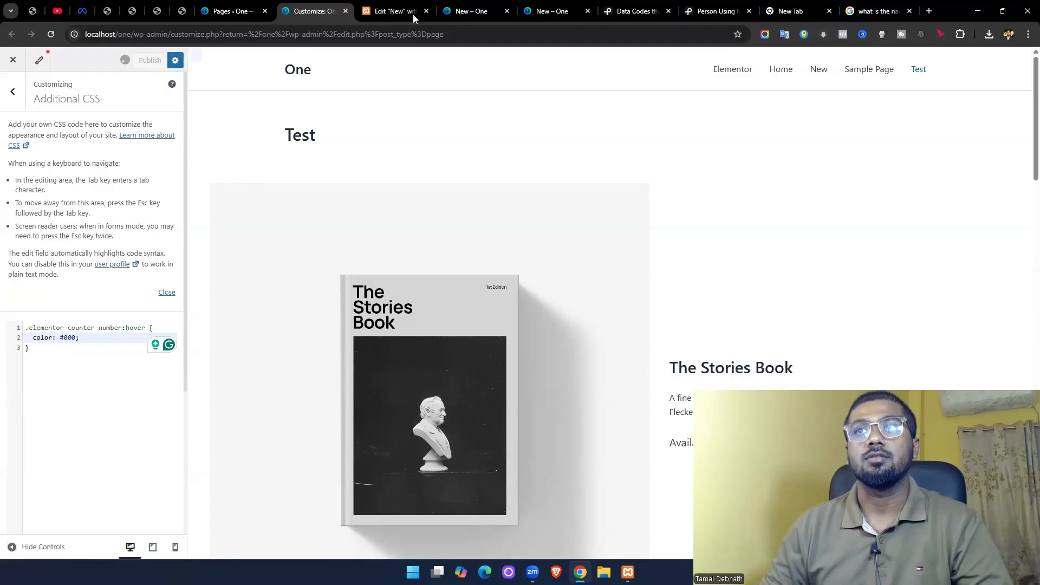
click(553, 11)
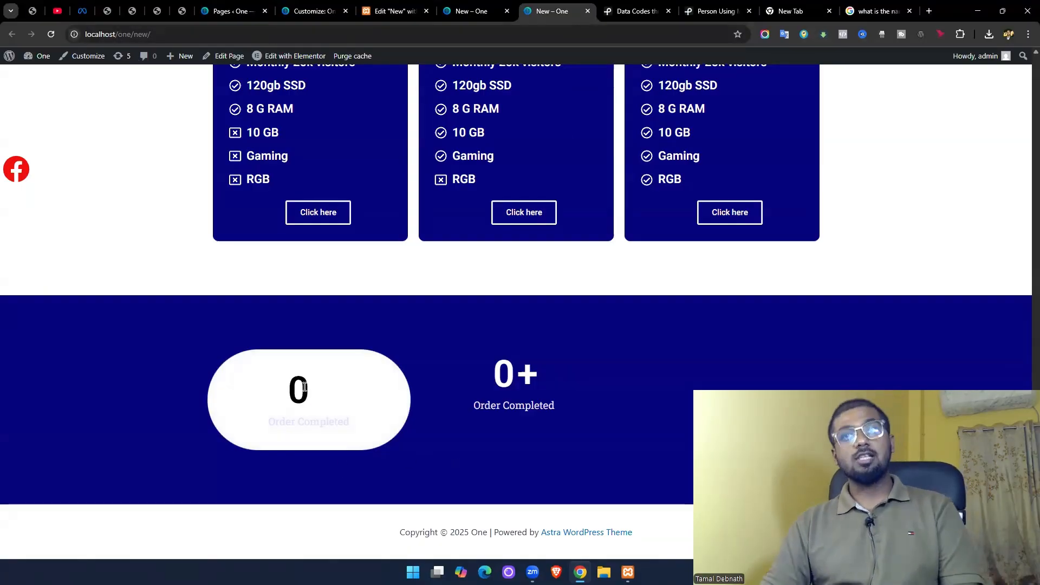
Delete the counter number hover rule from Additional CSS and publish the Customizer change.
click(312, 11)
drag(68, 349, 18, 333)
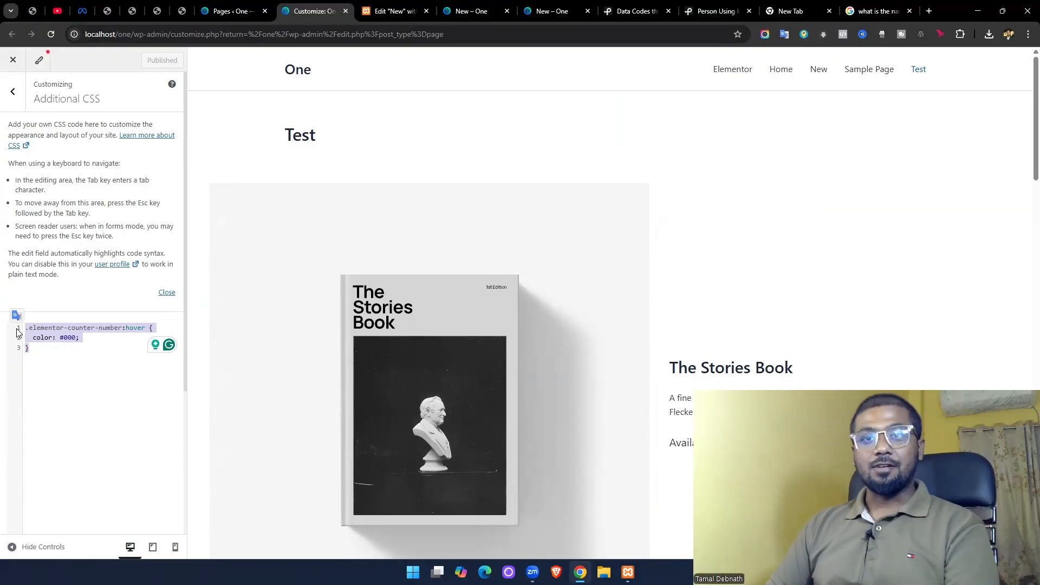
key(BackSpace)
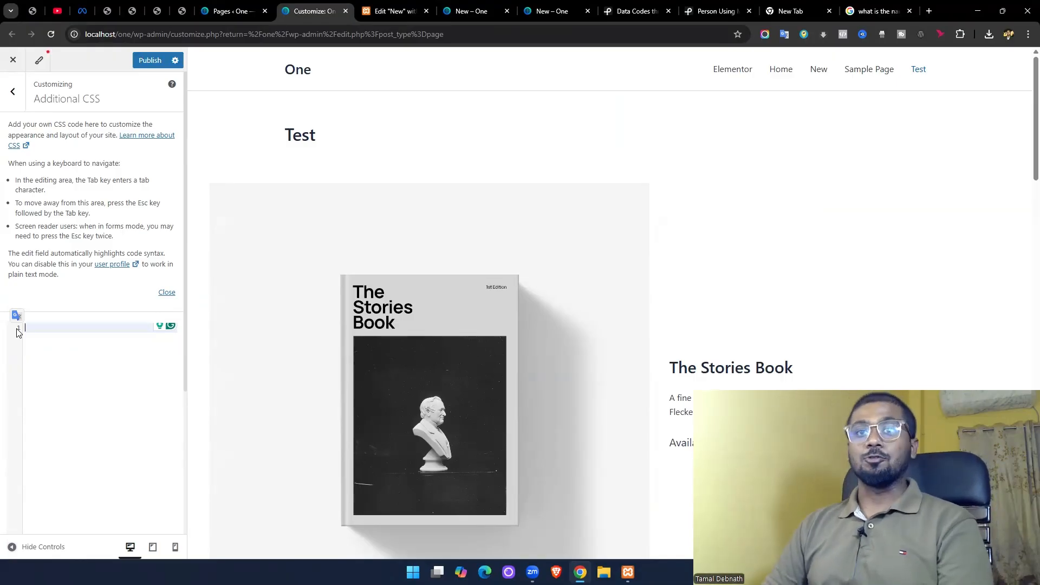
click(160, 60)
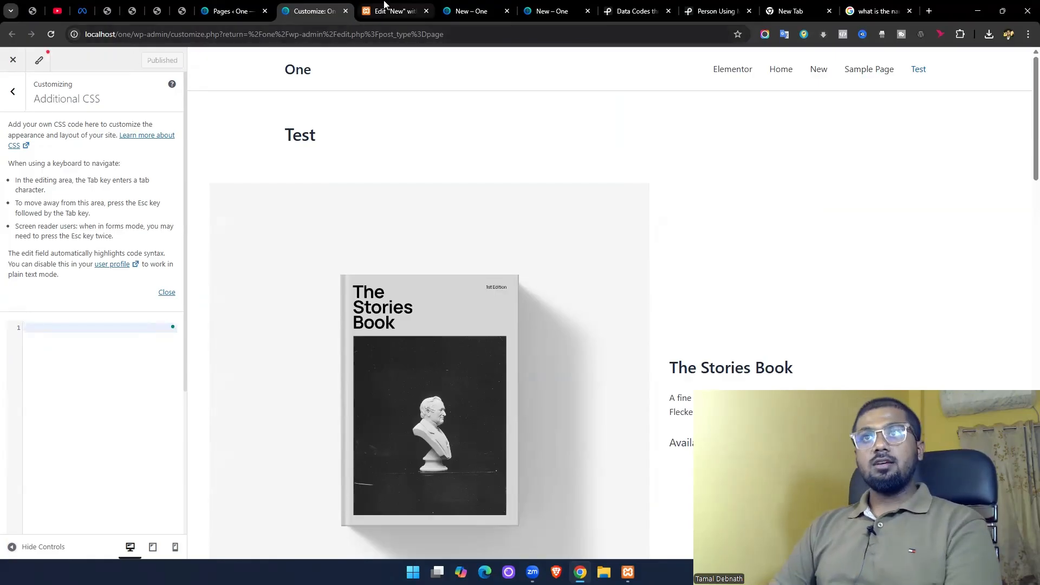
Switch to the Elementor editor tab, open the page structure and expand the counter section down to its column containers.
click(386, 7)
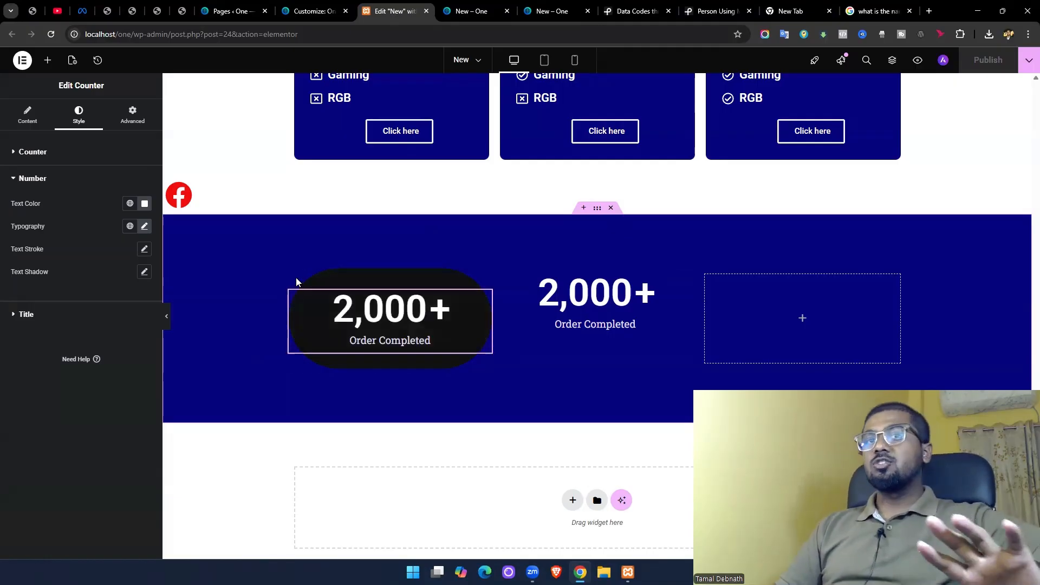
click(891, 62)
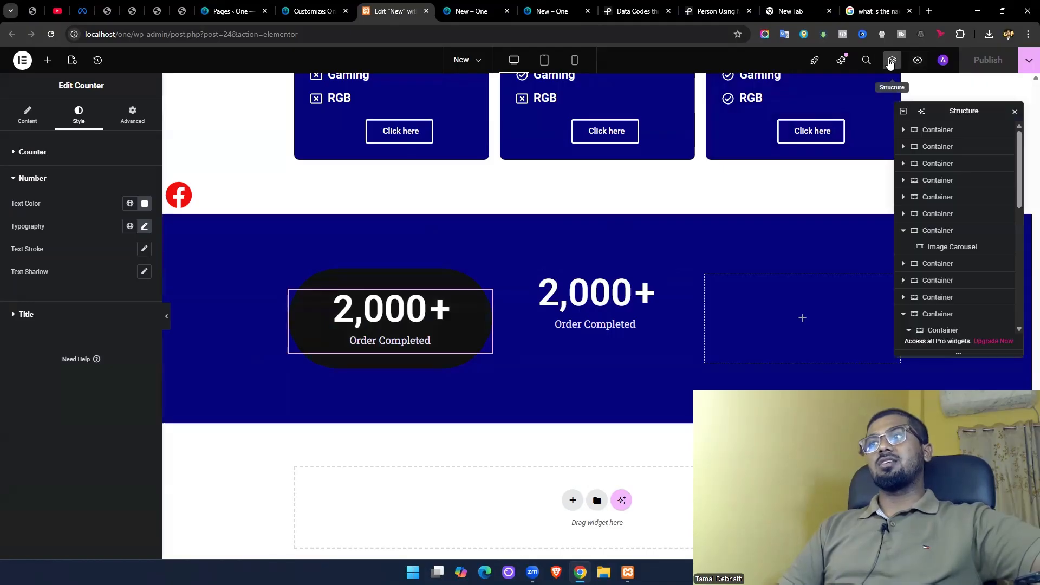
click(903, 230)
scroll(937, 222, down, 2)
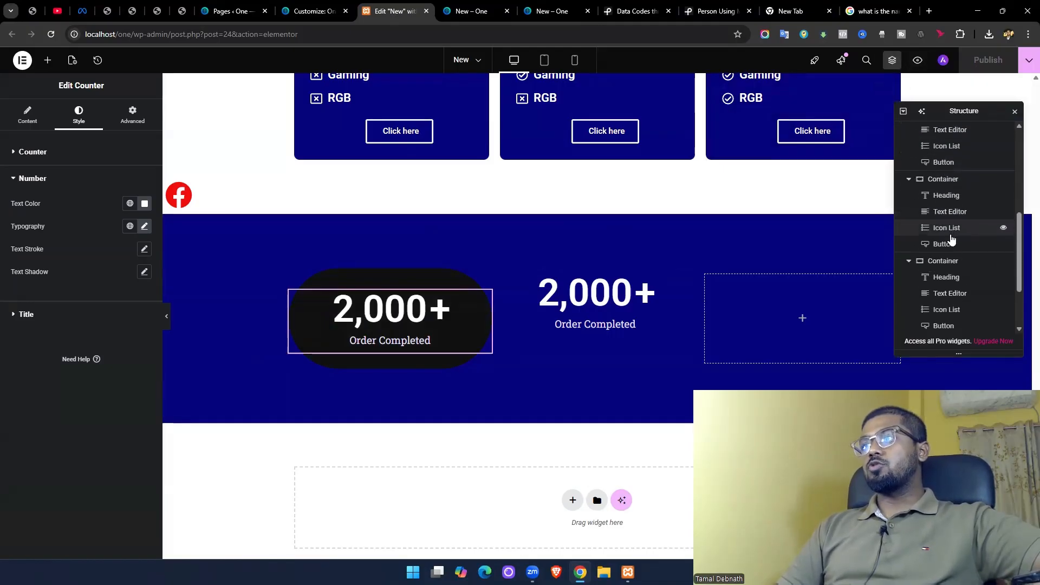
click(904, 189)
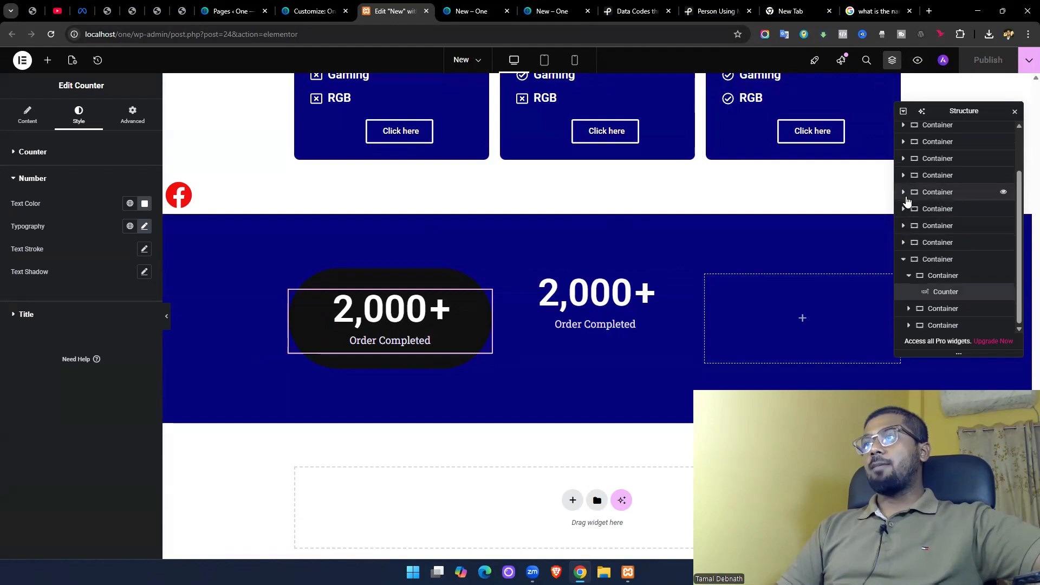
click(904, 260)
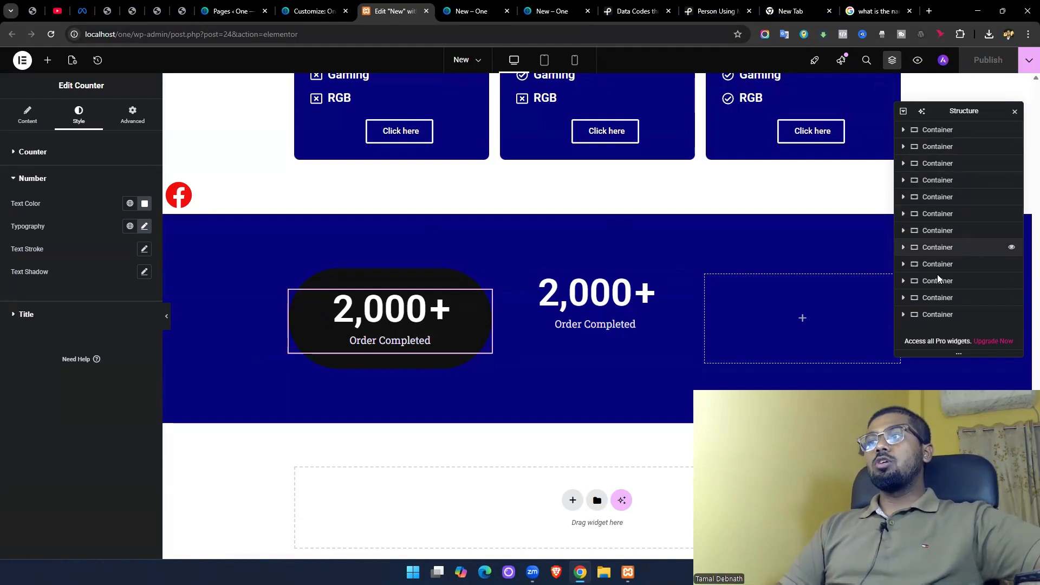
click(903, 314)
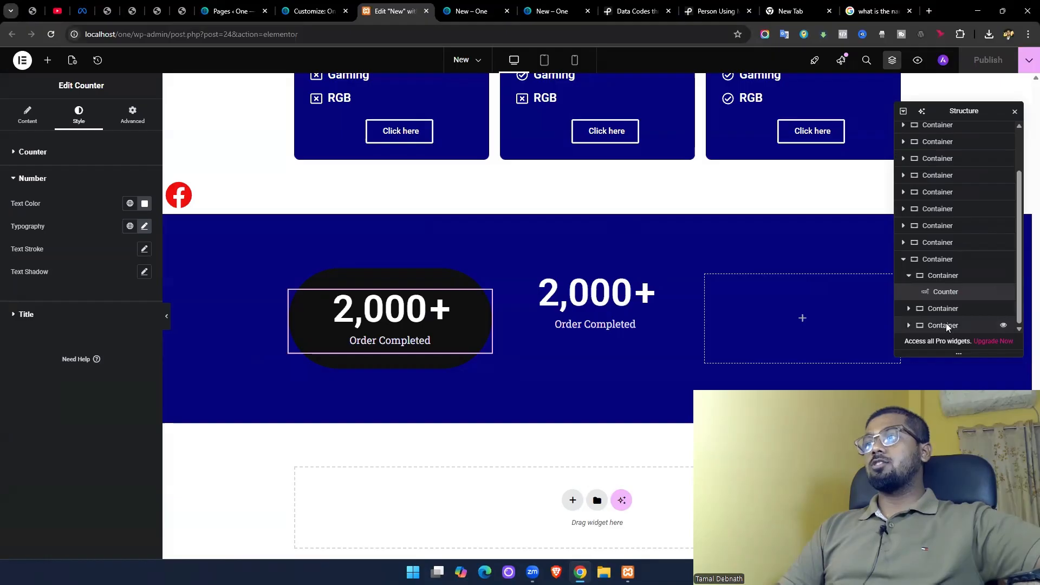
click(908, 325)
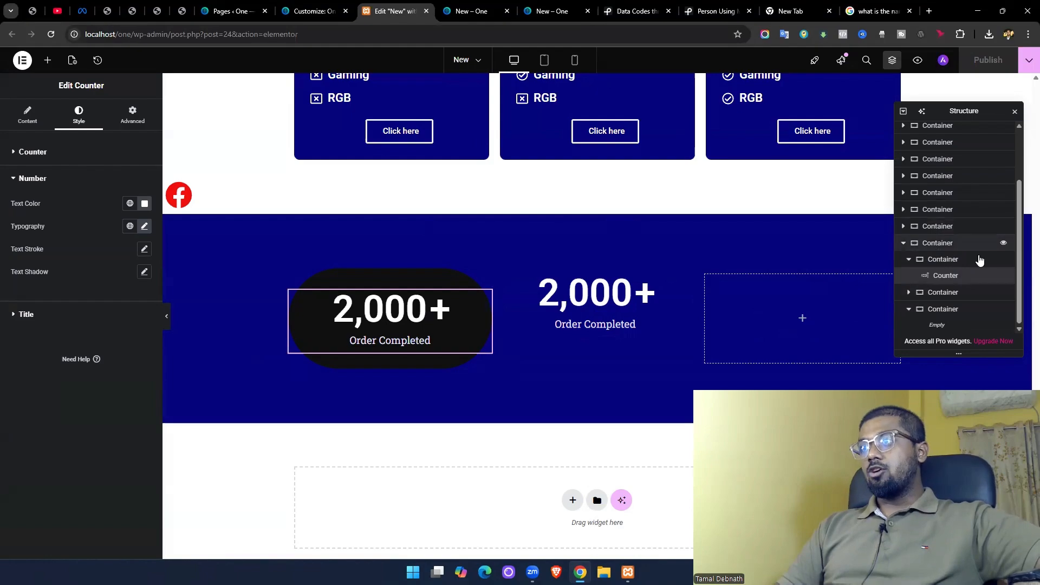
Clear the hover background color of the first counter's container and check the section with the editing panel hidden.
click(947, 259)
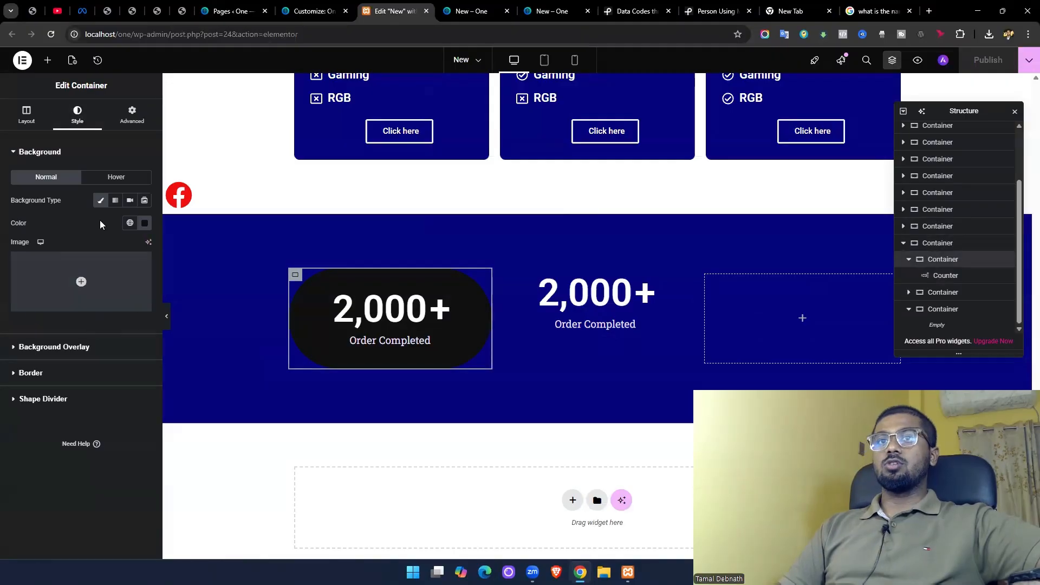
click(116, 177)
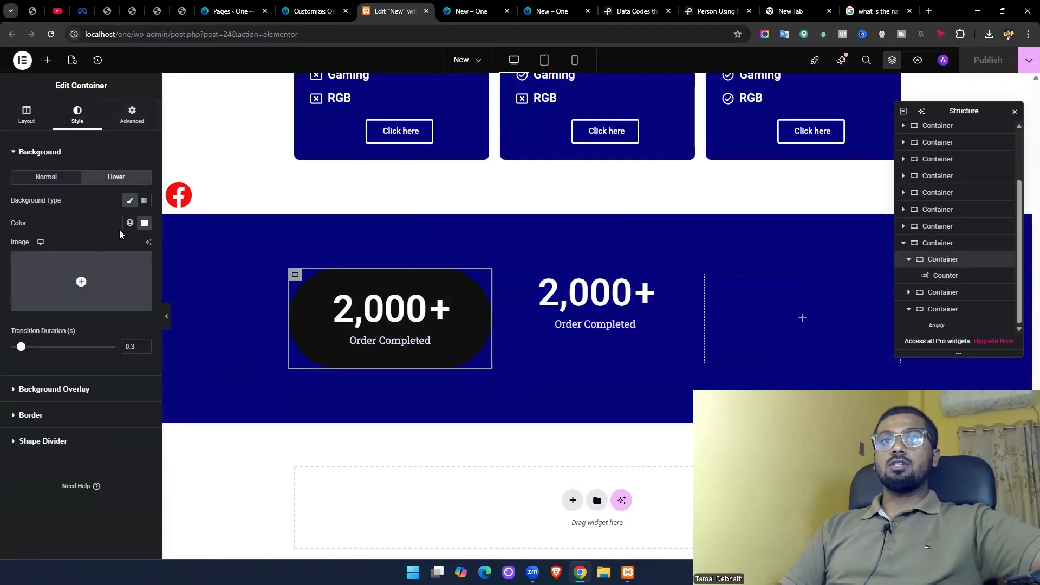
click(145, 222)
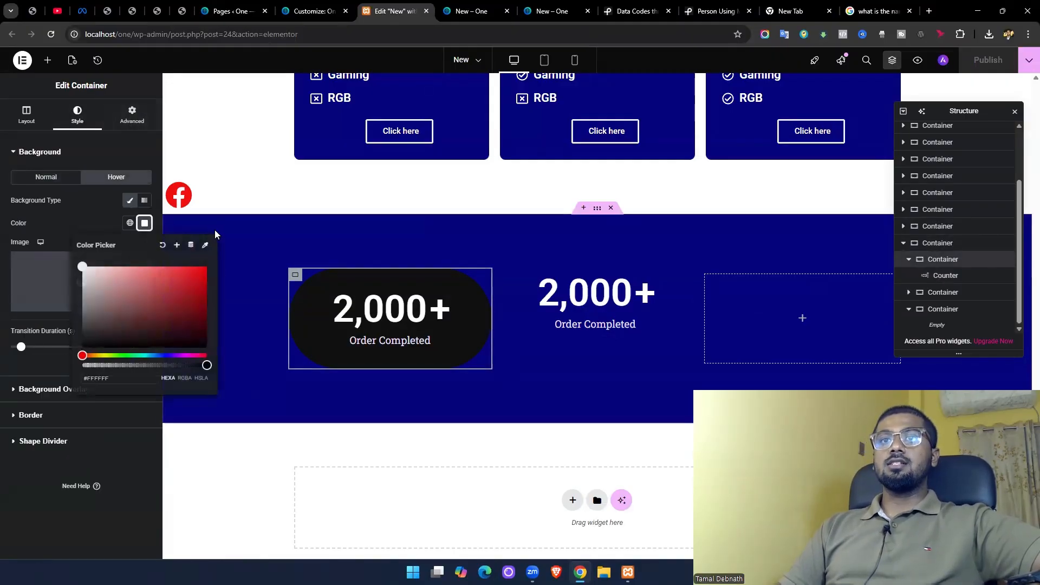
click(162, 247)
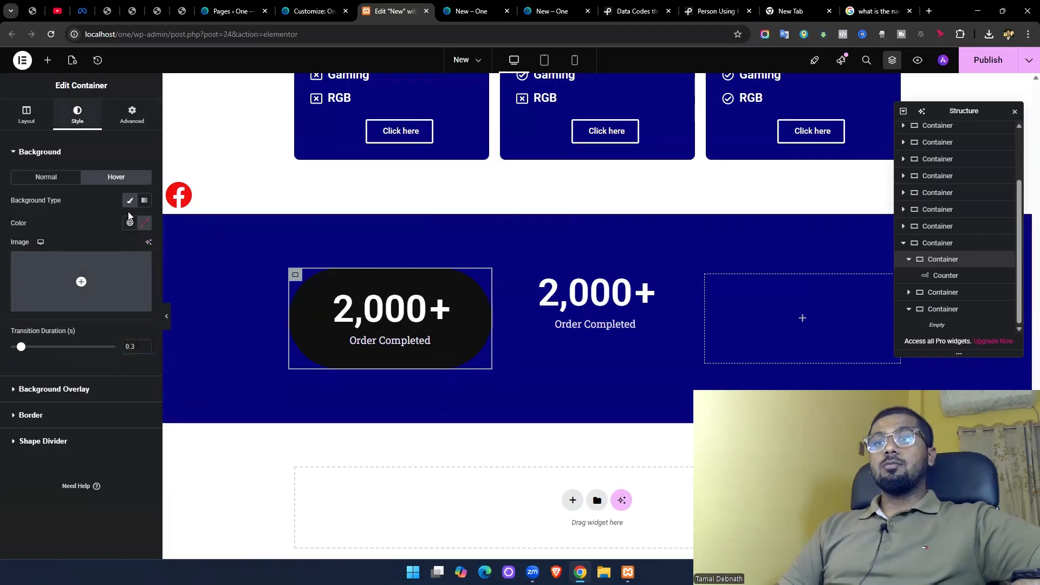
click(1016, 112)
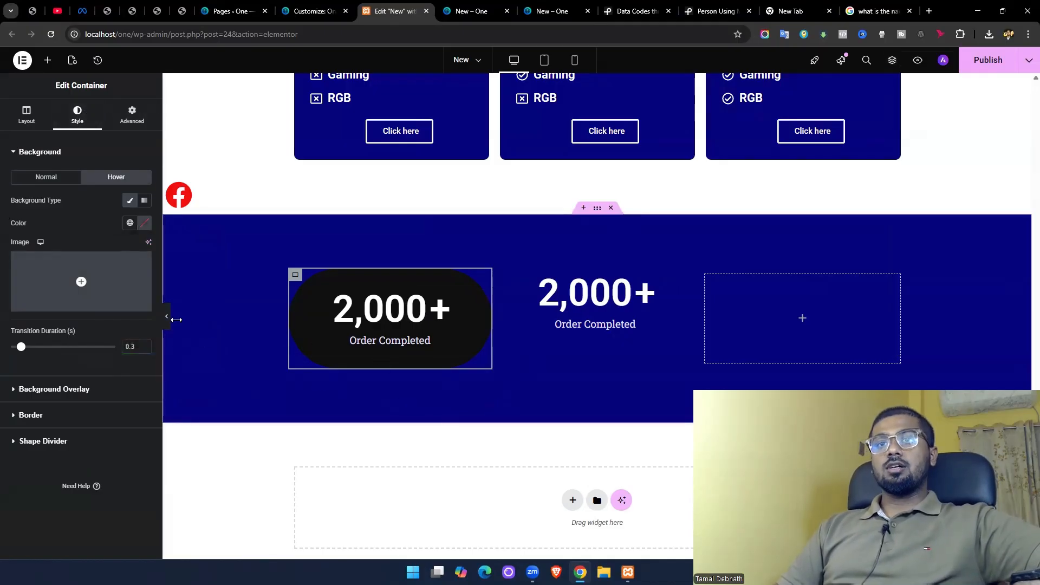
click(167, 317)
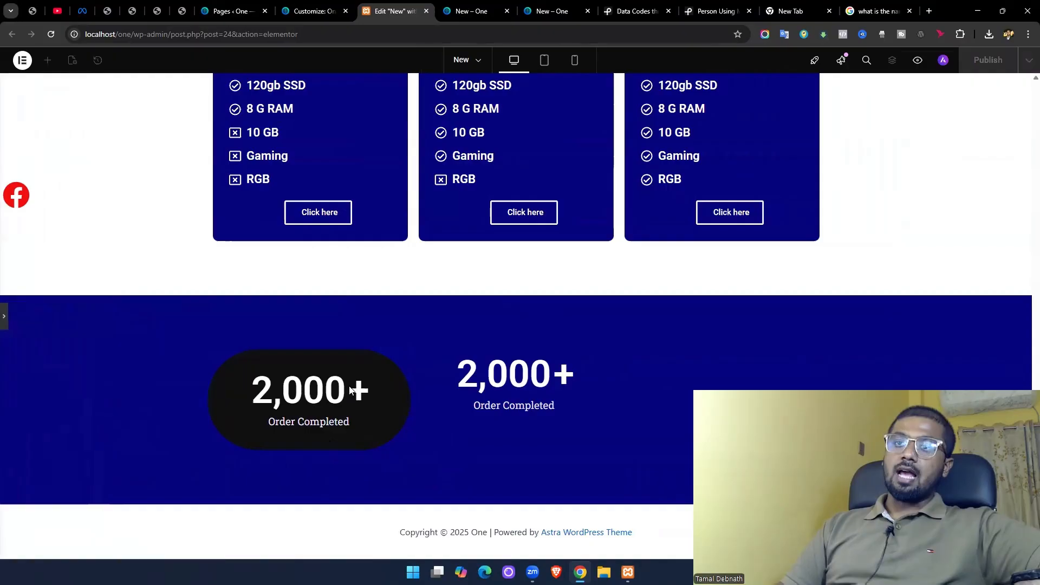
click(4, 317)
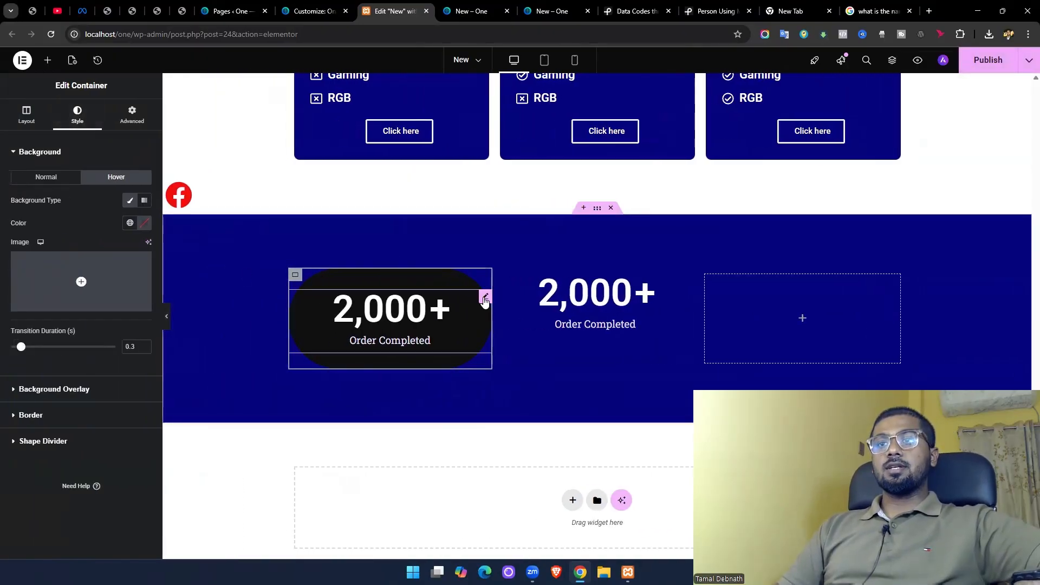
Delete the second counter's container, which lacks the black rounded background.
click(482, 297)
click(27, 115)
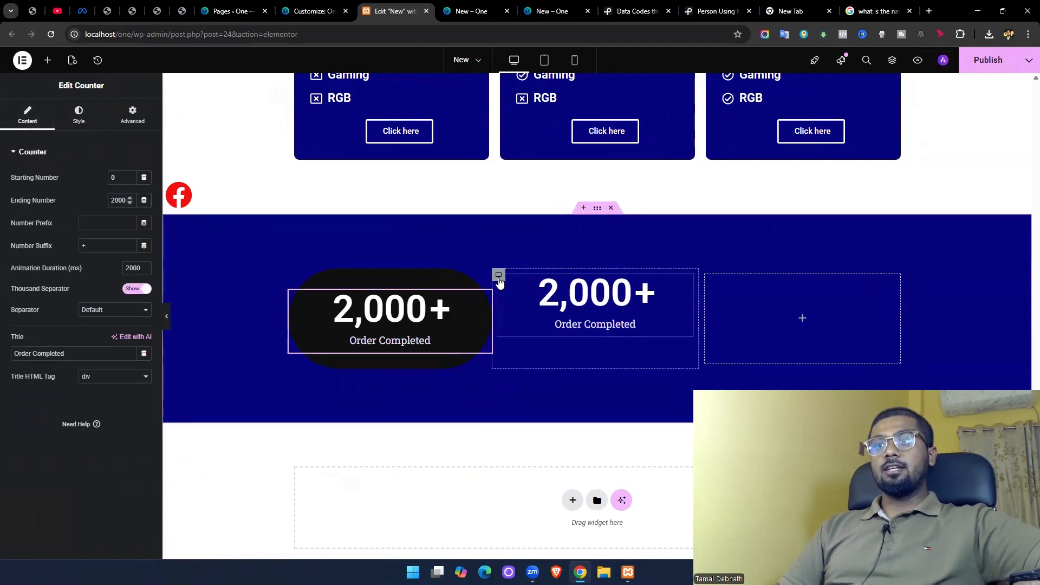
right_click(497, 273)
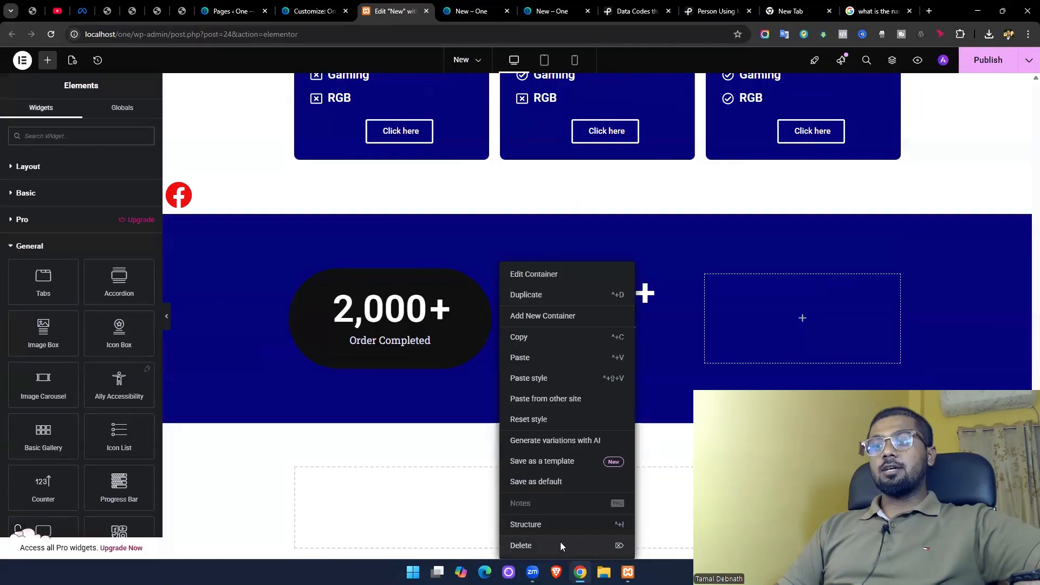
click(560, 542)
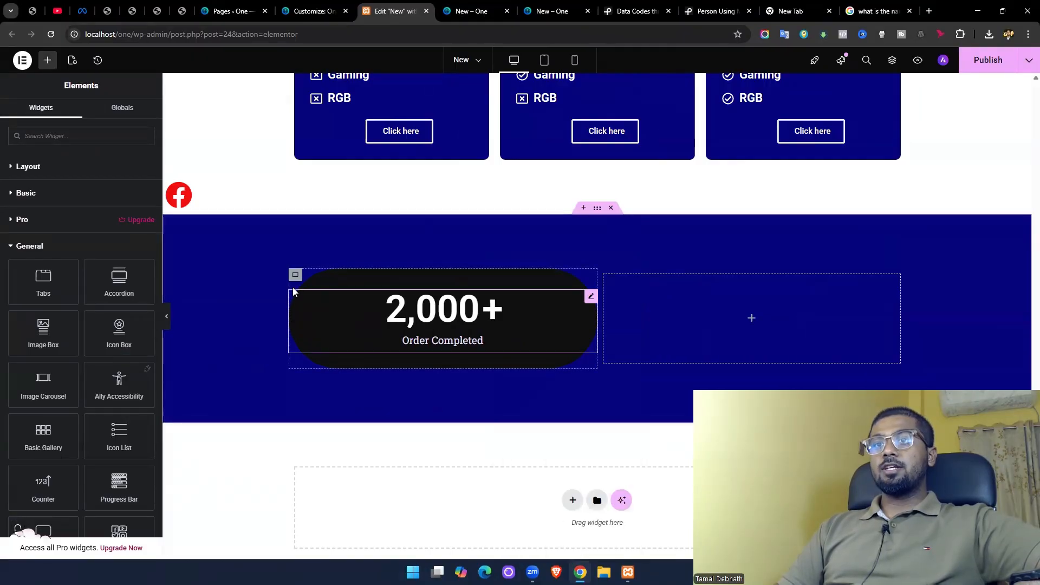
Duplicate the first counter's container to check how the columns sit together, and delete the copy.
click(893, 60)
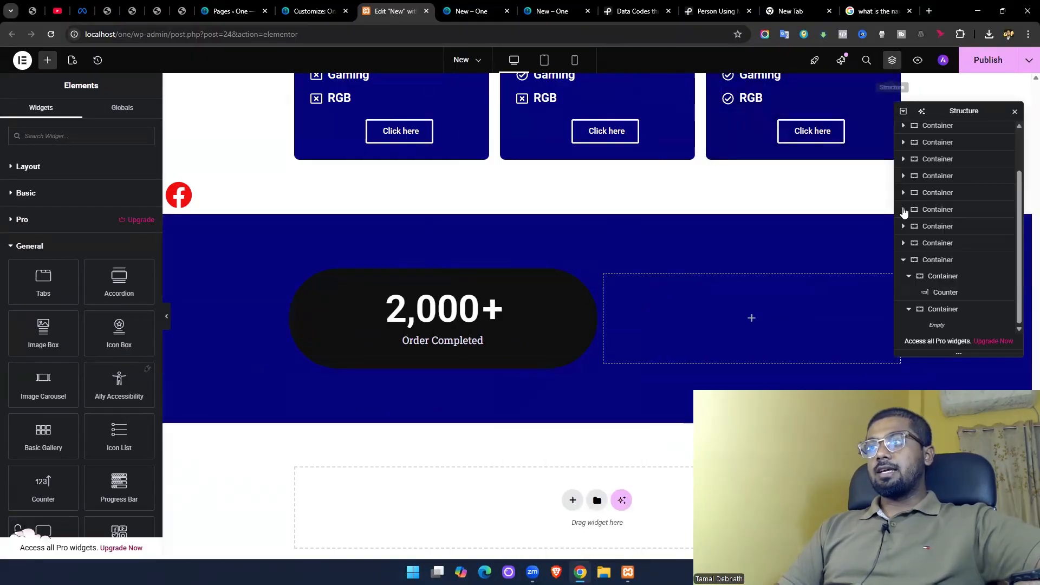
right_click(942, 276)
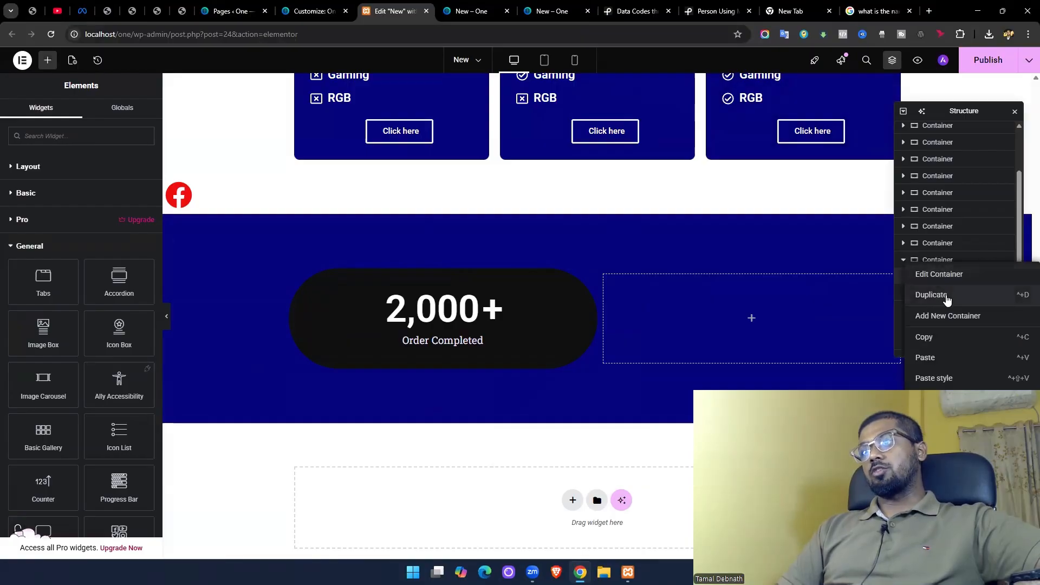
click(946, 300)
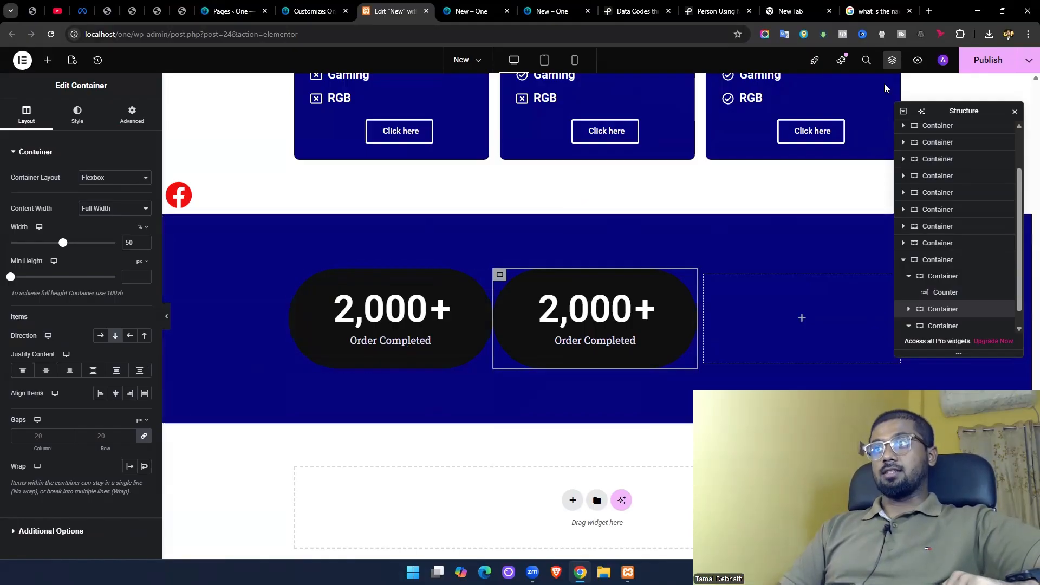
click(1015, 112)
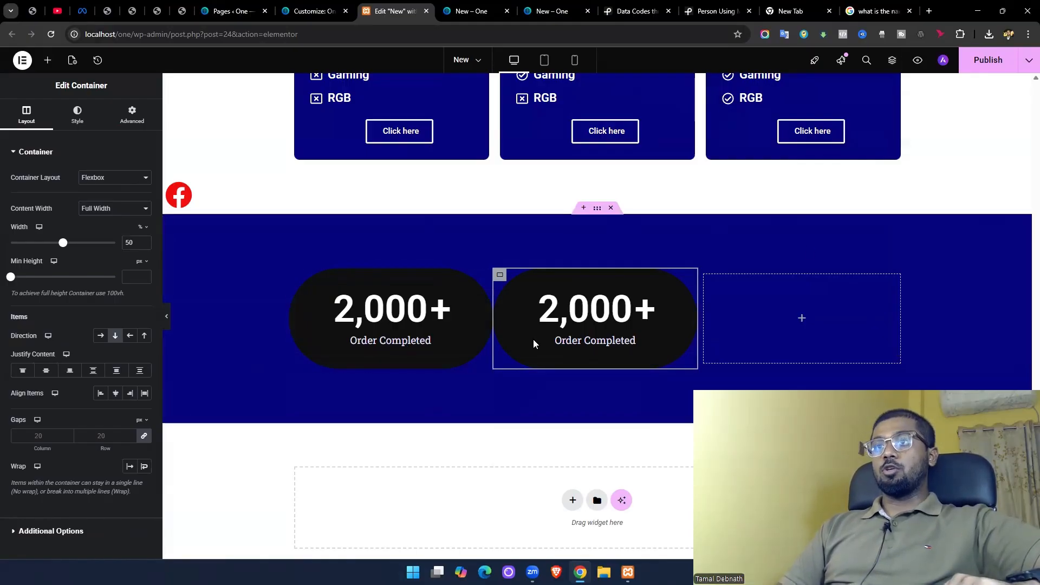
click(166, 317)
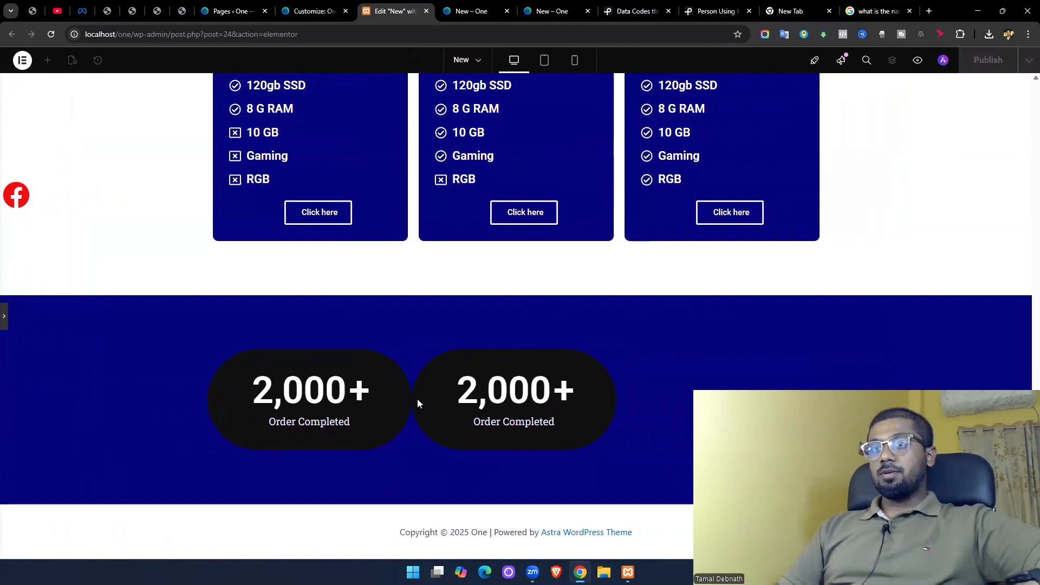
click(5, 325)
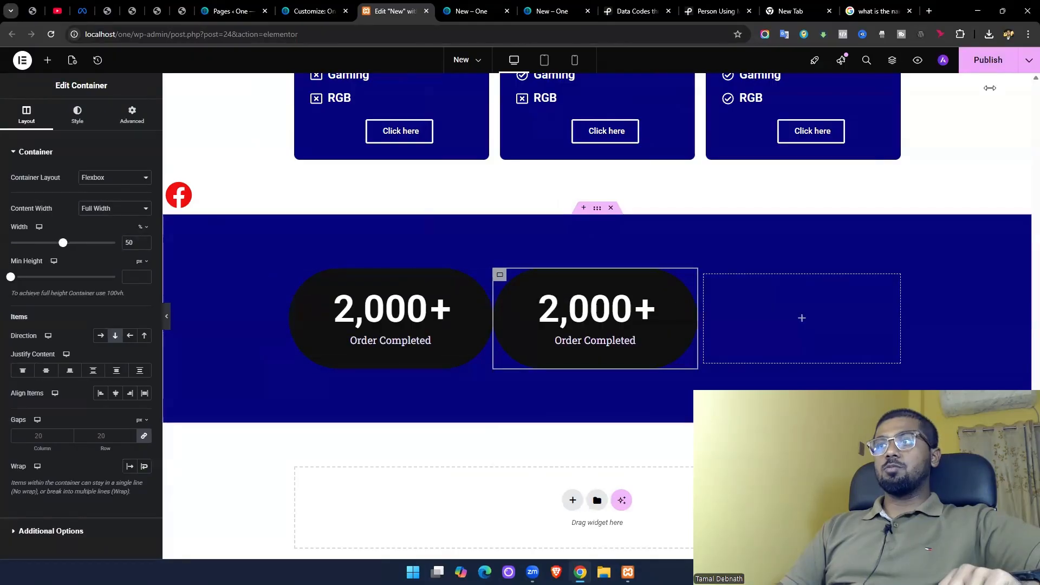
right_click(498, 274)
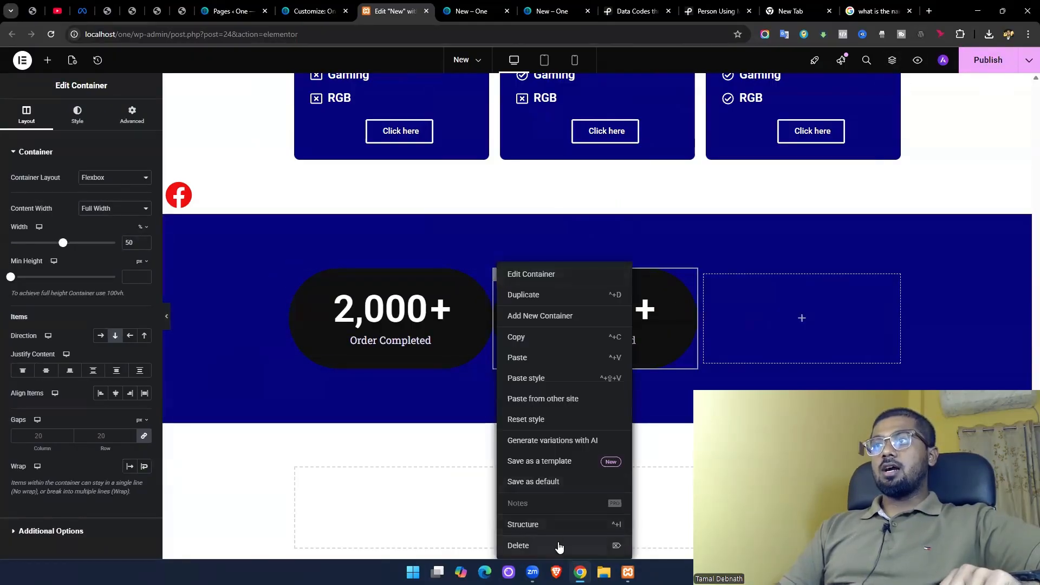
Set the first counter container's right and left margins to 10 px.
click(898, 59)
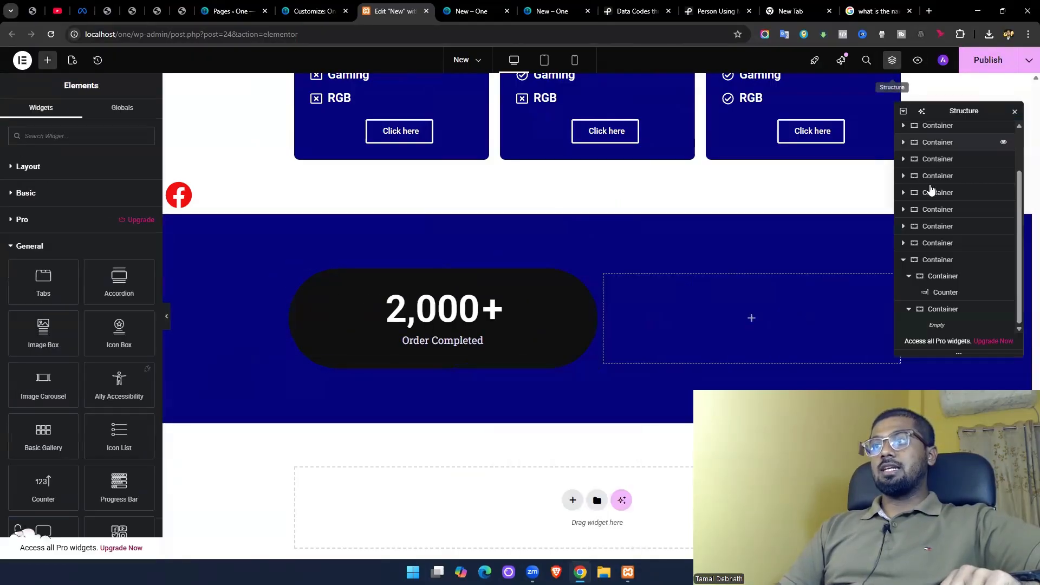
click(942, 279)
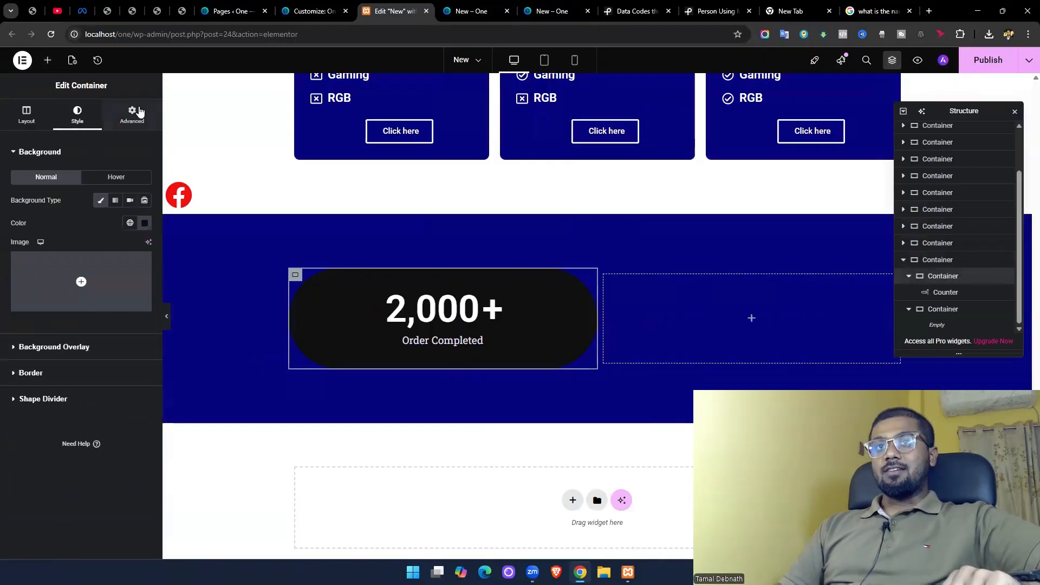
click(133, 114)
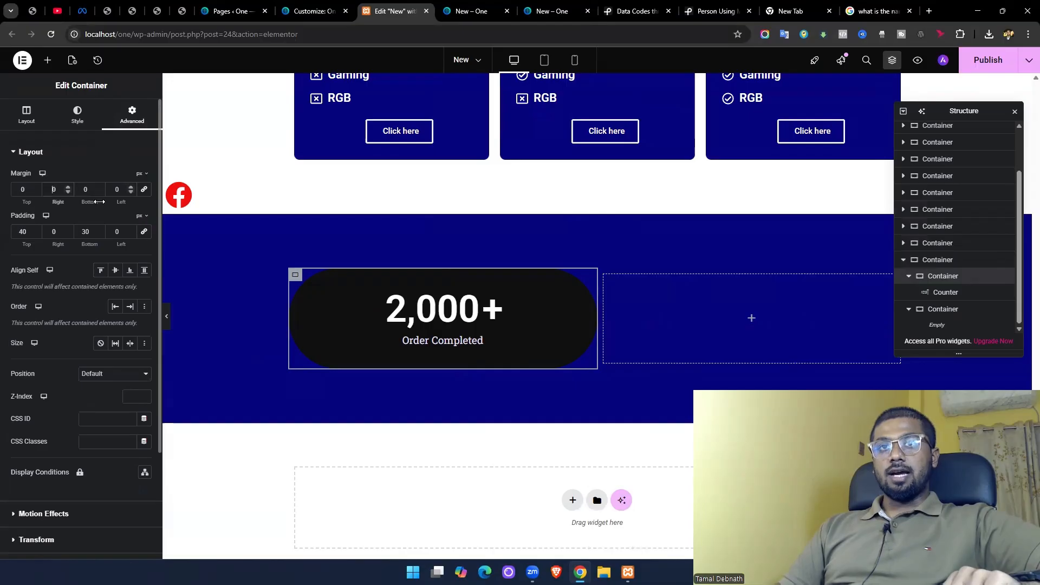
text(1)
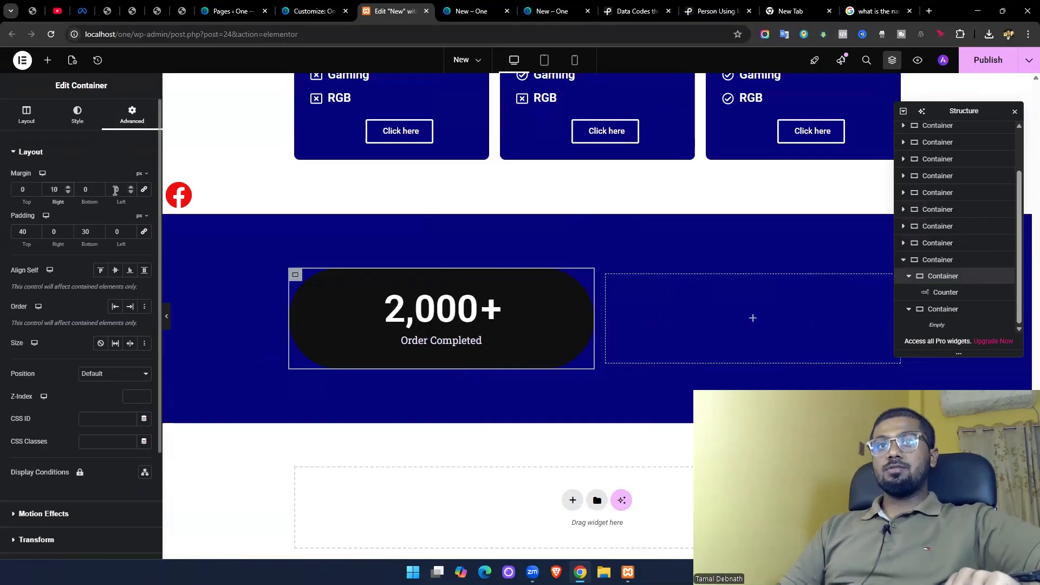
click(115, 191)
text(10)
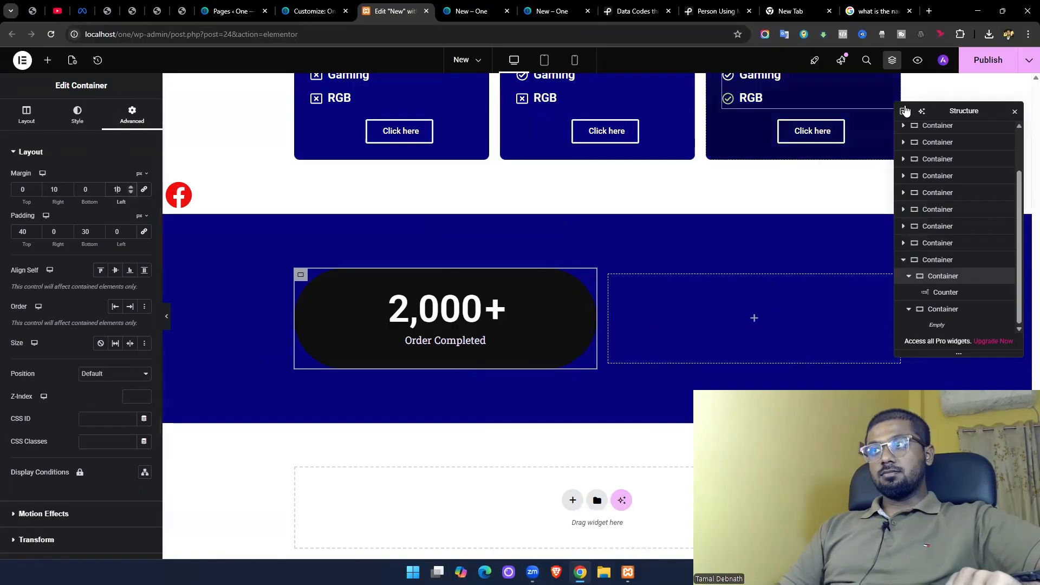
Duplicate the styled counter container twice to make three matching counter columns.
right_click(942, 276)
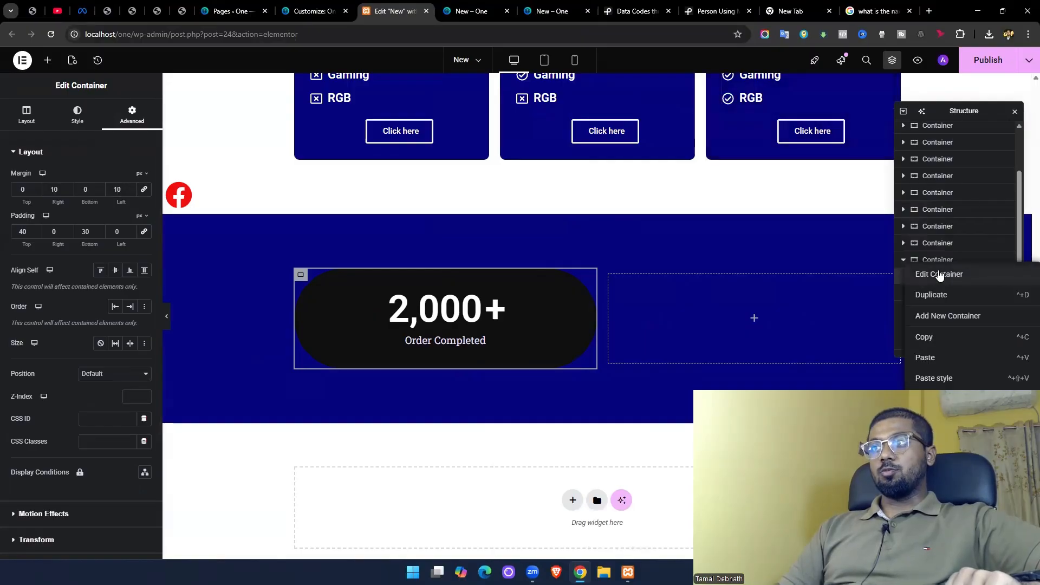
click(954, 301)
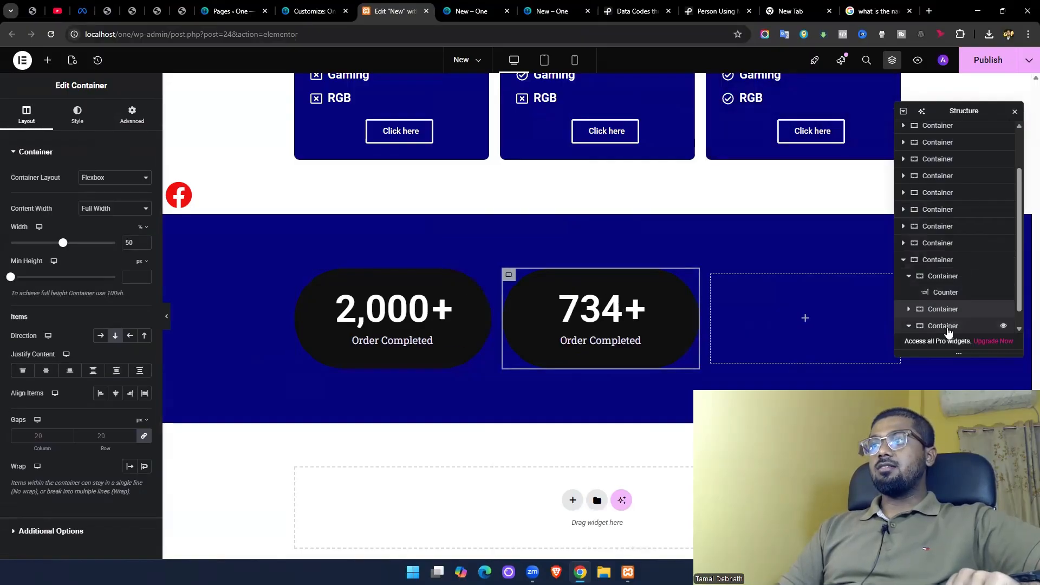
right_click(949, 314)
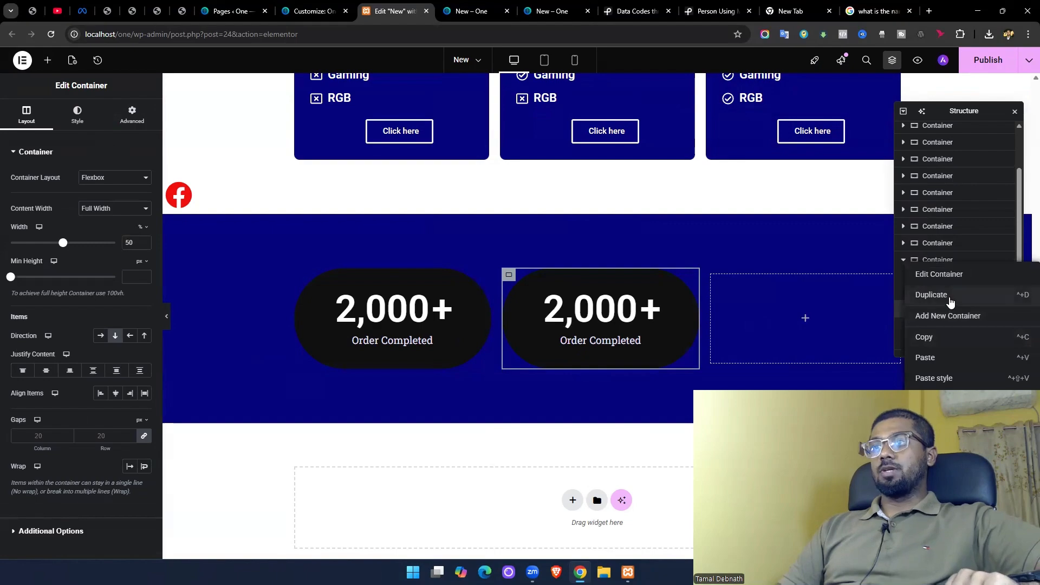
click(950, 302)
Delete the empty container at the end of the counter row.
right_click(764, 278)
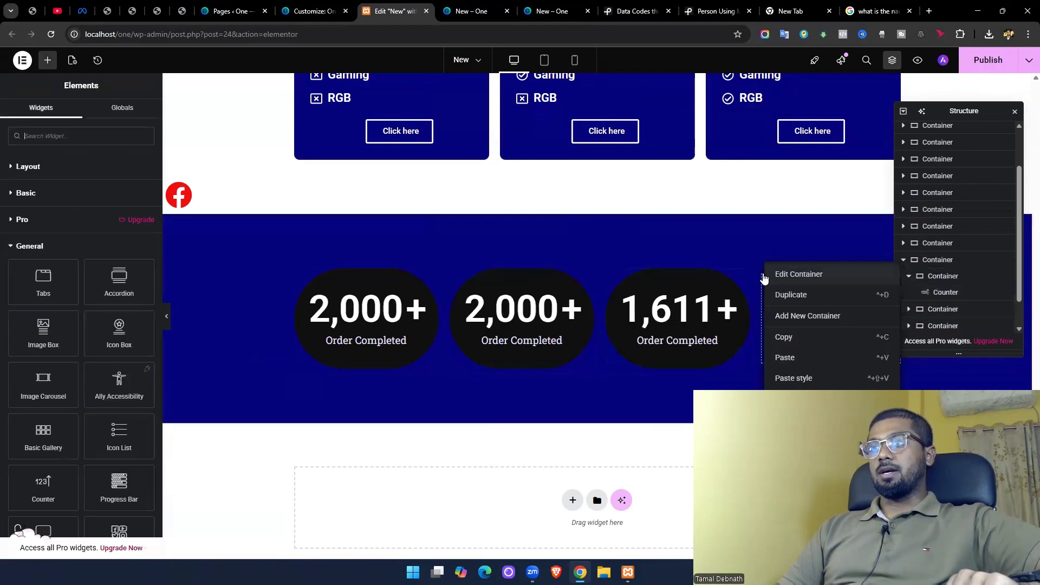
click(764, 276)
key(Delete)
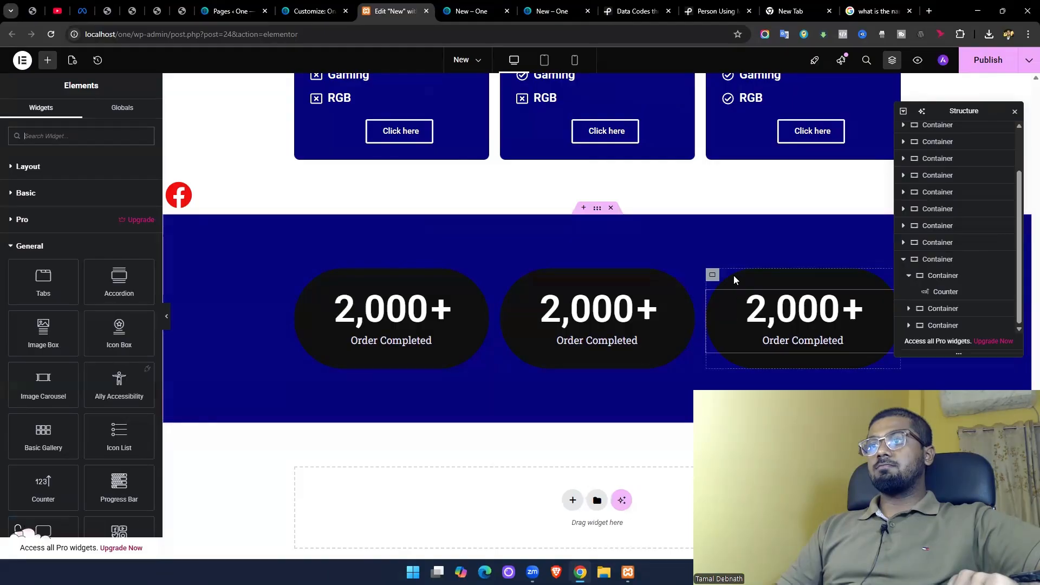
Duplicate the second counter container to make a row of four counter columns.
right_click(912, 310)
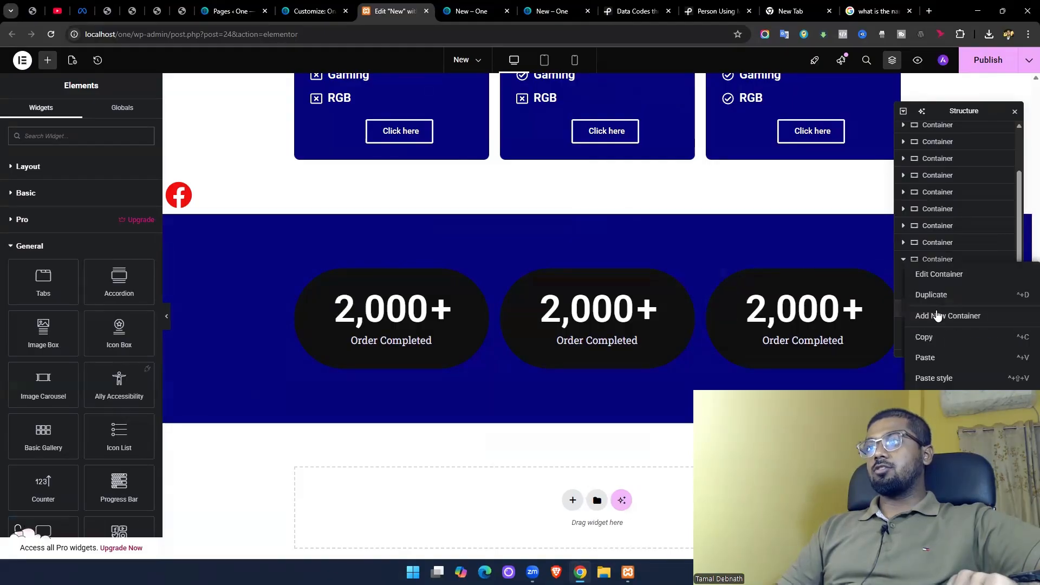
click(944, 296)
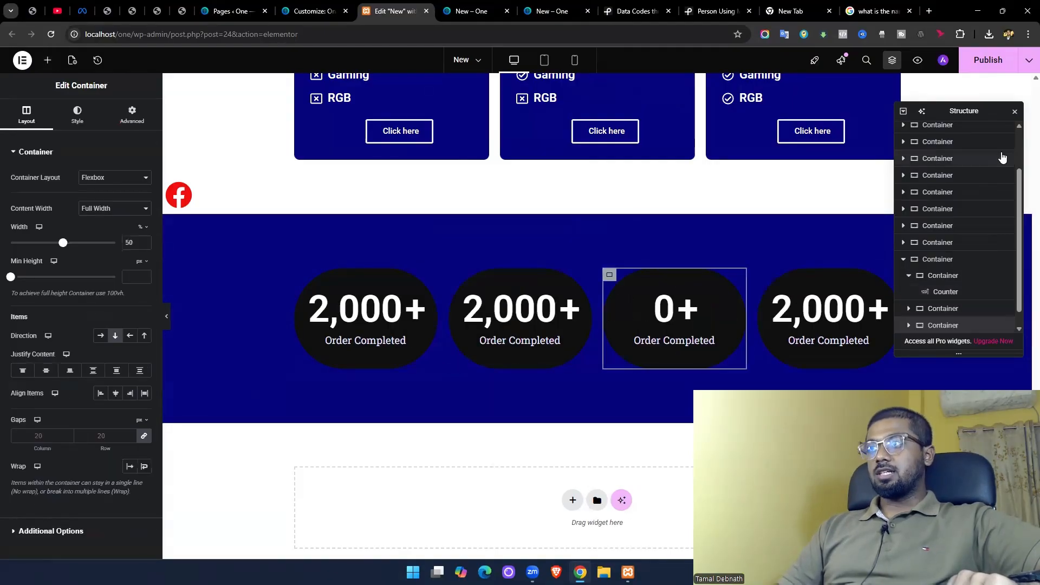
click(1015, 111)
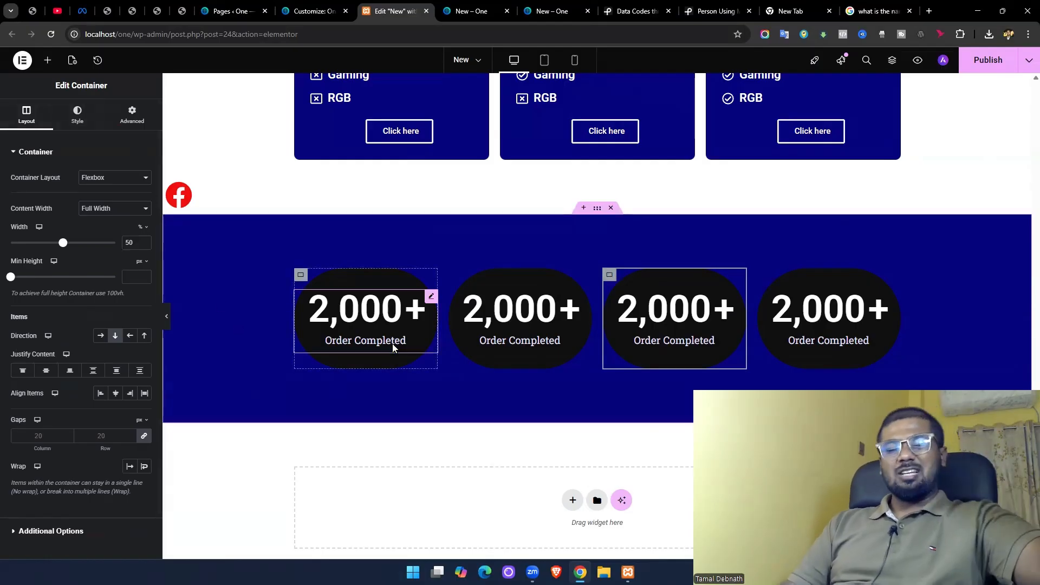
Set the third counter container's border radius to 15 px on all corners.
click(76, 122)
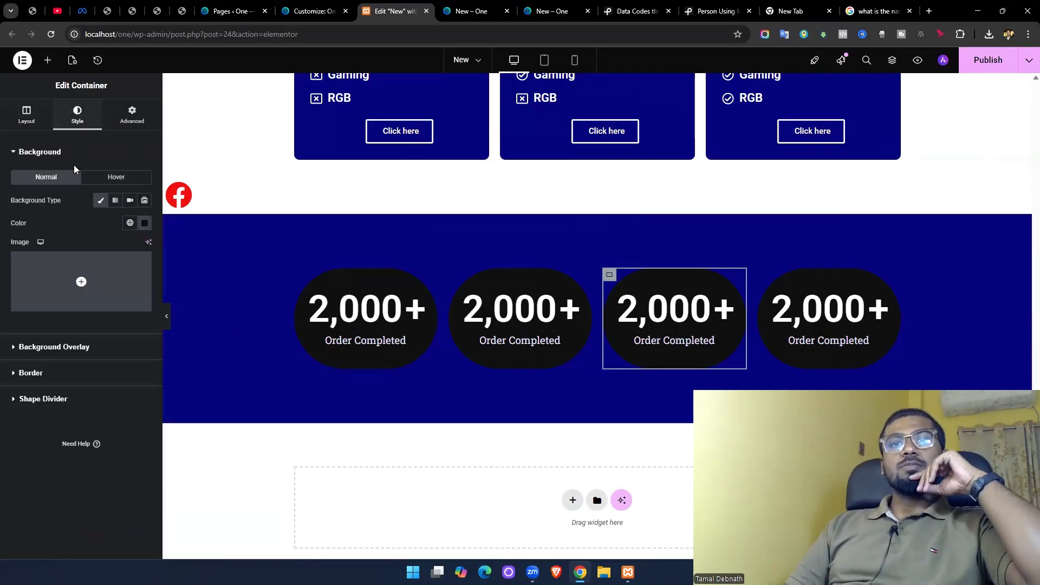
click(69, 376)
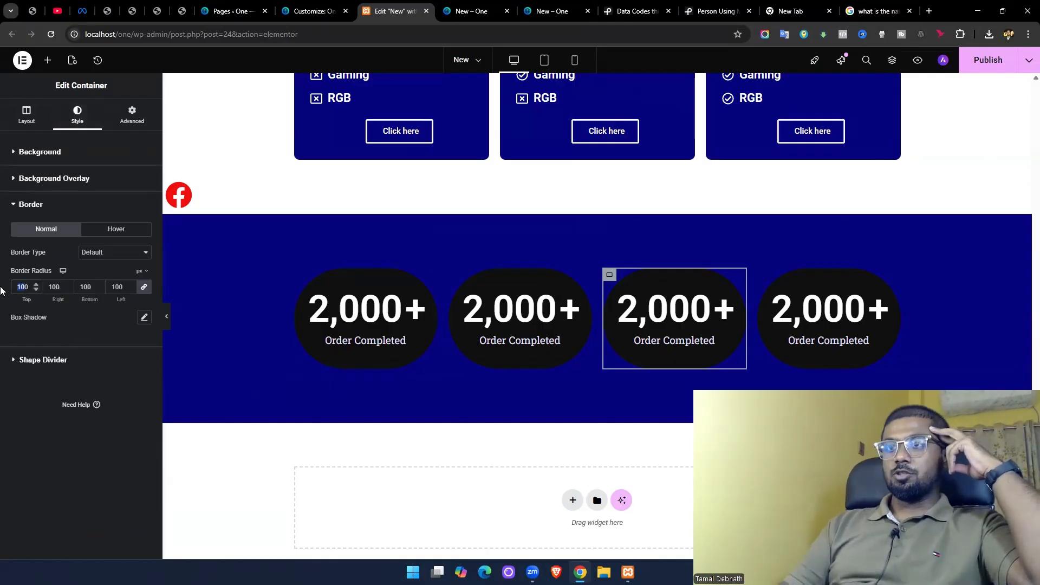
text(50)
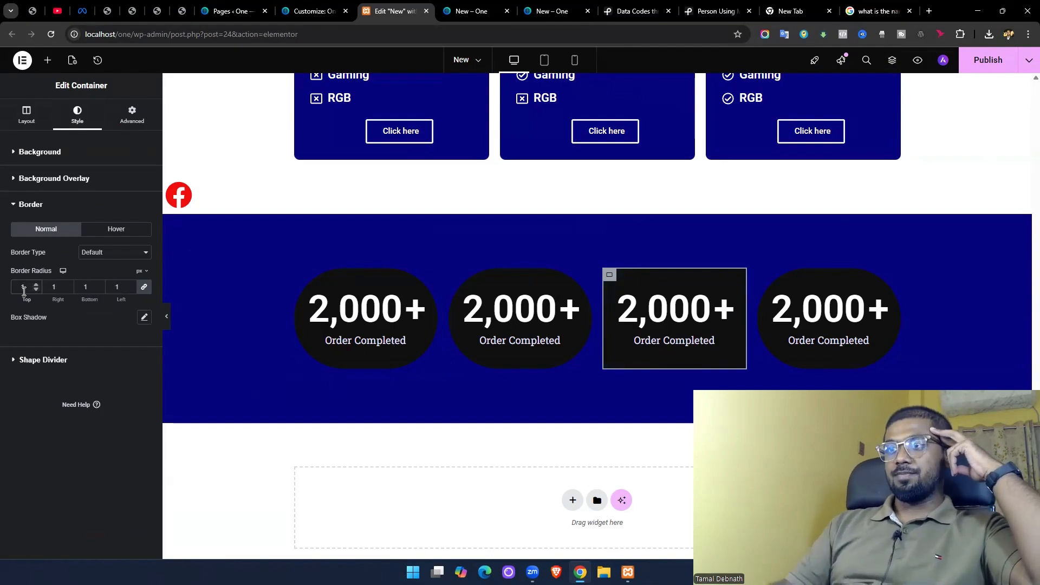
click(167, 317)
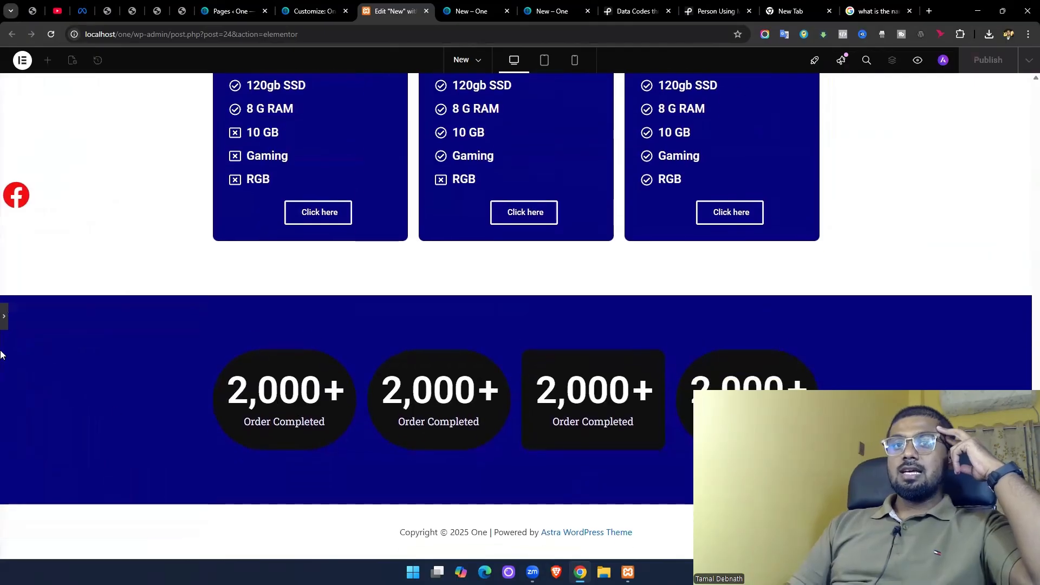
click(4, 318)
scroll(705, 271, down, 3)
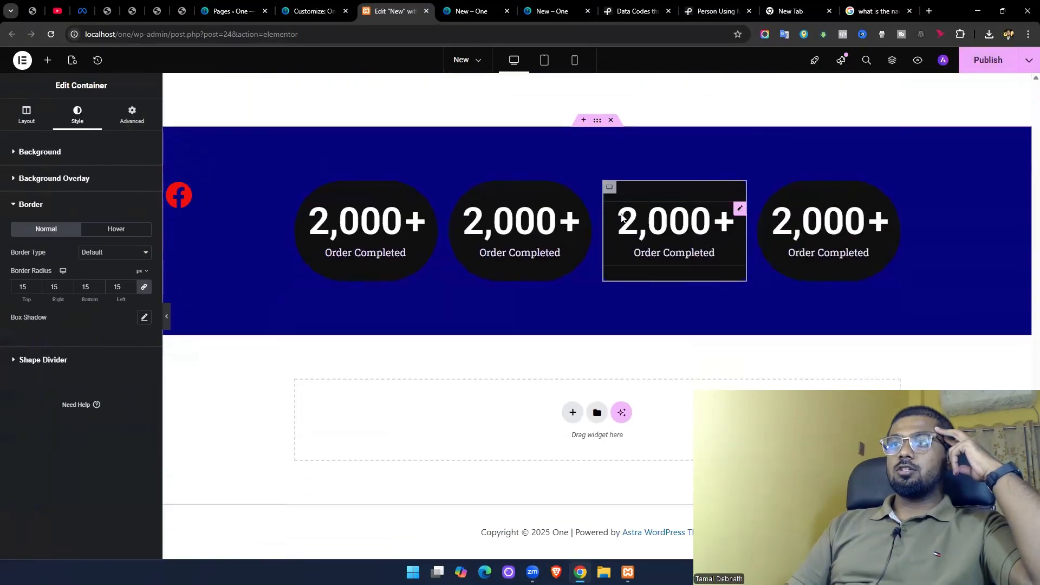
Copy the third counter container's style and paste it onto the fourth, second and first counter containers.
right_click(610, 190)
click(651, 271)
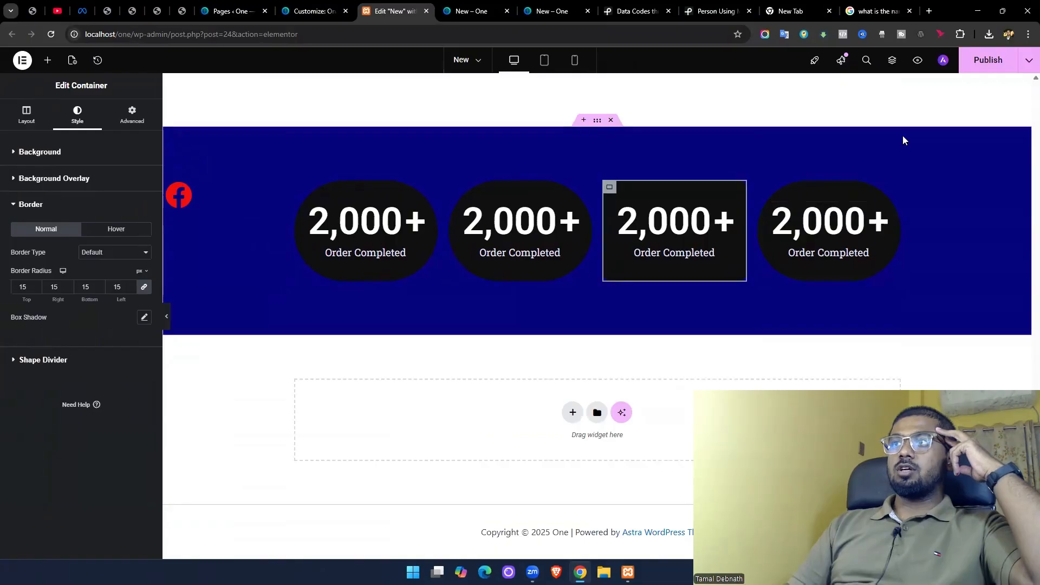
click(892, 60)
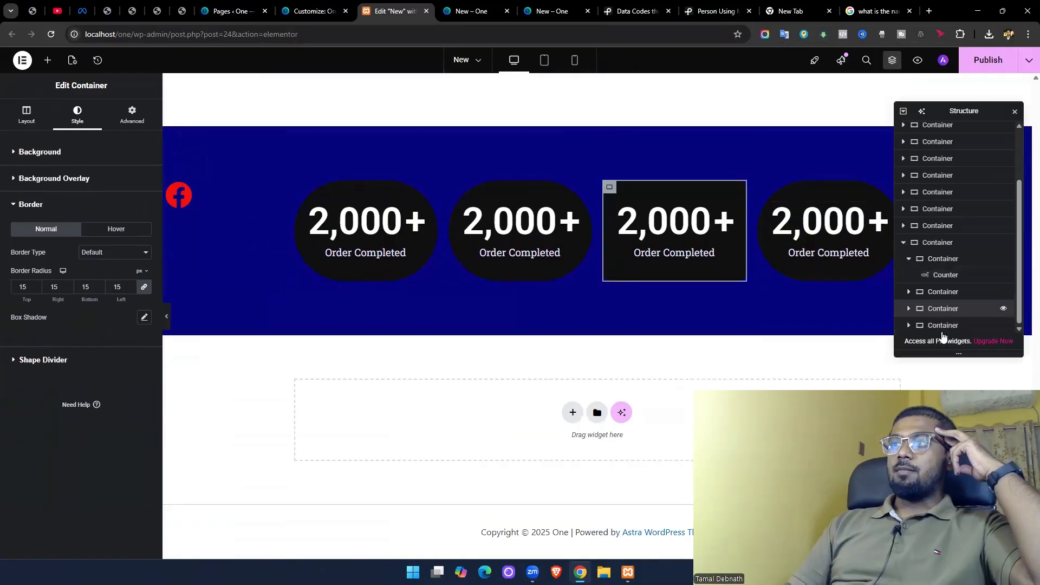
right_click(942, 327)
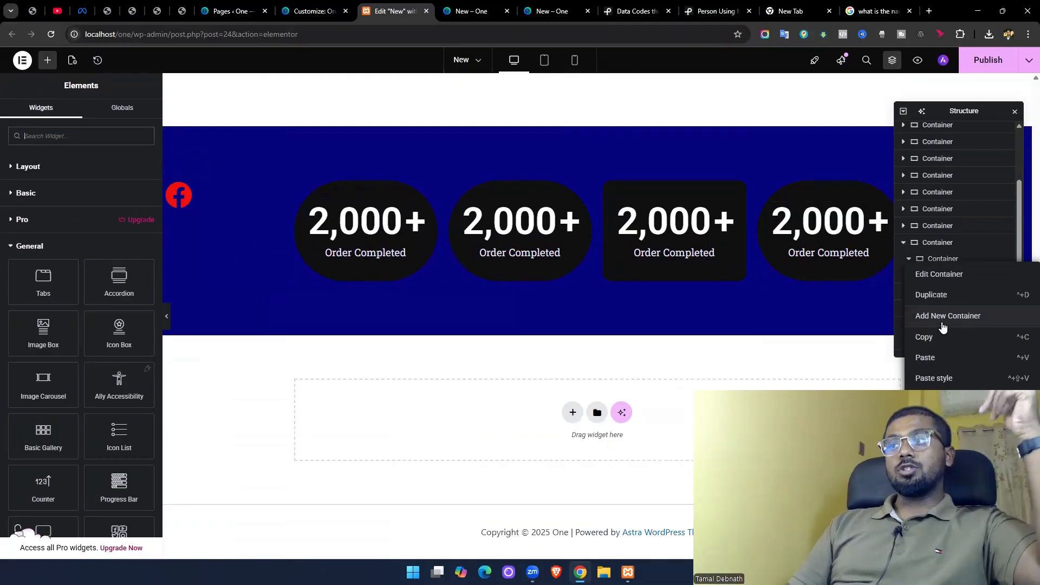
click(941, 377)
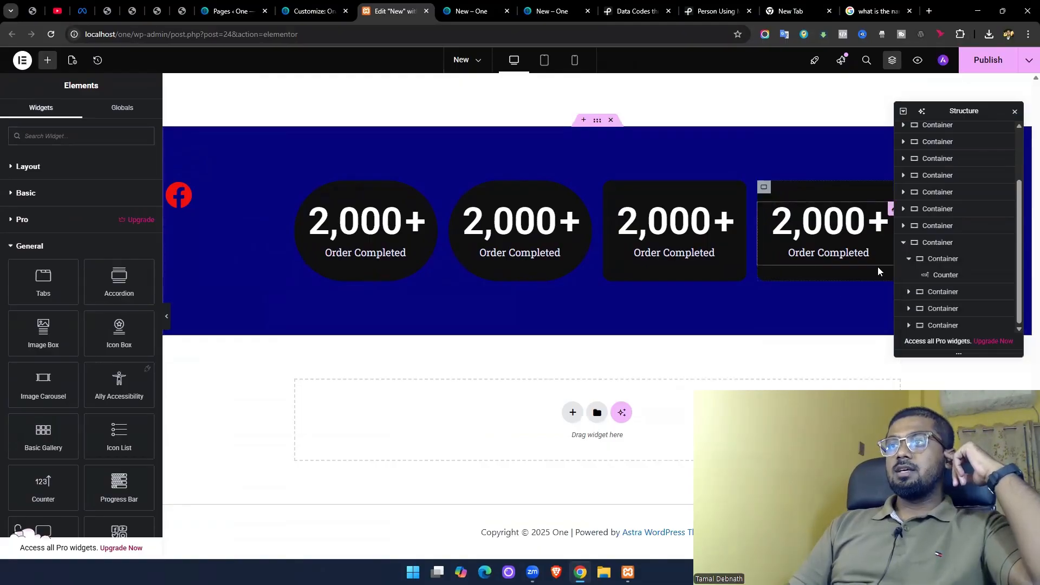
right_click(945, 292)
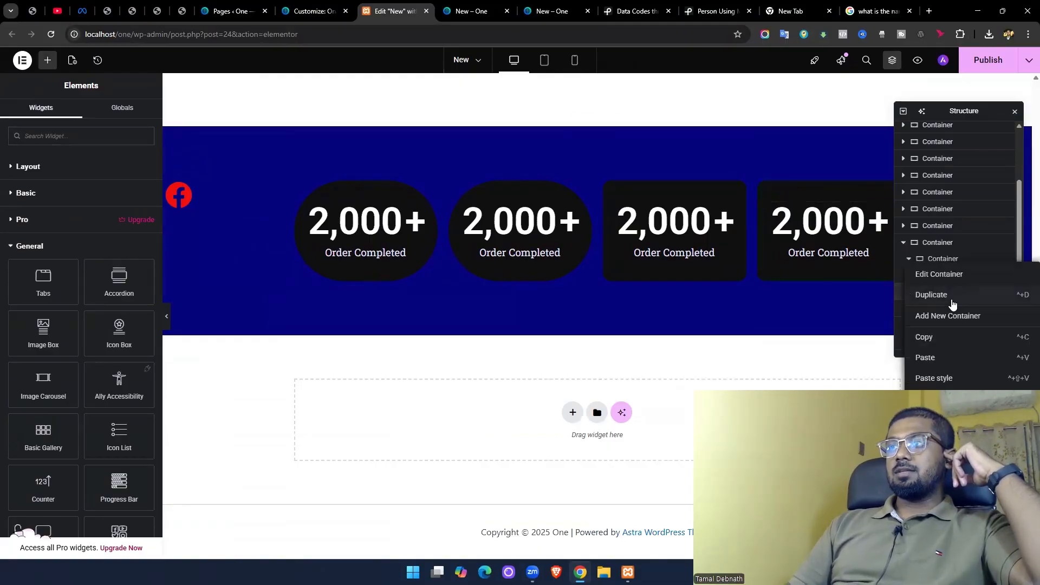
click(960, 382)
right_click(942, 271)
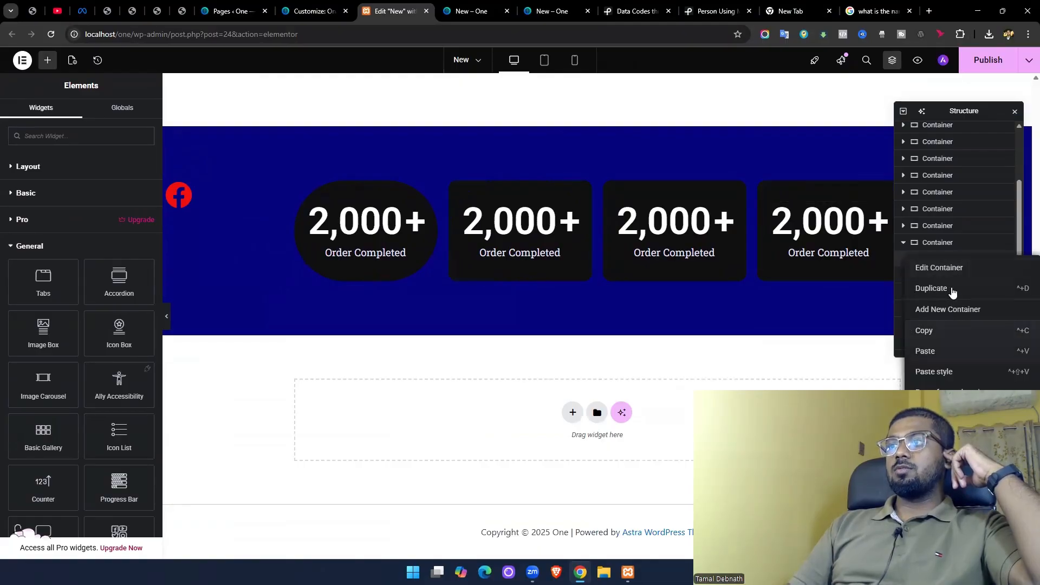
click(958, 372)
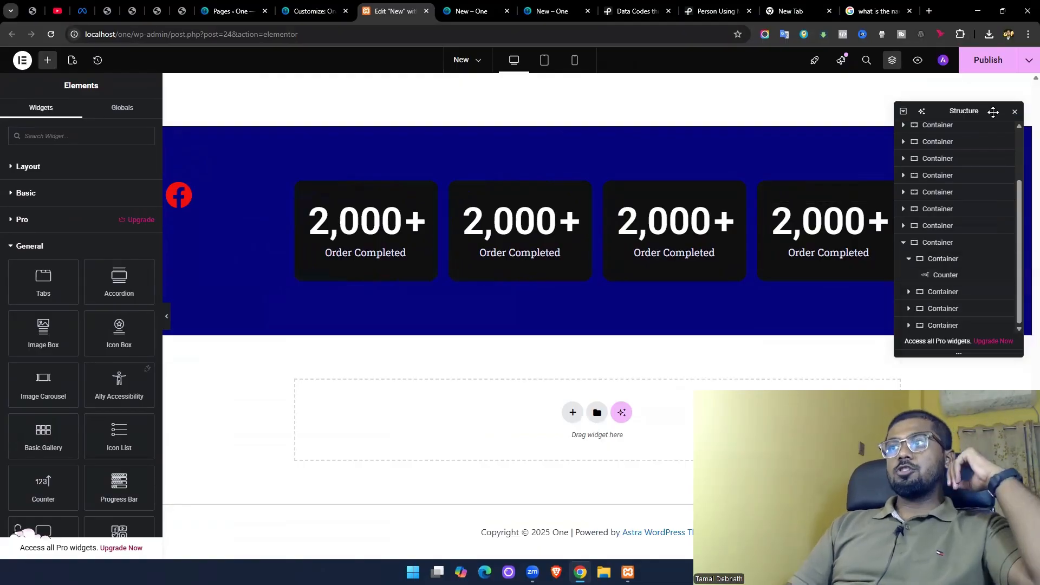
click(1014, 113)
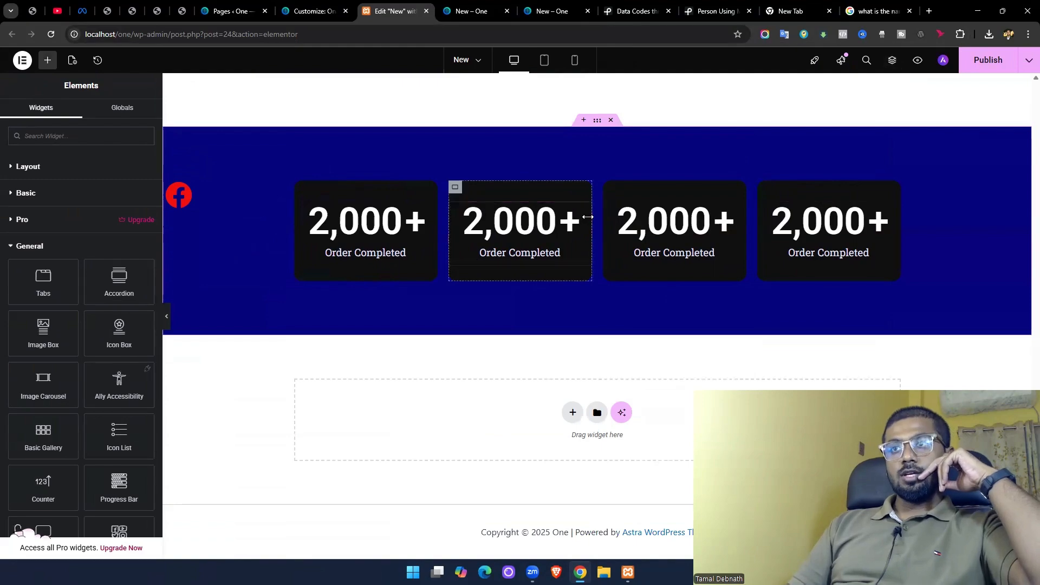
Set the second counter's ending number to 150, remove its number suffix, and title it "Counties".
click(584, 212)
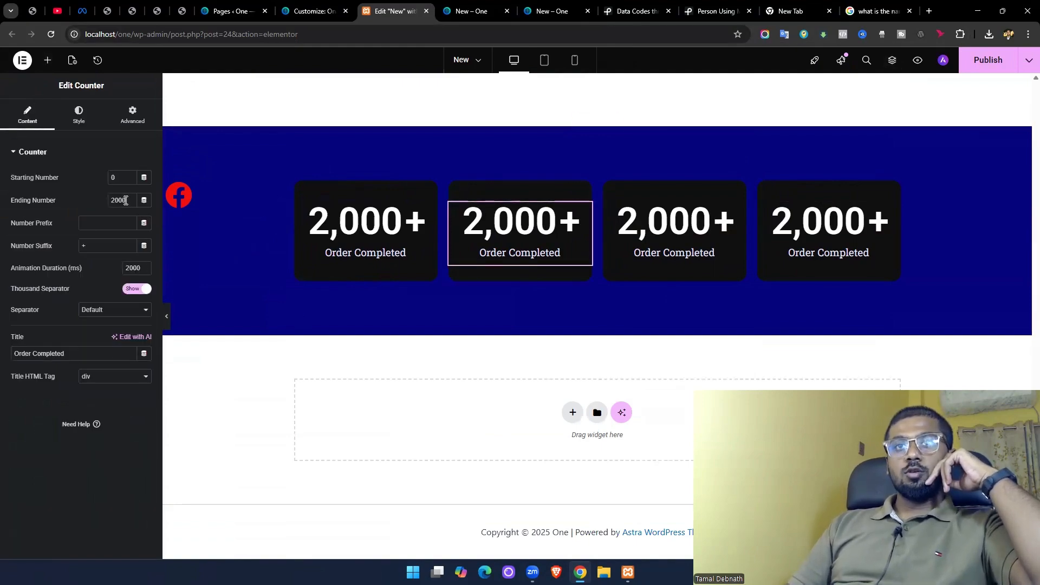
text(50)
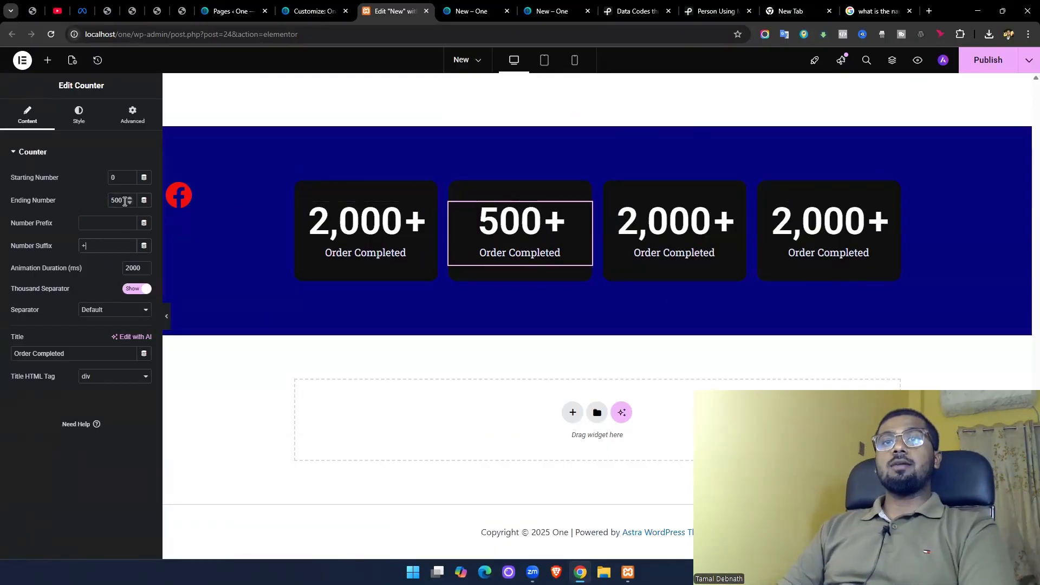
key(BackSpace)
key(BackSpace)
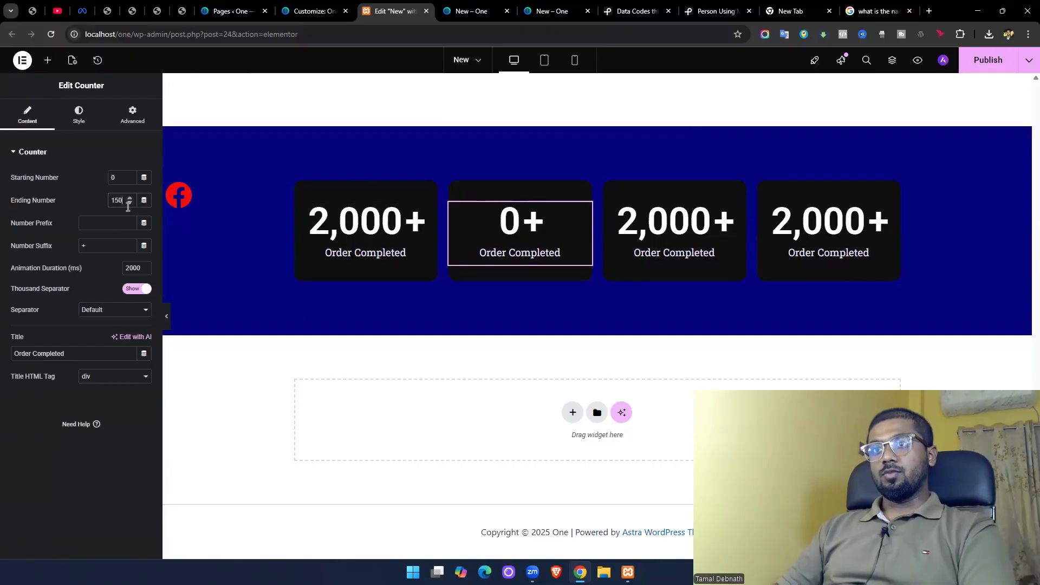
click(89, 247)
key(BackSpace)
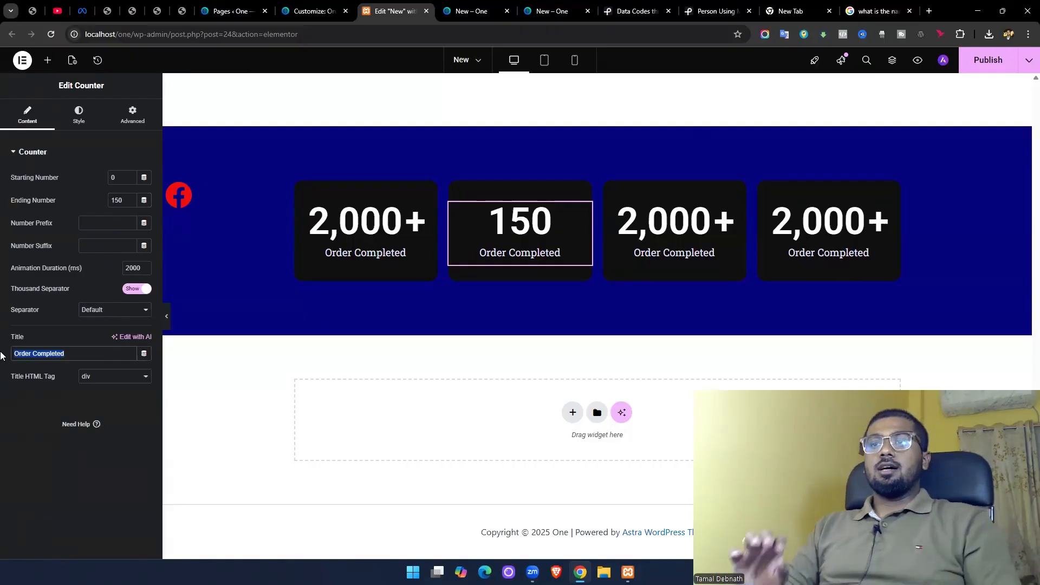
text(Counti)
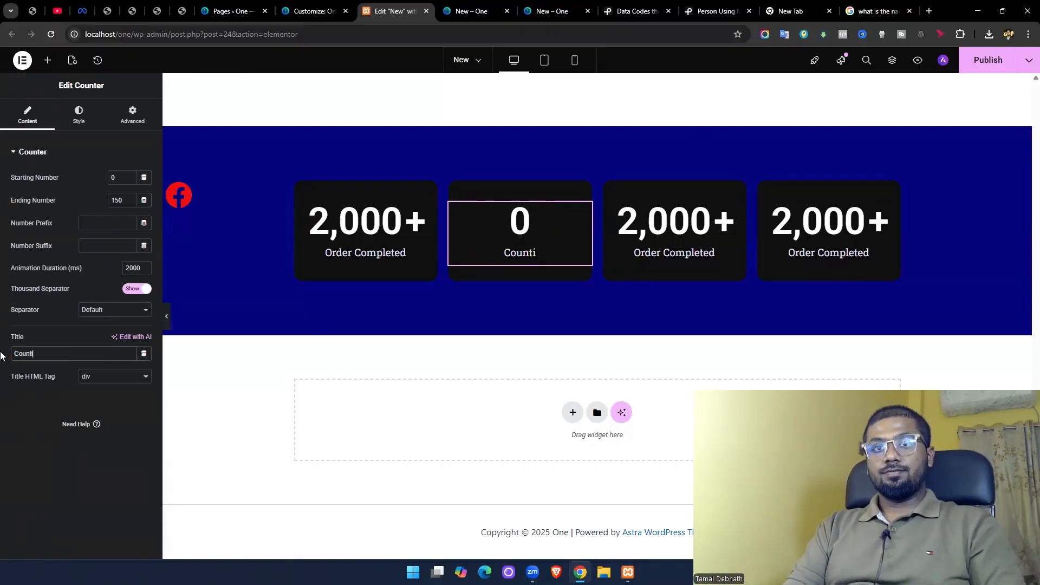
text(es)
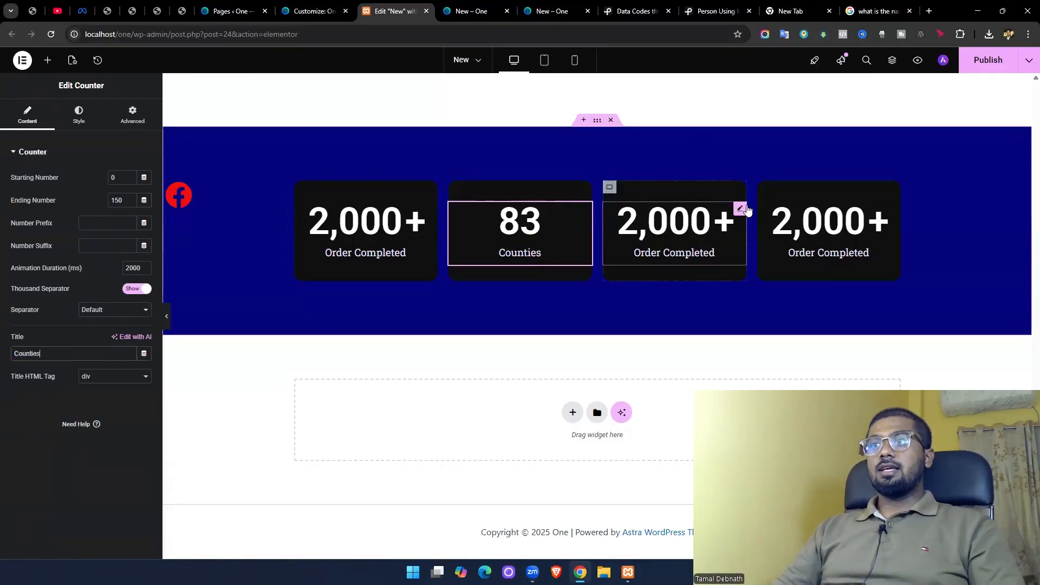
Set the third counter's ending number to 1500 and its title to "Satisfied customers".
click(741, 209)
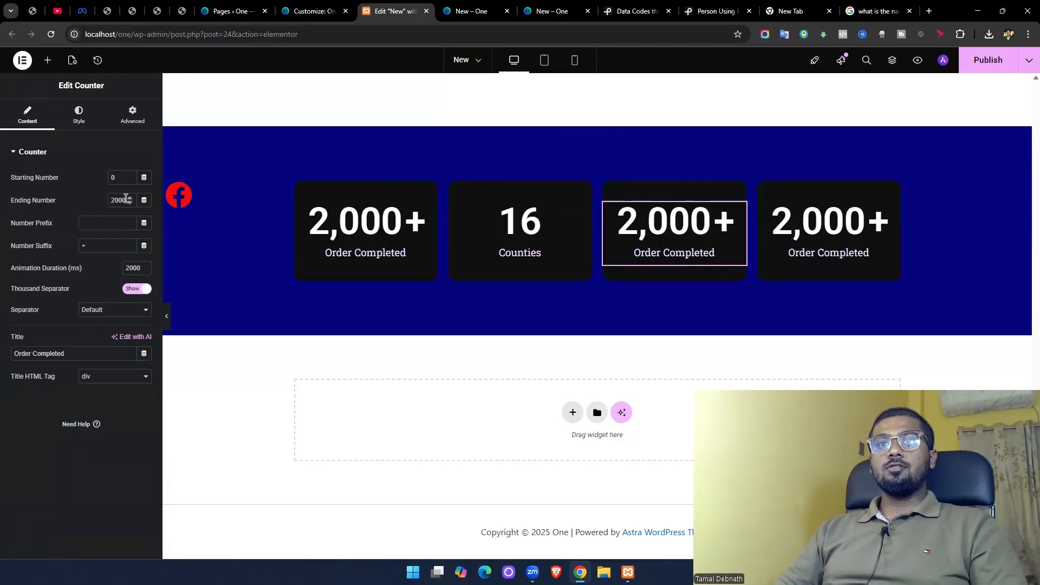
double_click(126, 199)
text(15)
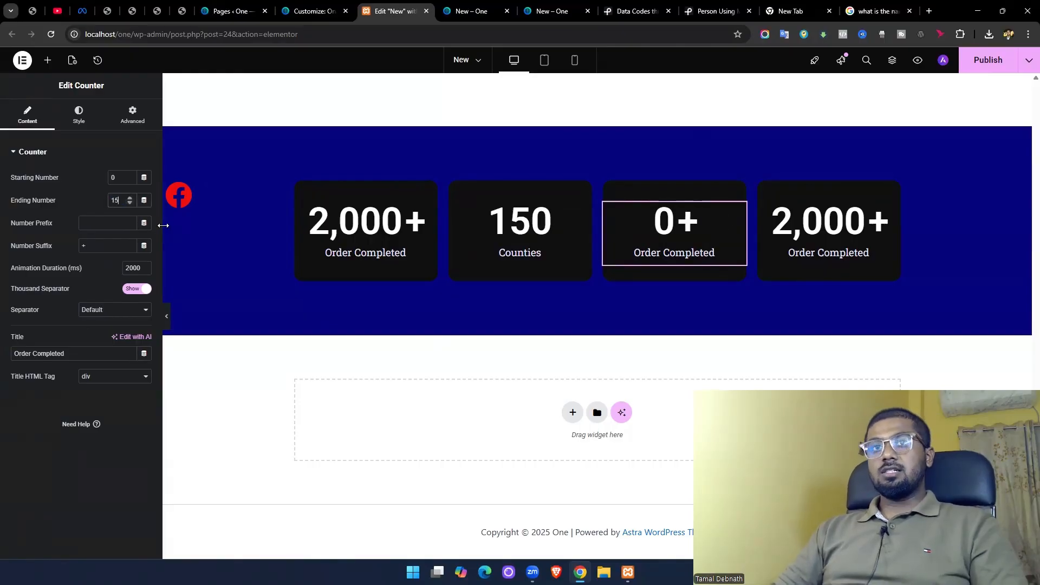
text(00)
drag(88, 352, 2, 349)
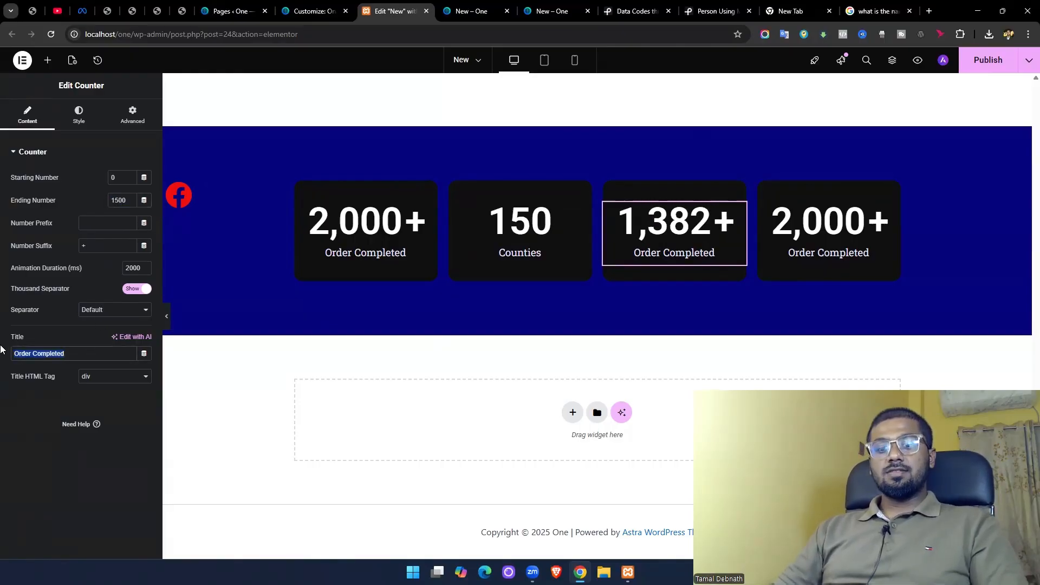
text(Satisfie)
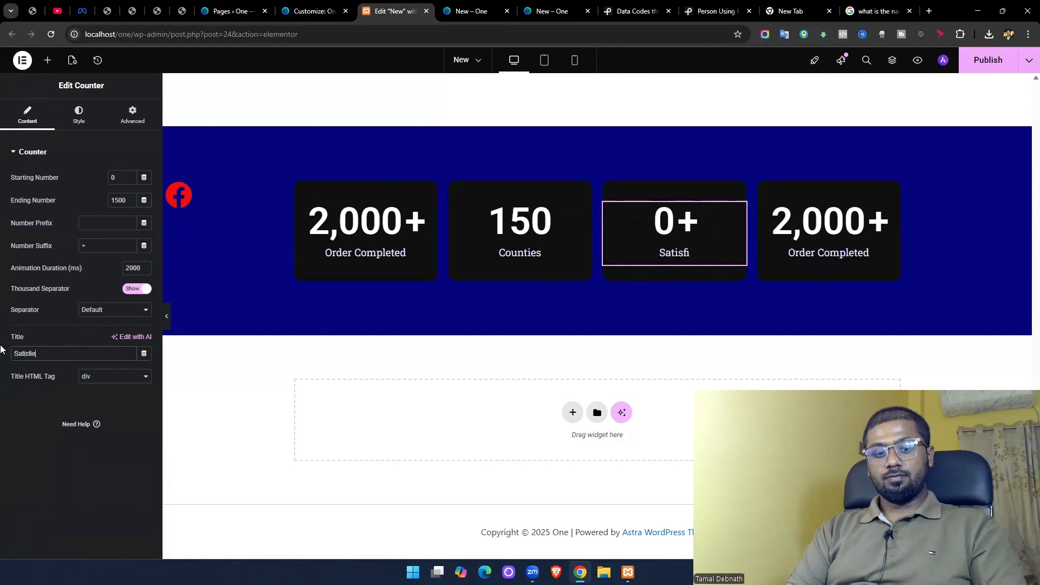
text(d customers)
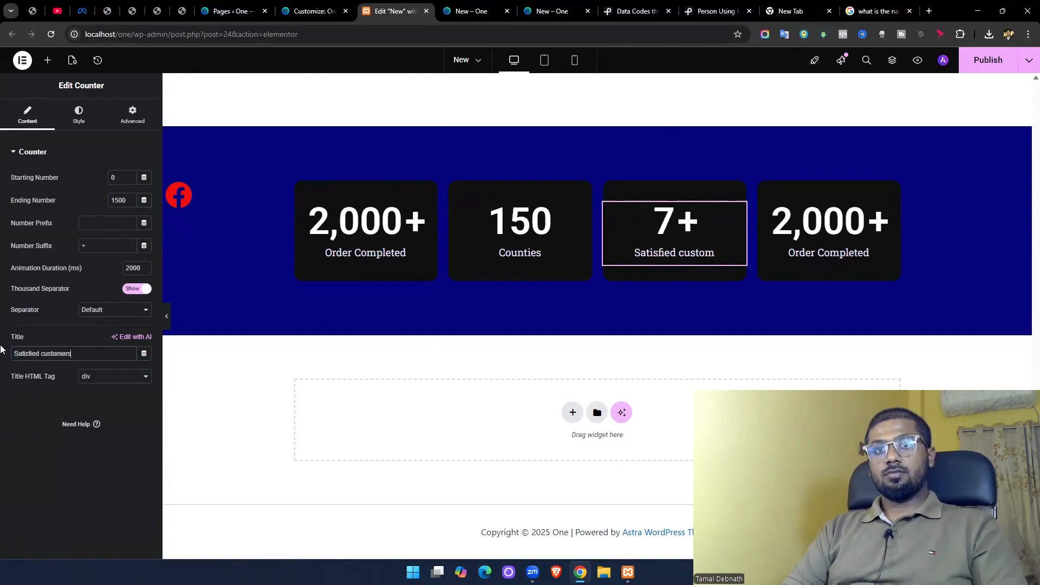
Set the fourth counter's ending number to 5000 and its title to "Successful student".
click(882, 217)
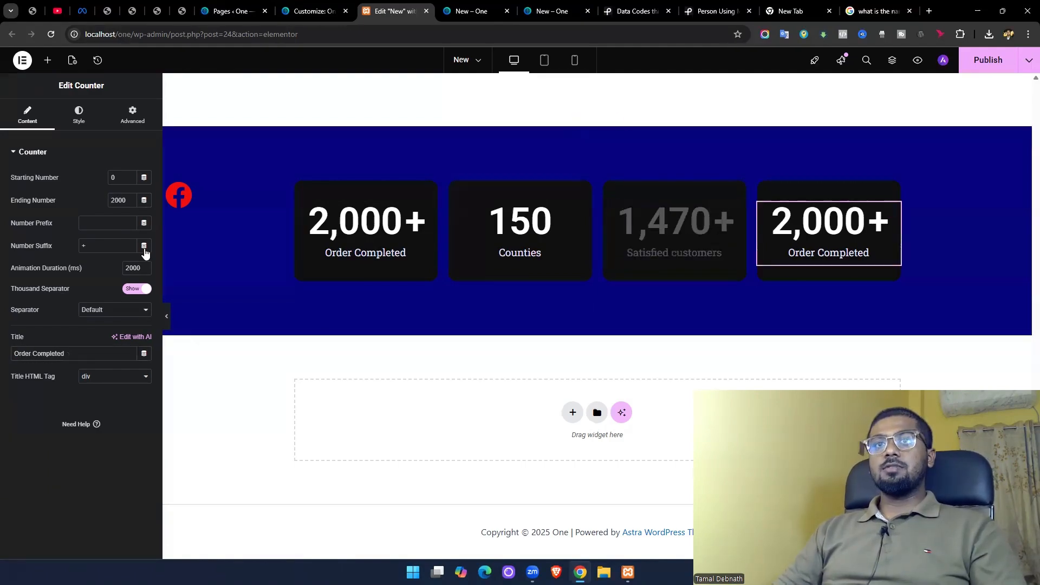
double_click(124, 200)
text(5000)
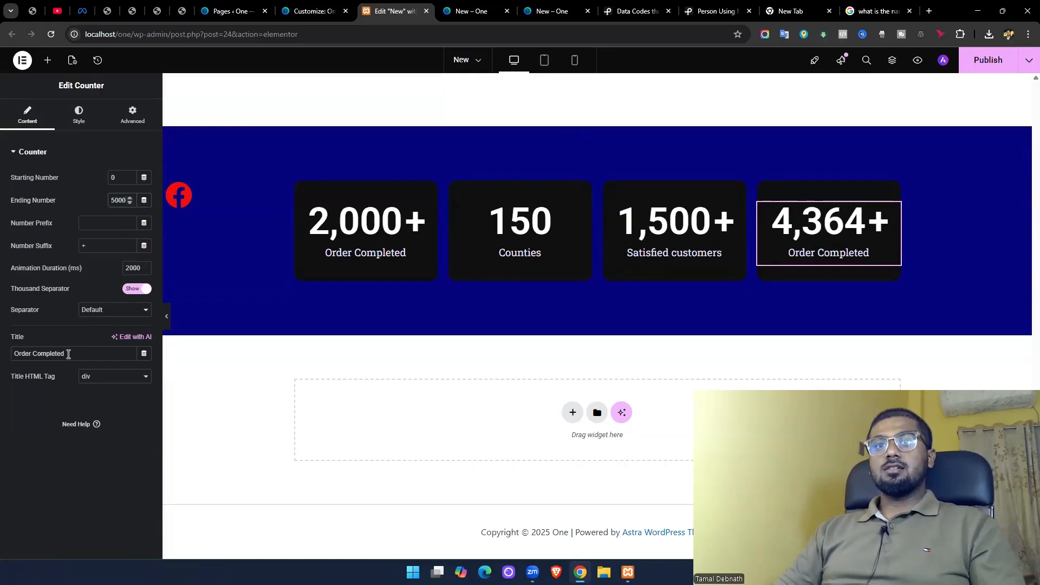
click(82, 353)
text(Suc)
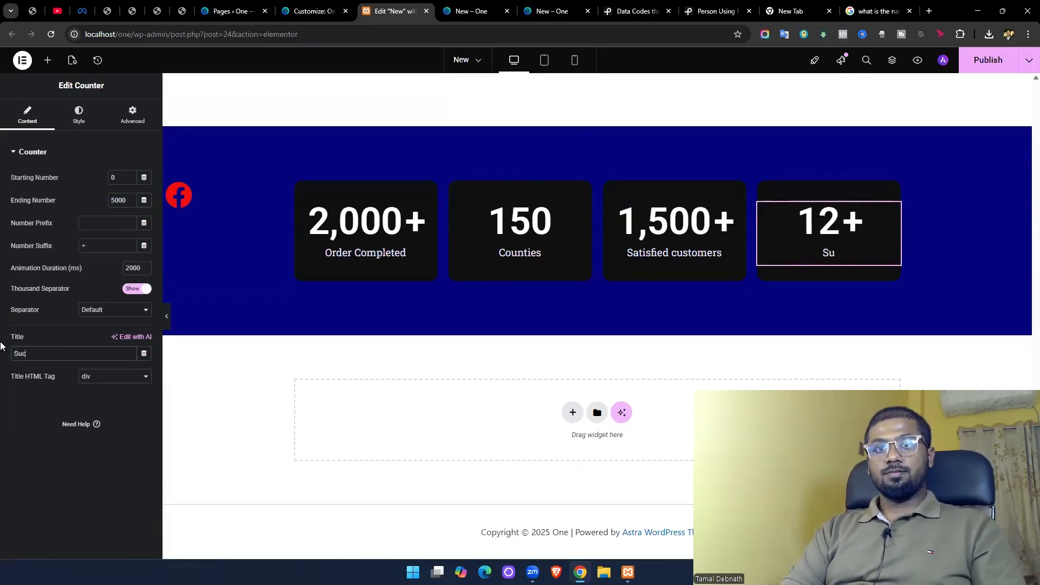
text(cessful )
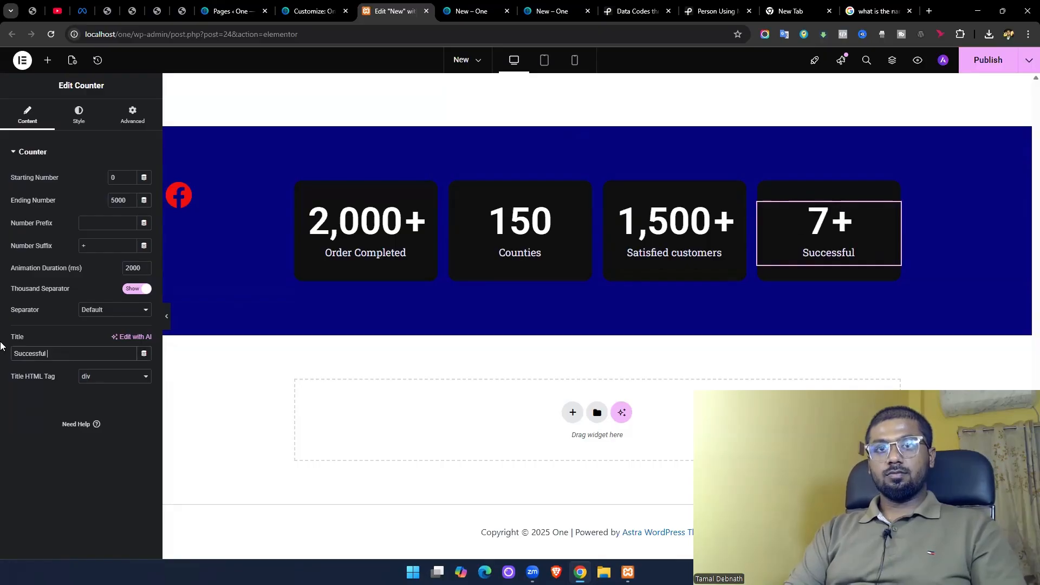
text(student)
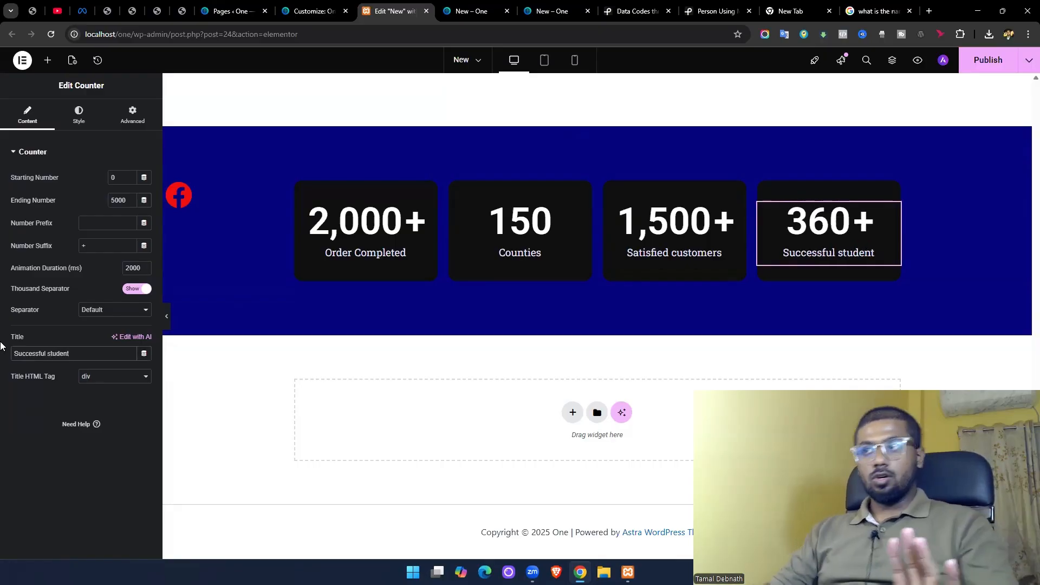
Publish the page, check the counter section in its preview with the developer tools closed, and return to the editor.
scroll(436, 375, up, 1)
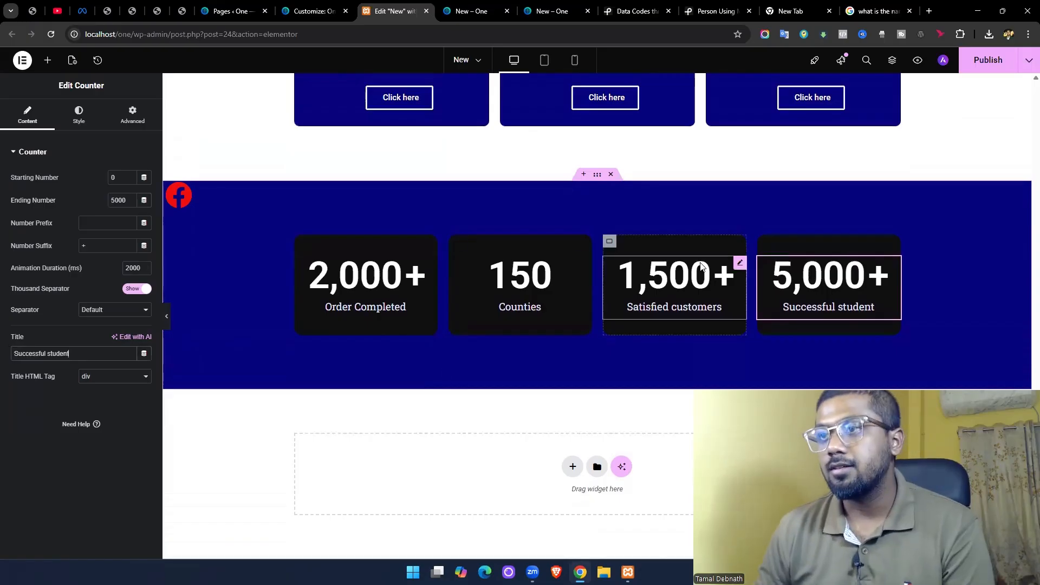
click(986, 75)
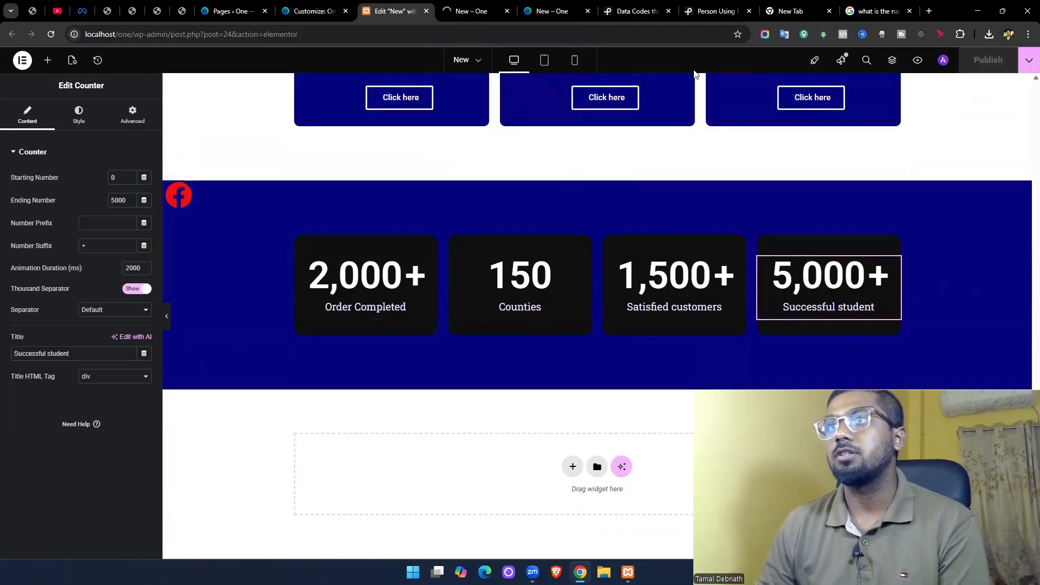
click(482, 12)
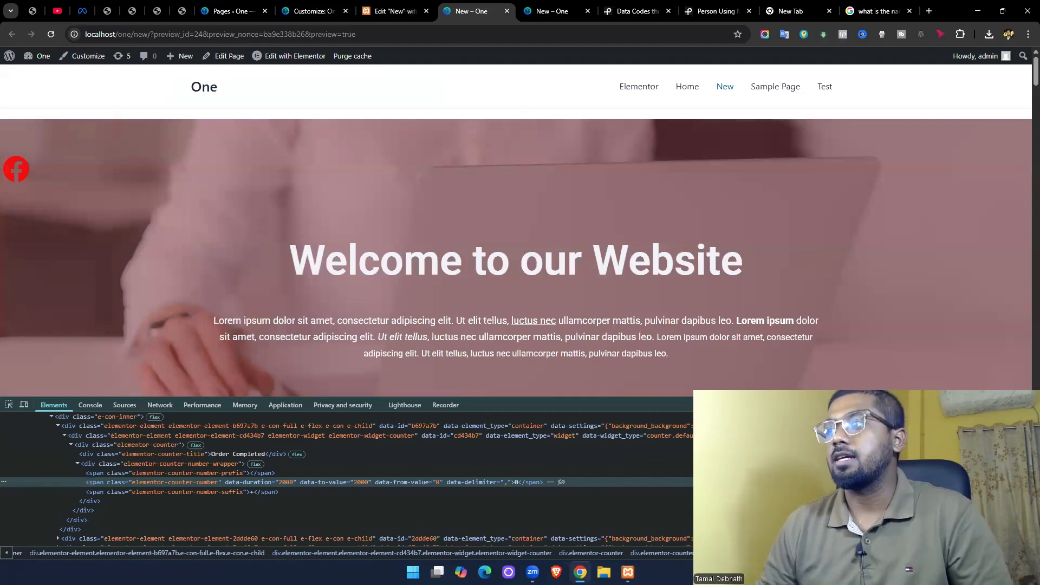
key(F12)
drag(1035, 88, 1024, 554)
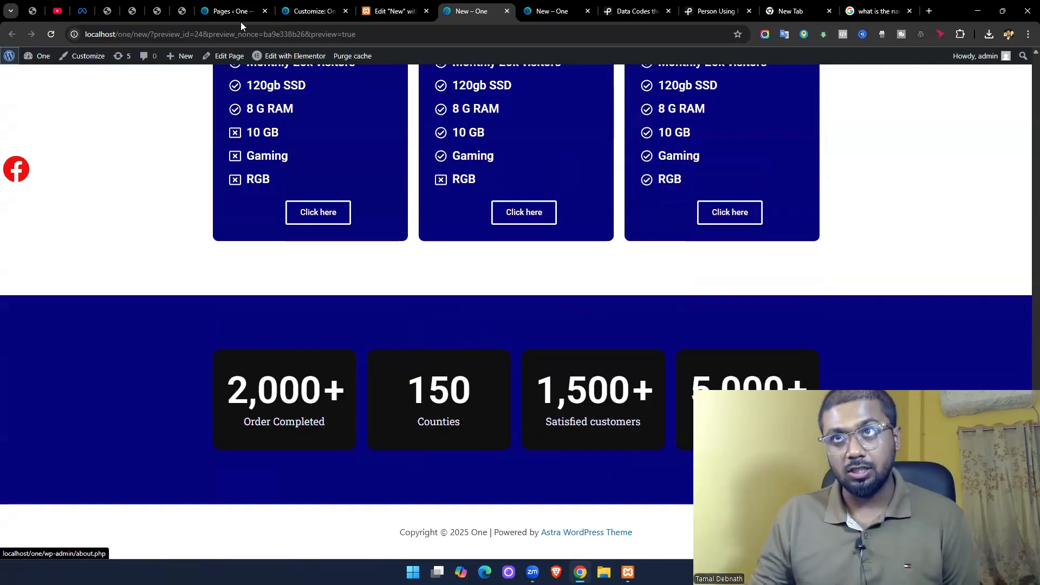
click(393, 11)
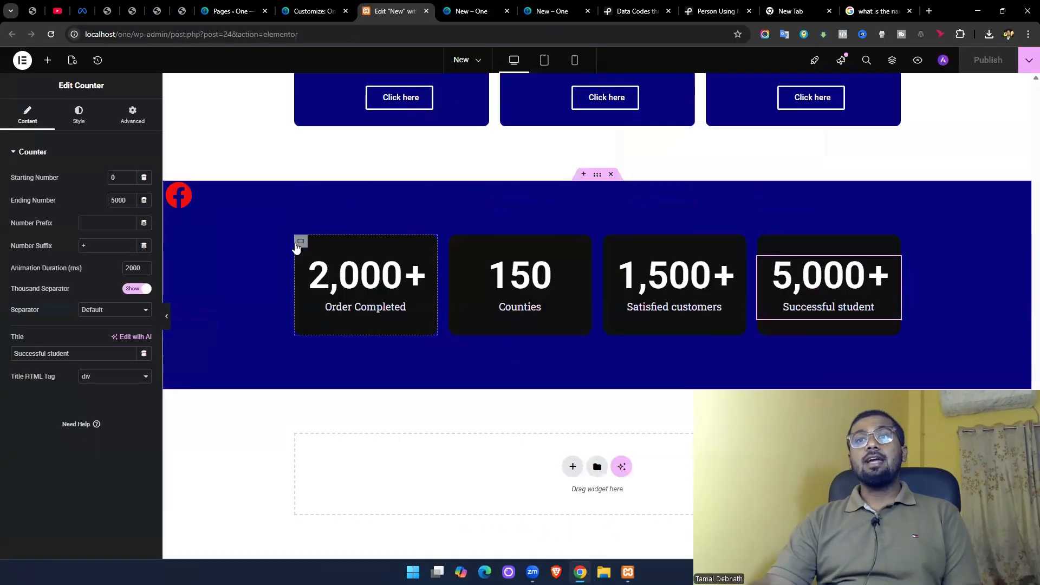